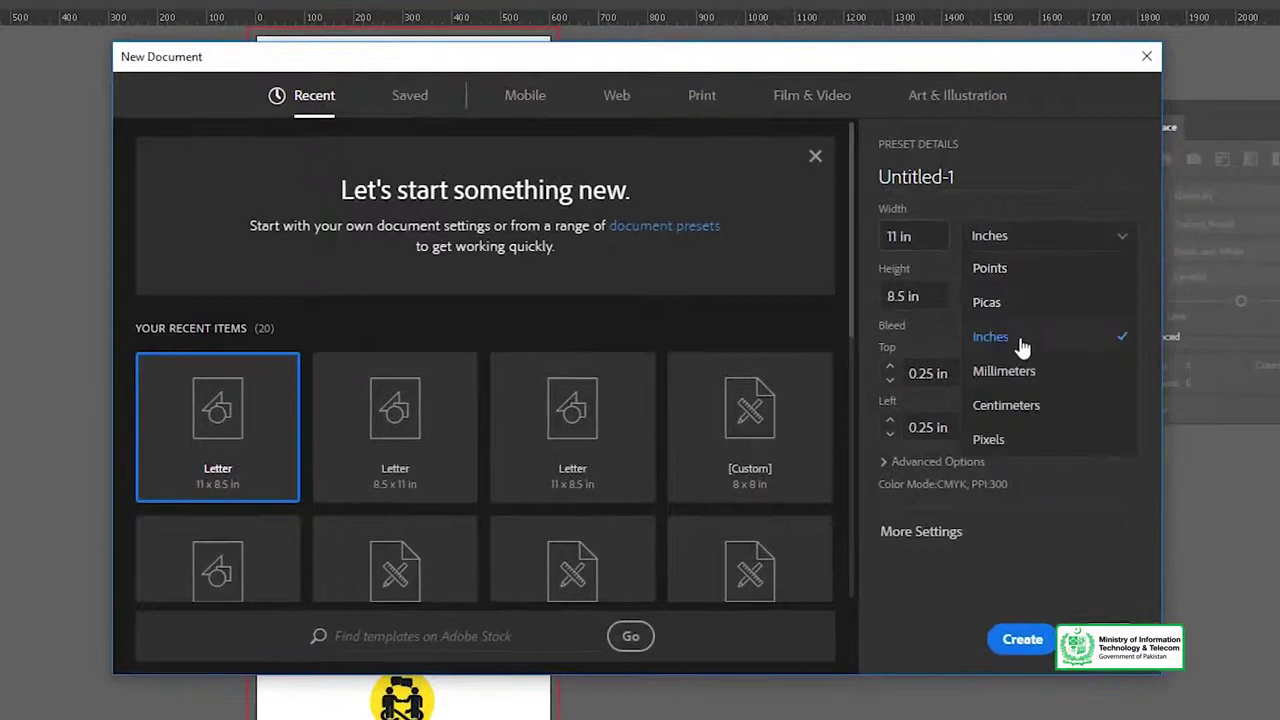
Set the new document's size to 600 × 1800 px, using pixels as units, with 1 artboard
click(1017, 437)
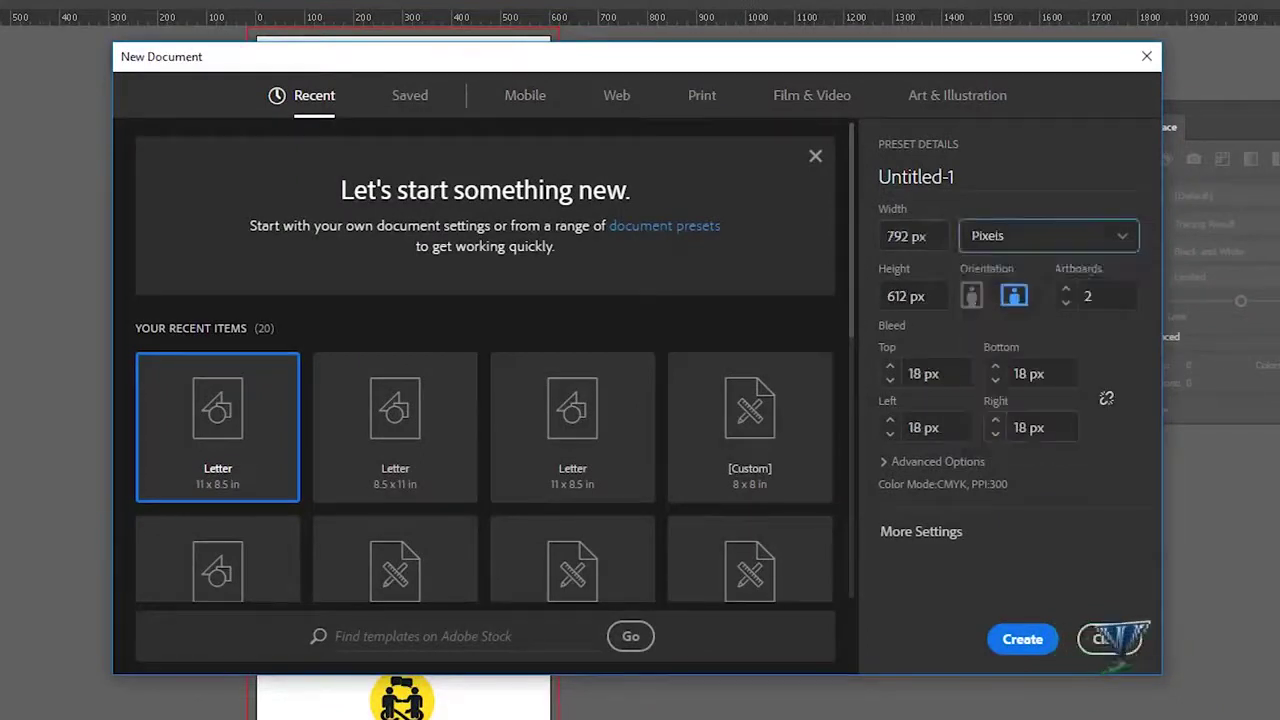
key(shift+Tab)
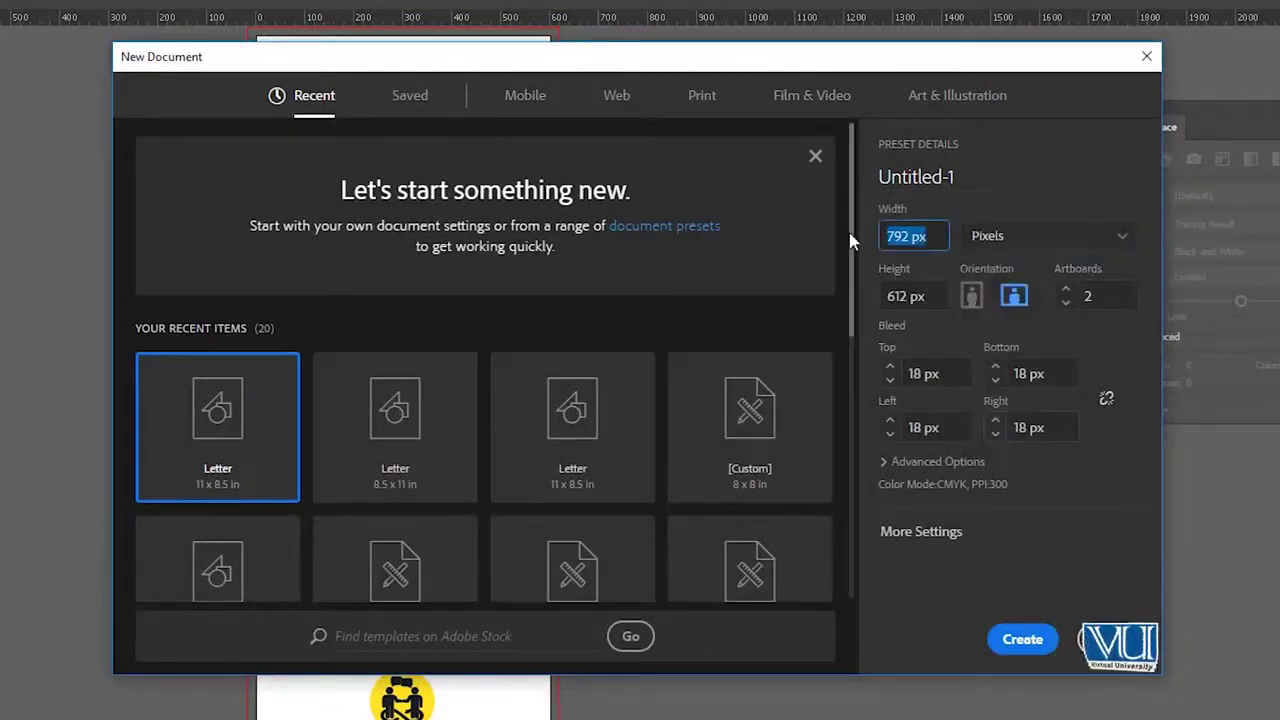
key(Tab)
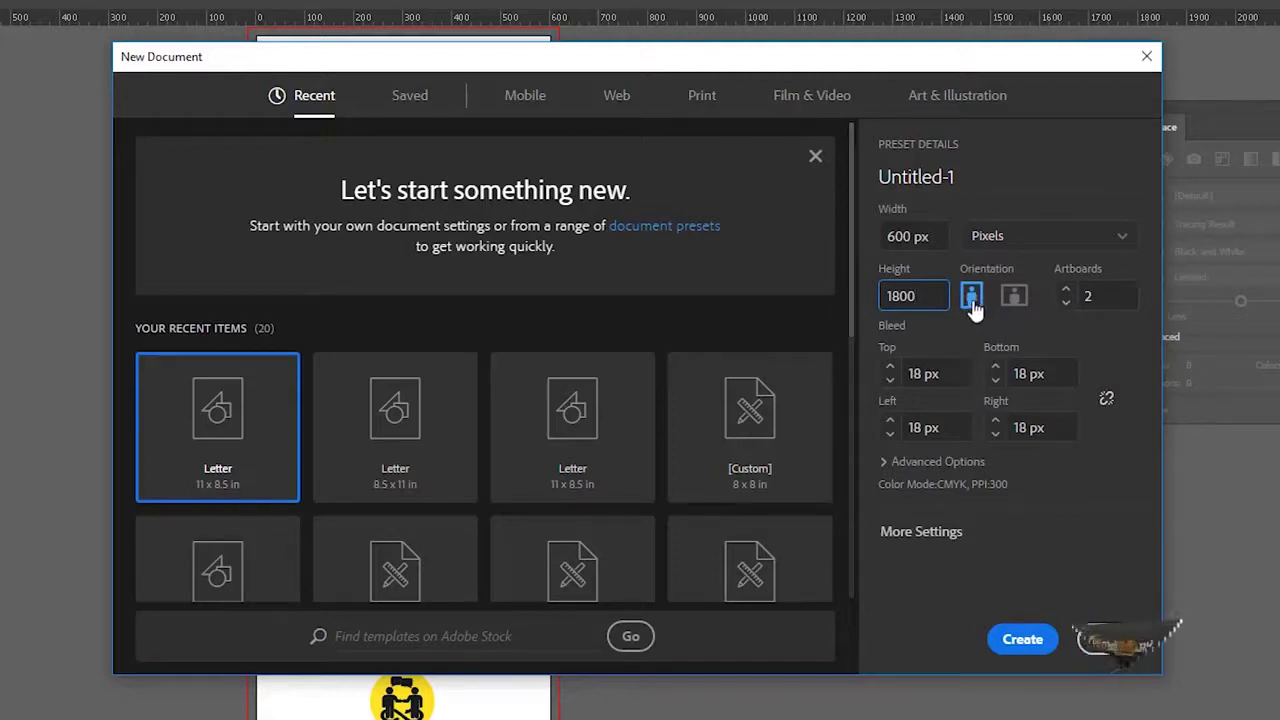
click(1103, 295)
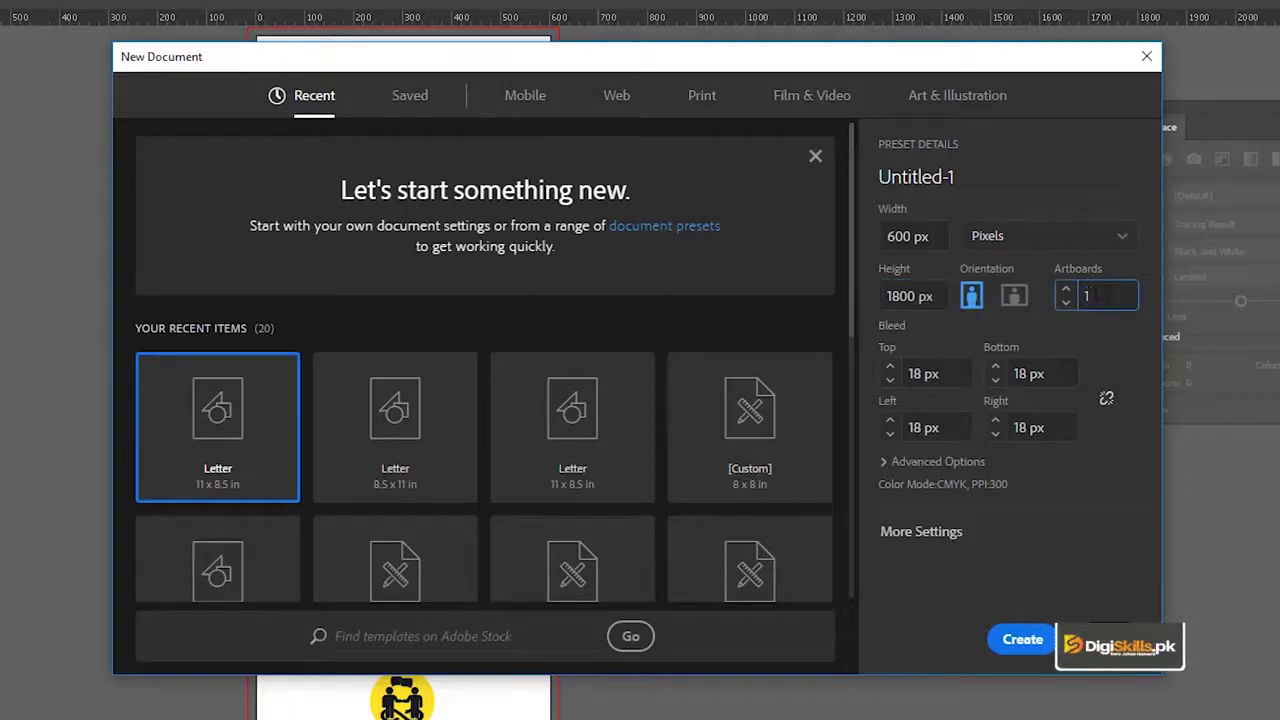
Set all four linked bleed values to 0 px and the document's color mode to RGB Color
click(950, 374)
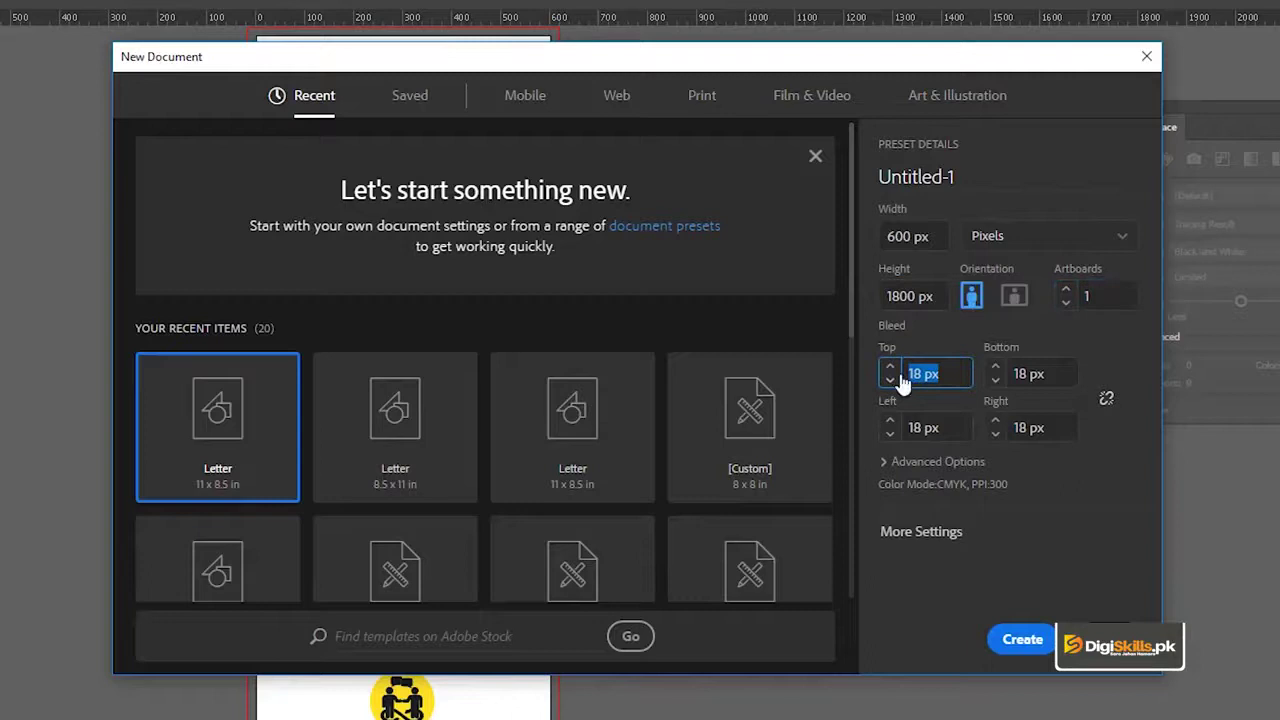
text(0)
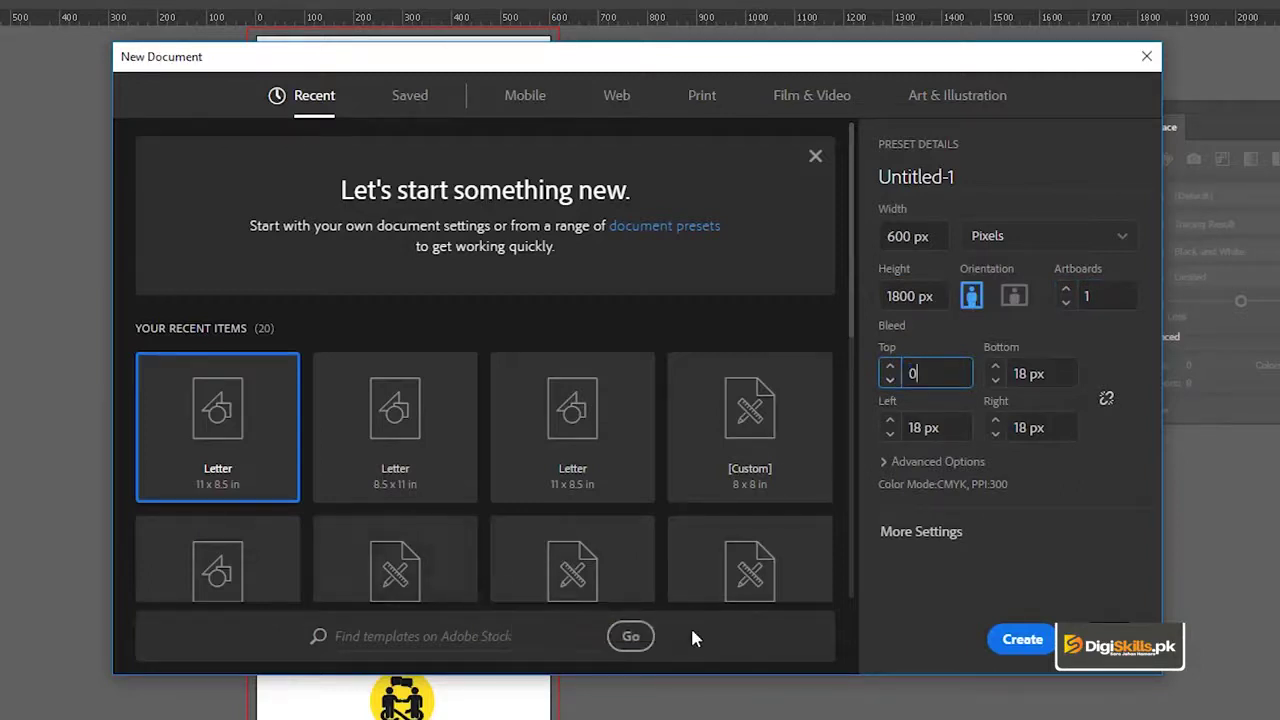
click(1107, 398)
click(886, 463)
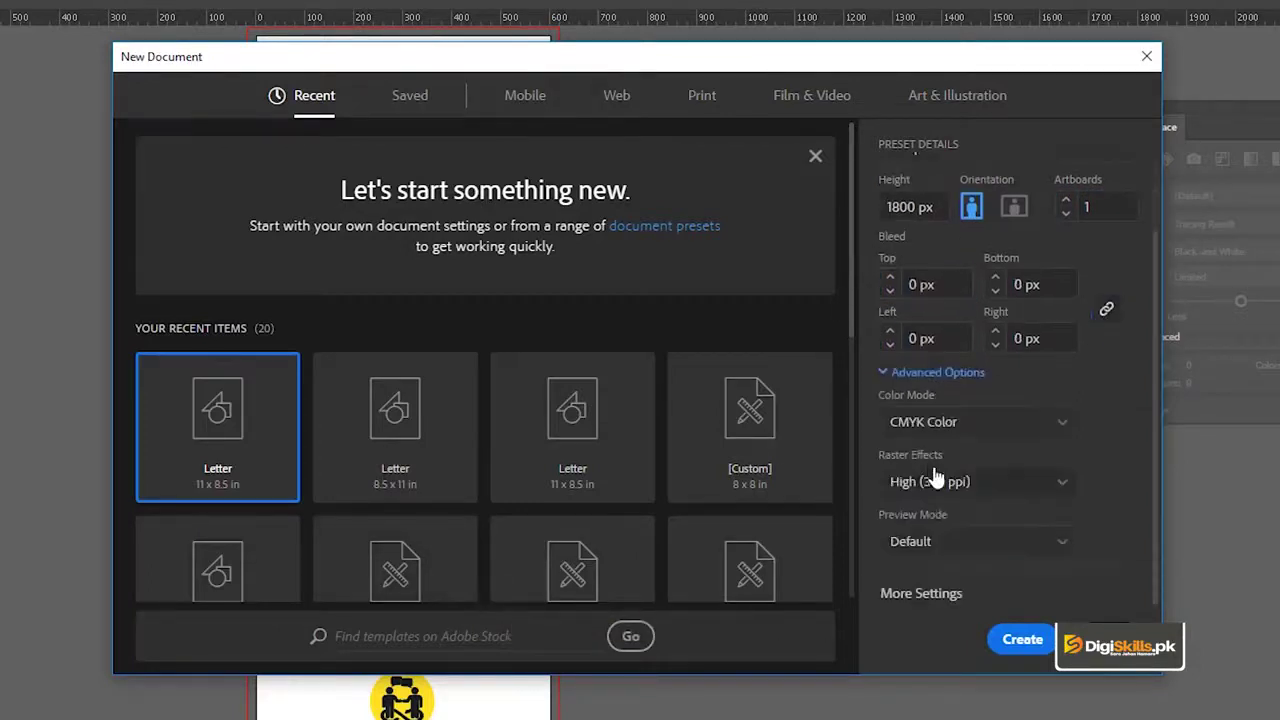
click(955, 425)
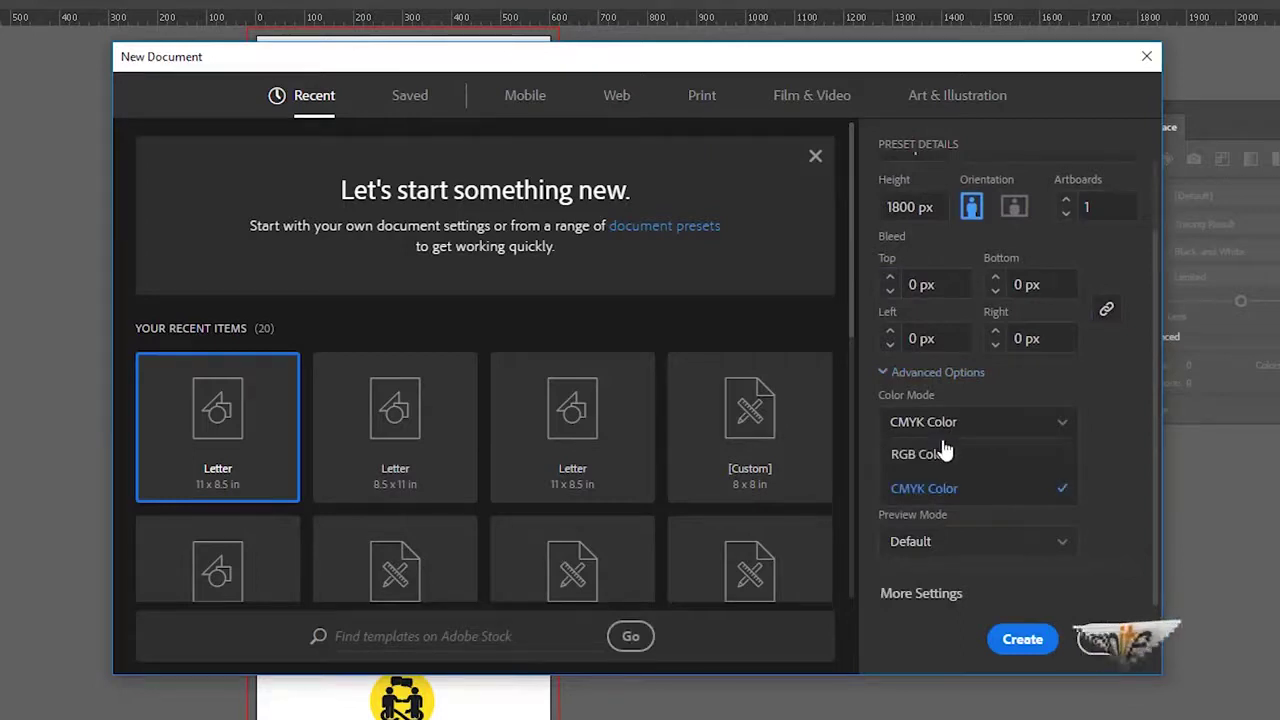
click(928, 454)
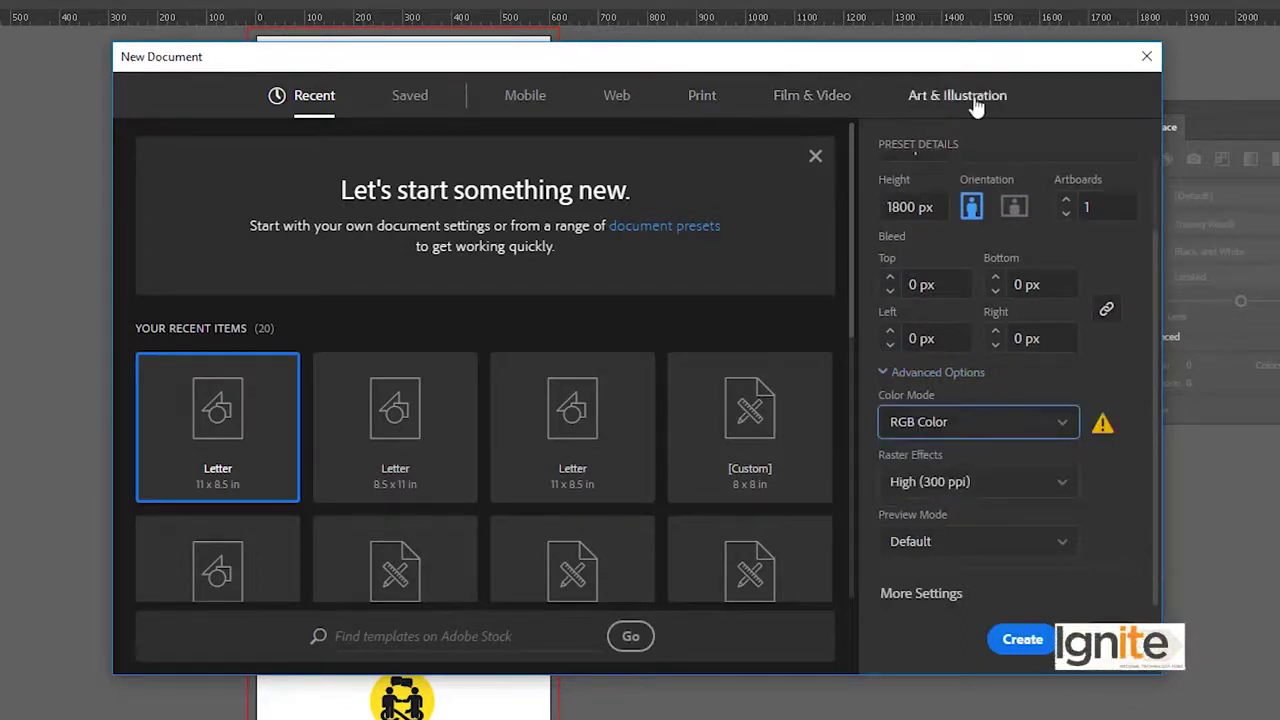
Compare the default settings of the Web and Print blank document presets
click(616, 100)
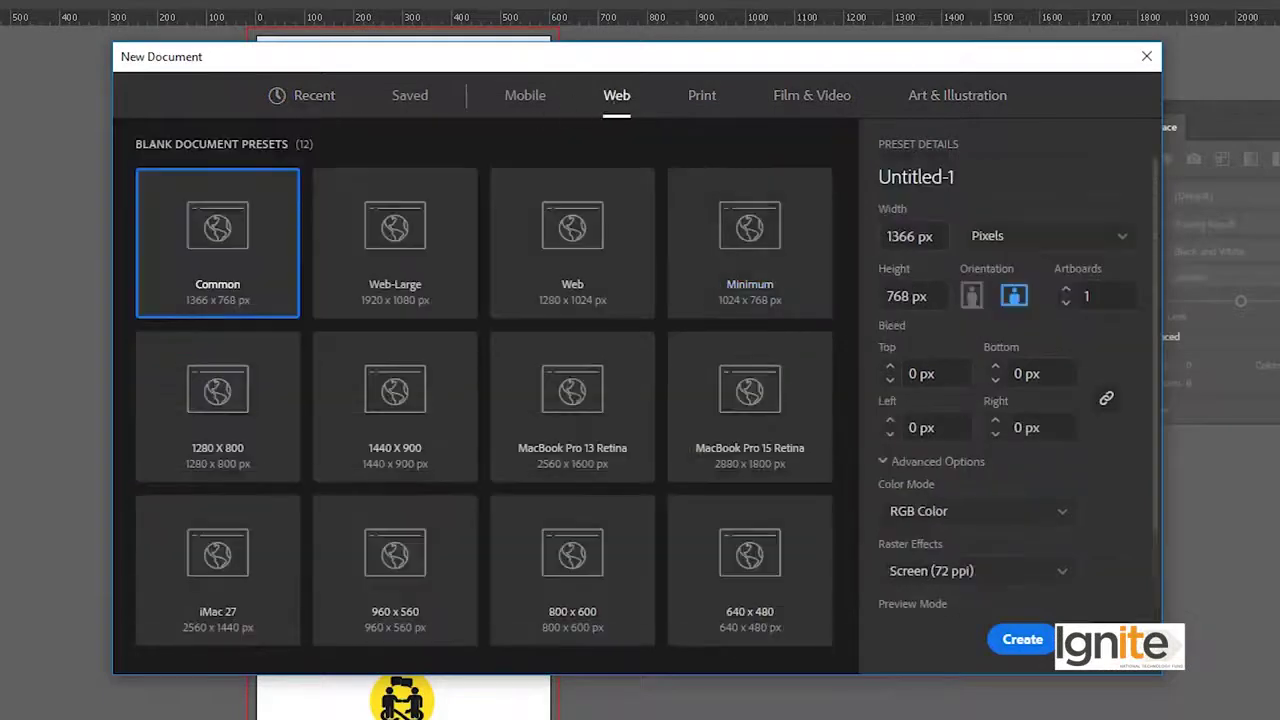
key(Tab)
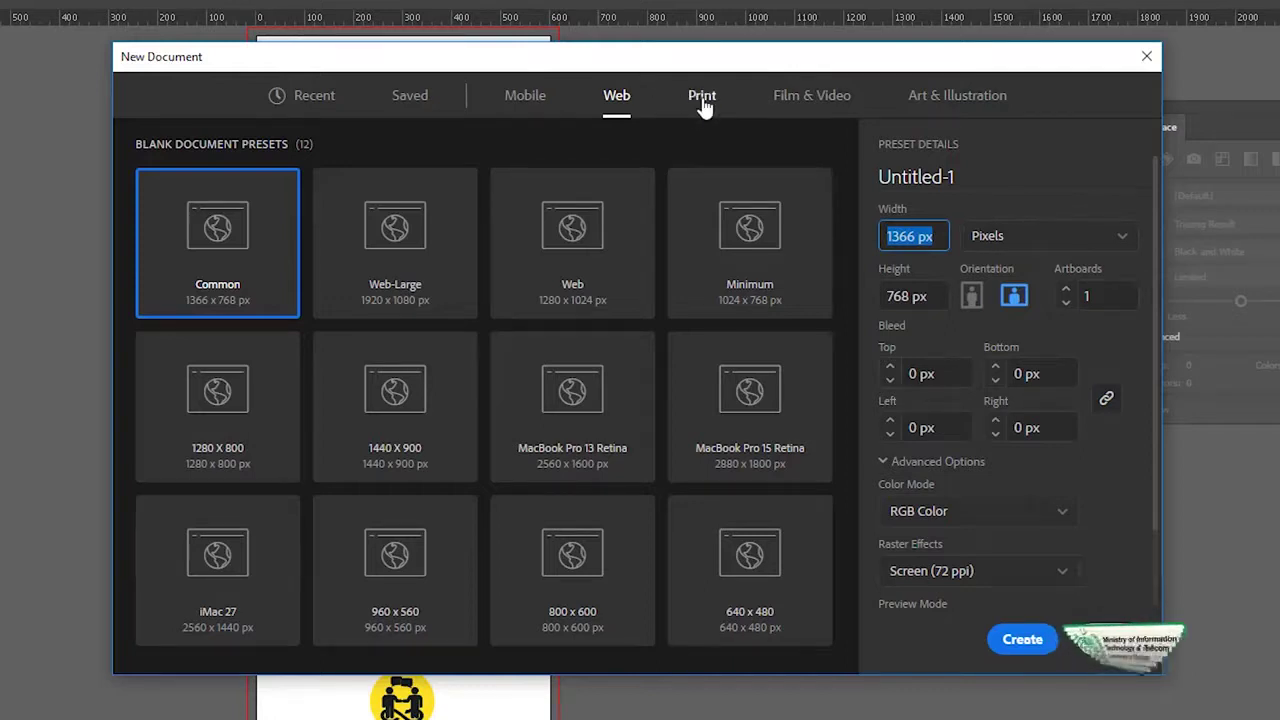
click(703, 100)
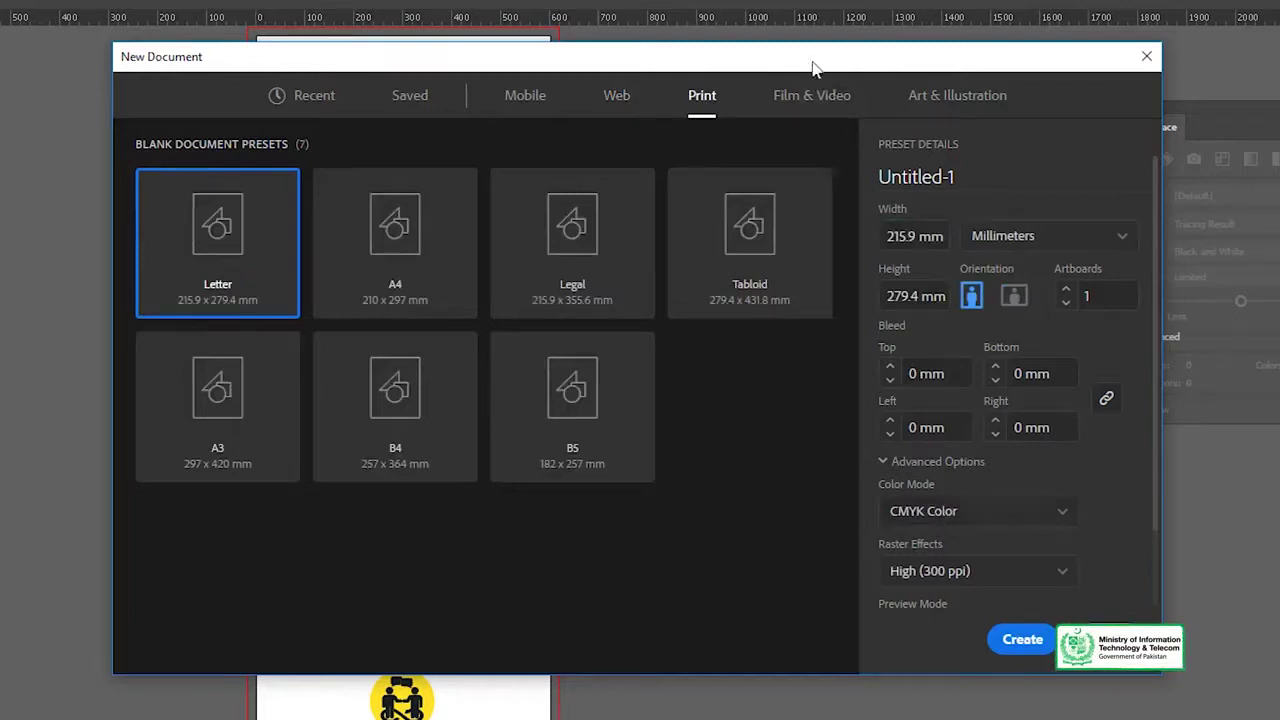
Create a document from the Web preset with a width of 600 px and a height of 1800 px
click(617, 99)
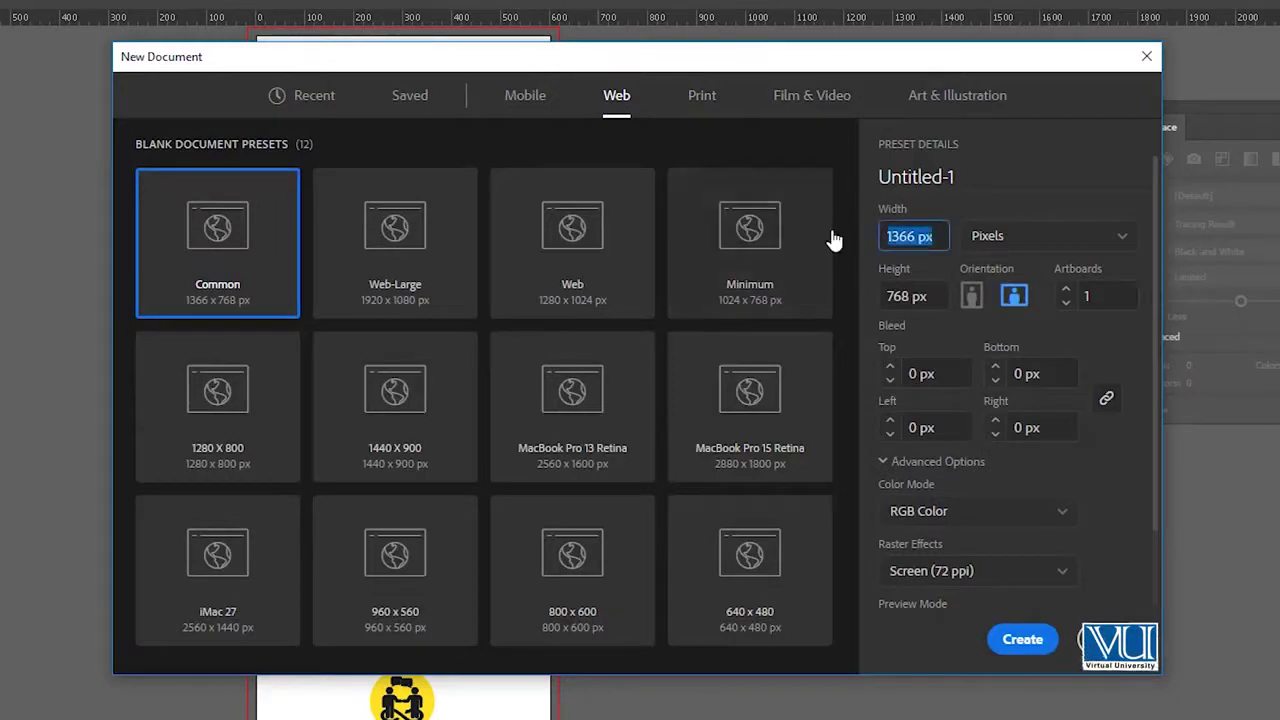
text(60)
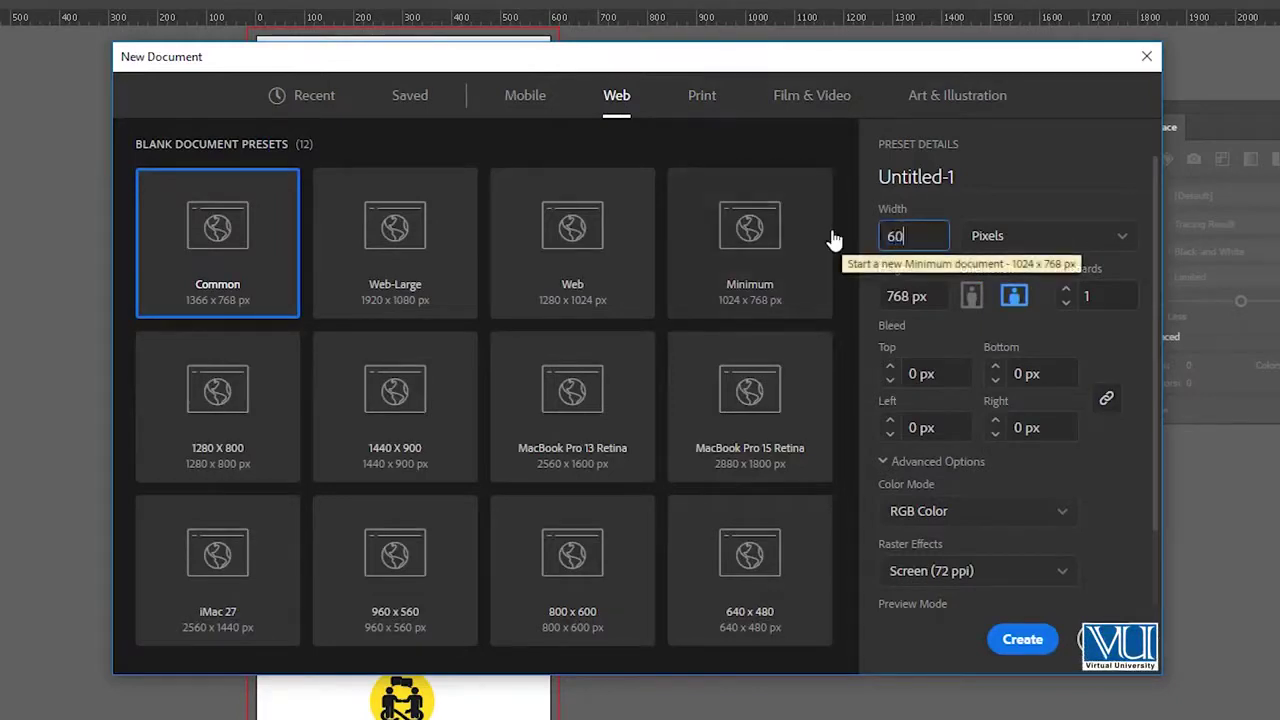
text(0)
key(Tab)
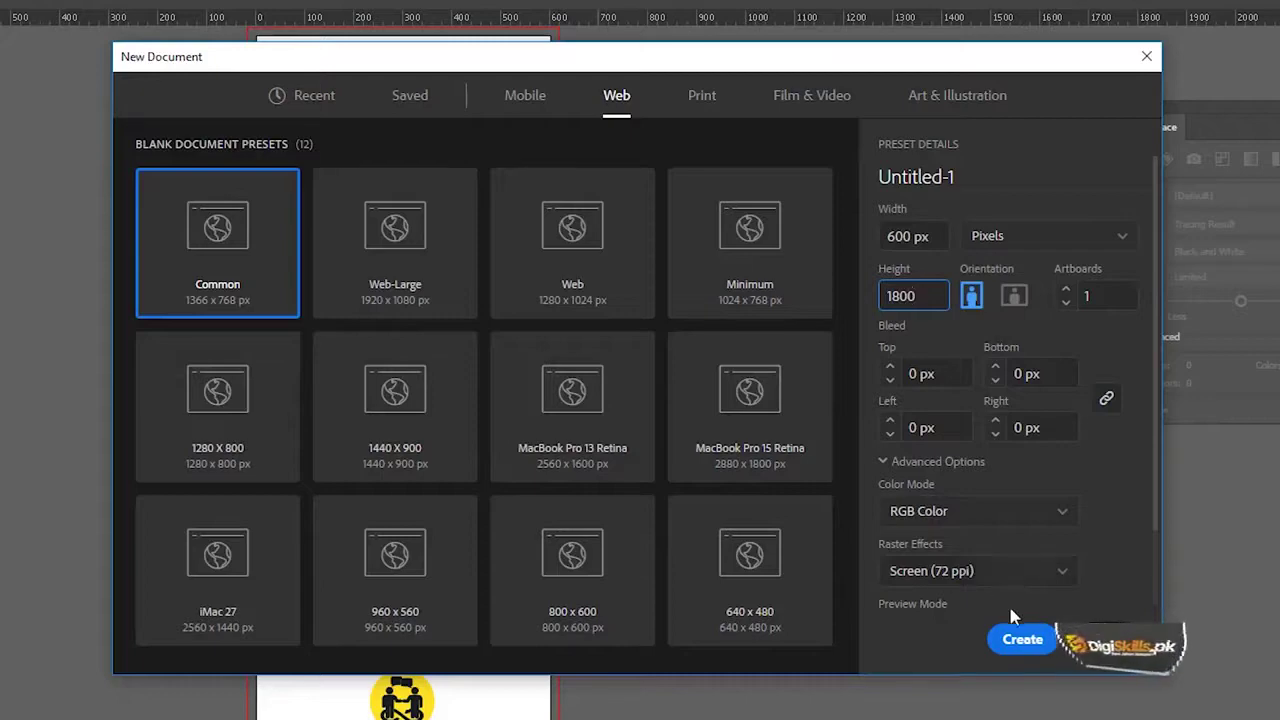
click(1045, 640)
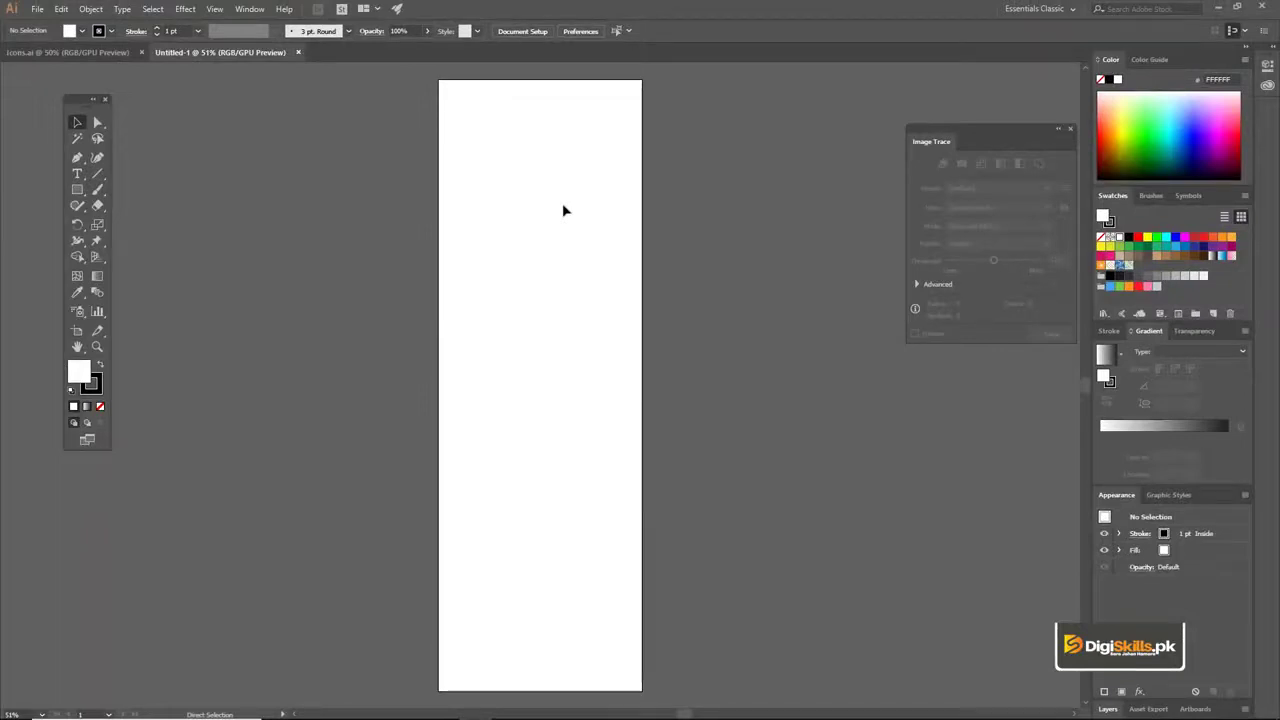
Show the rulers and place a vertical guide at X 20 px, inside the artboard's left edge
key(ctrl+r)
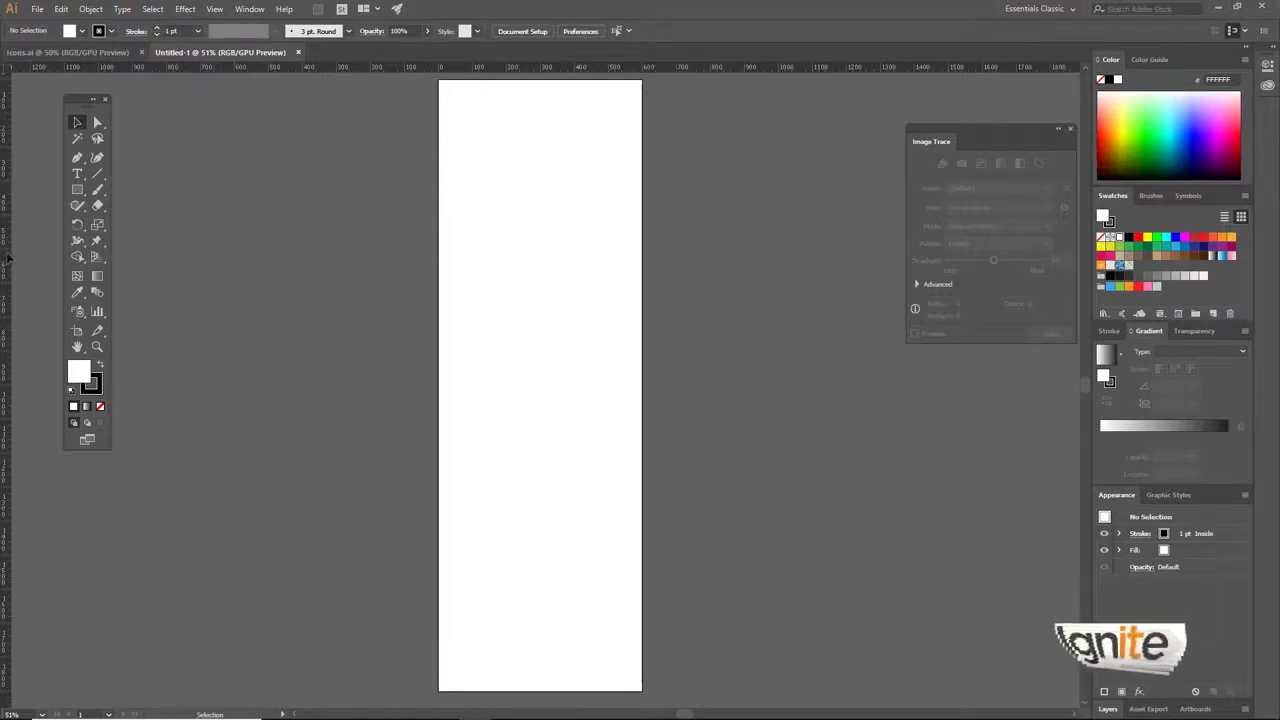
key(z)
click(533, 179)
click(571, 347)
key(v)
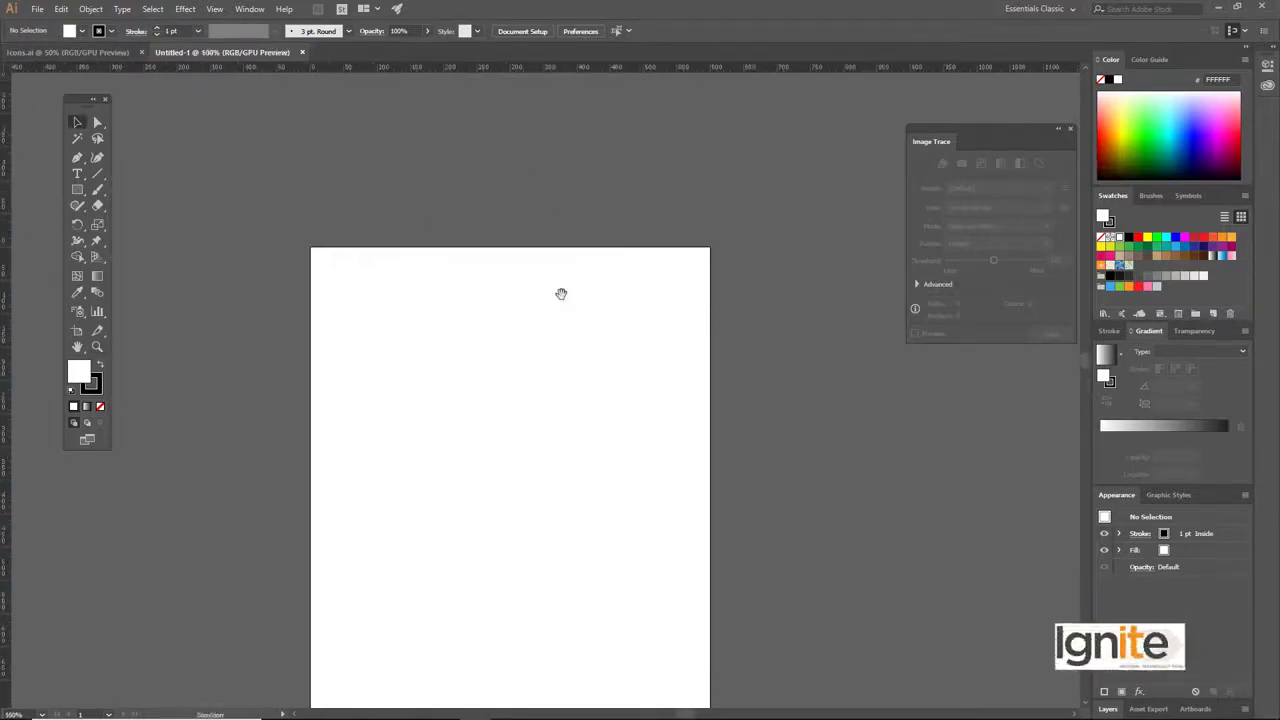
drag(560, 291, 560, 237)
drag(521, 317, 521, 285)
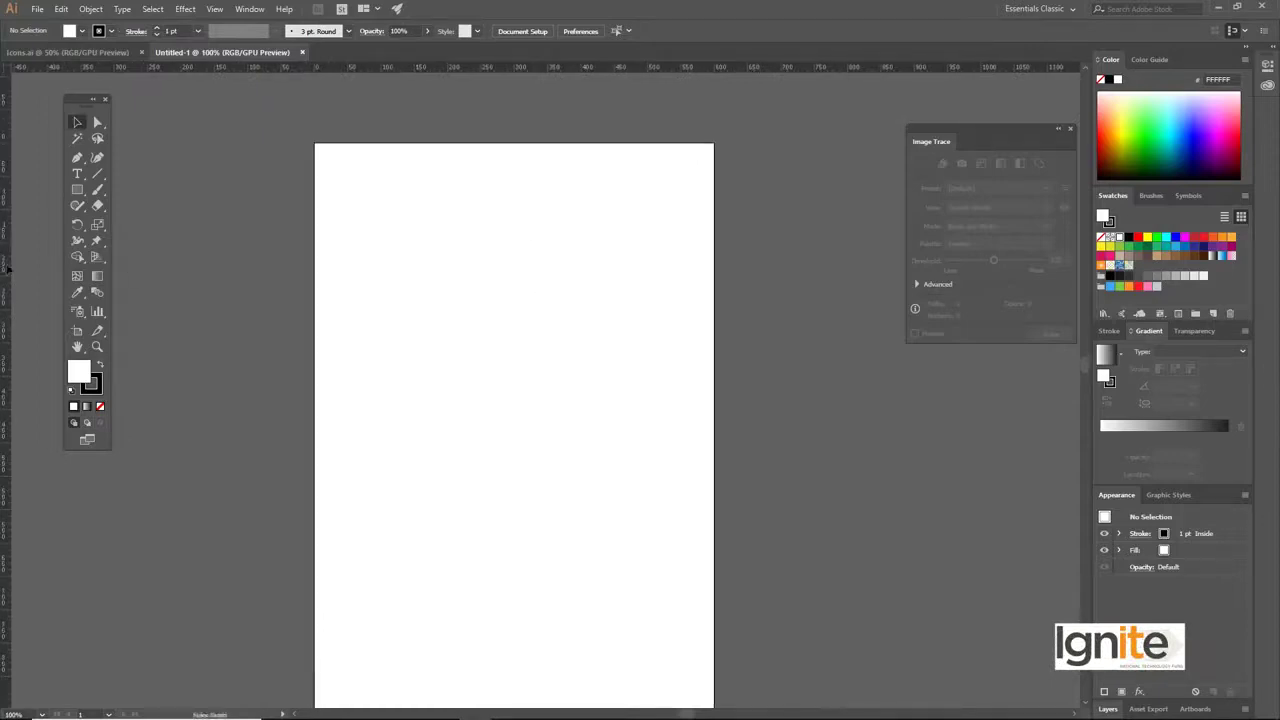
click(326, 263)
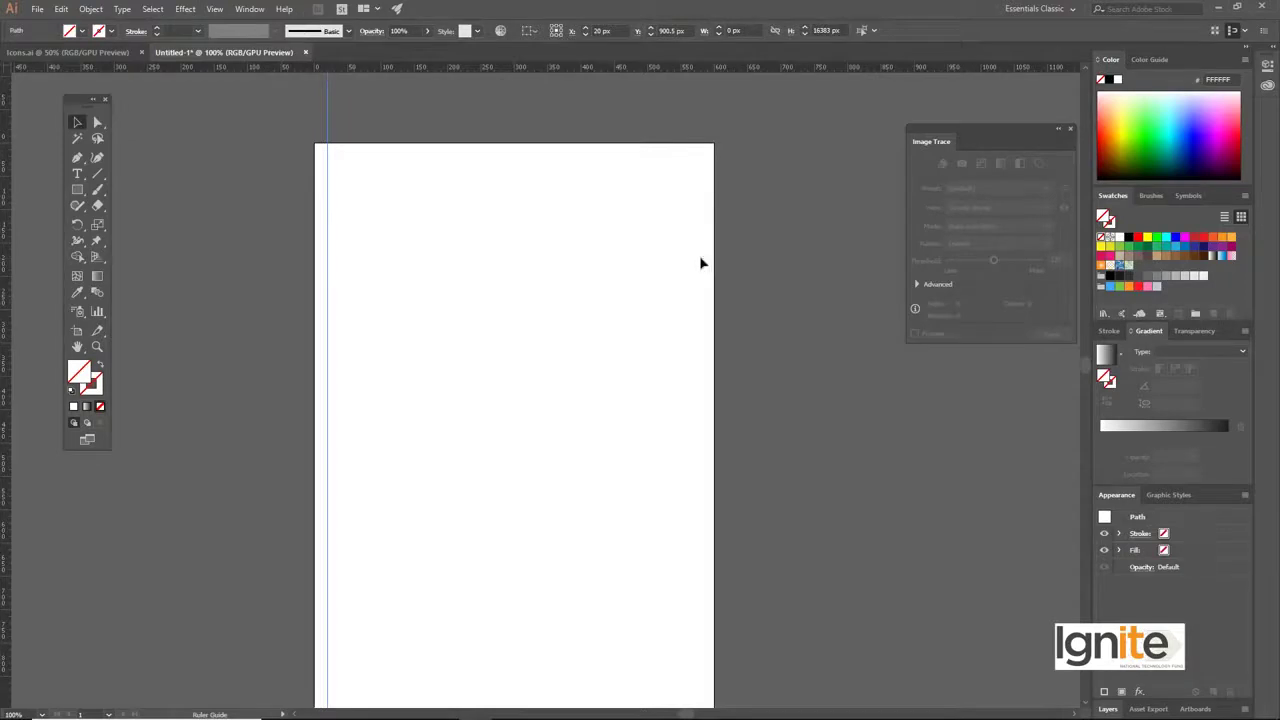
Place a second vertical guide at X 580 px, inside the artboard's right edge
key(z)
alt+click(540, 370)
scroll(540, 300, down, 2)
click(522, 264)
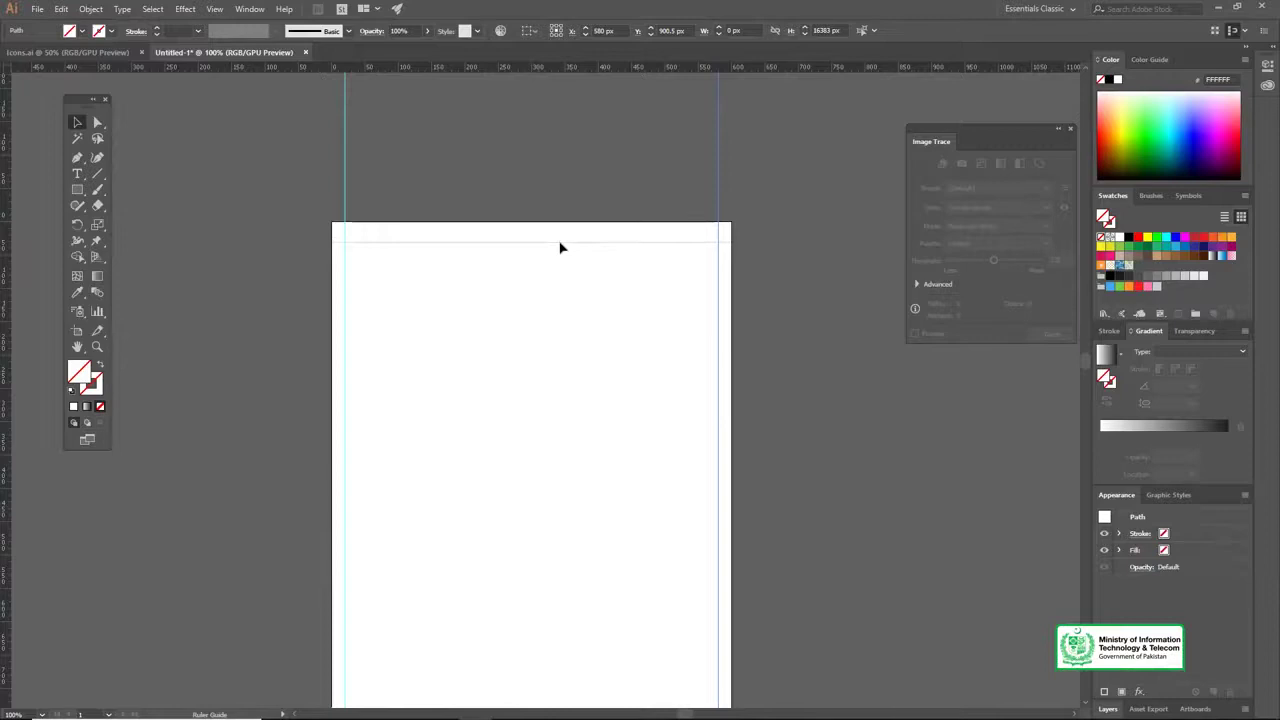
Place a horizontal guide at about Y 31 px, just below the artboard's upper edge
drag(560, 242, 559, 242)
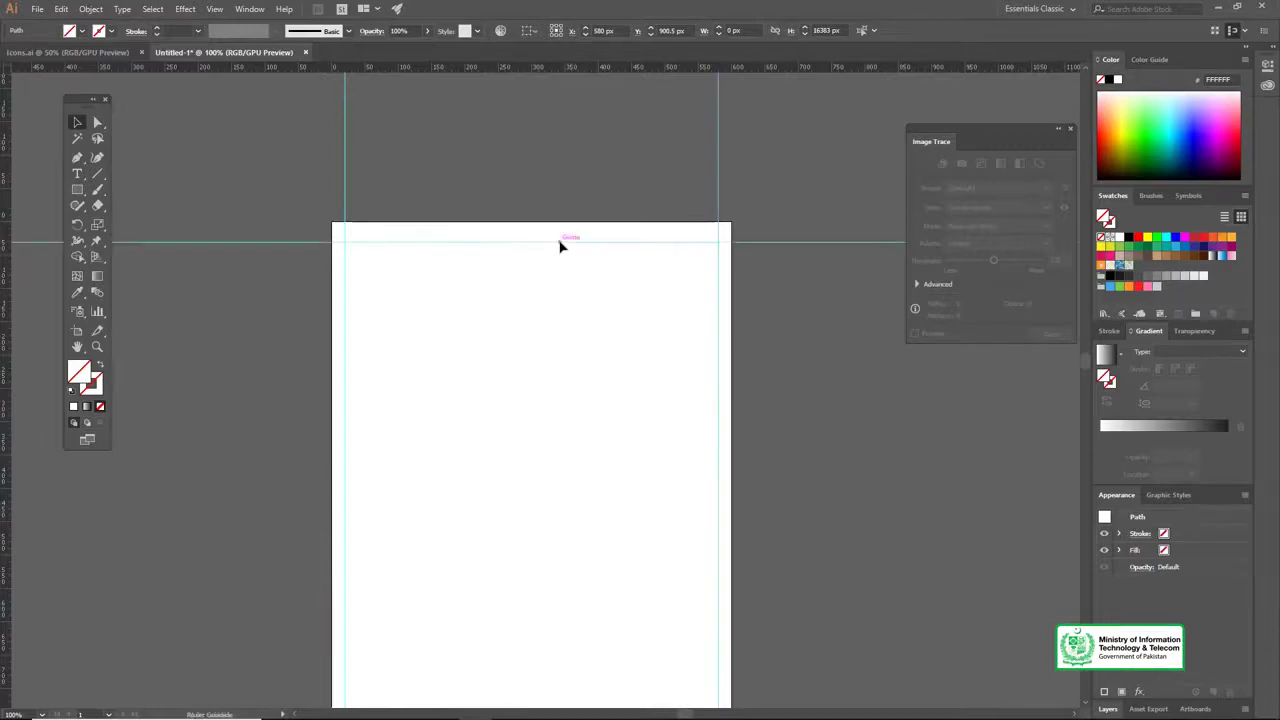
drag(562, 316, 560, 243)
key(z)
alt+click(556, 248)
drag(527, 401, 527, 273)
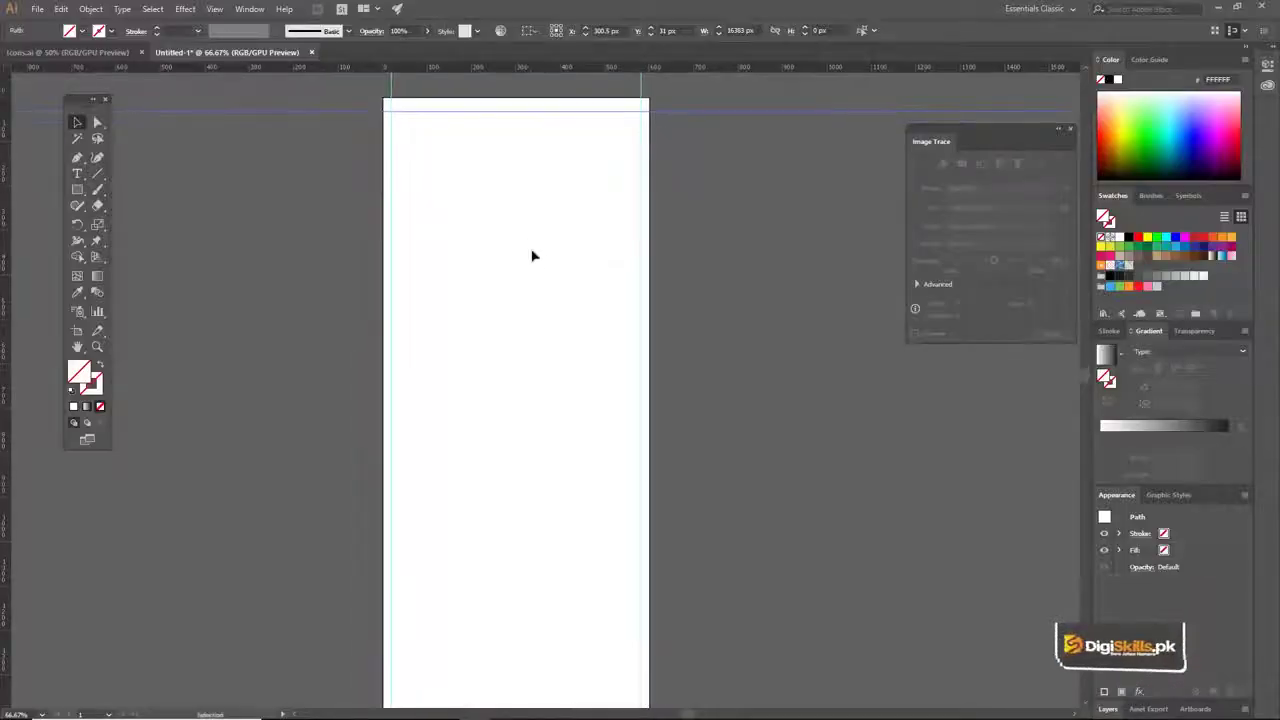
drag(536, 269, 543, 256)
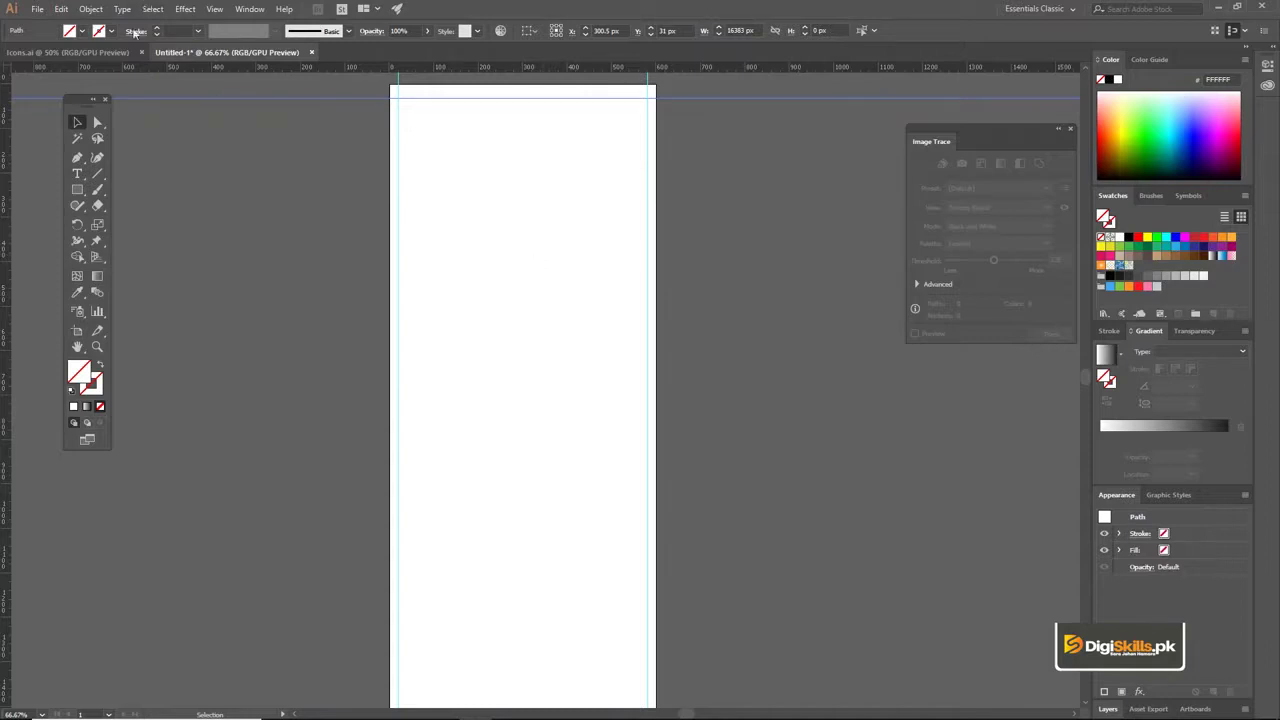
Check the Icons.ai document, return to the new document and view its whole artboard
click(65, 52)
click(235, 52)
ctrl+alt+click(533, 365)
drag(529, 354, 561, 258)
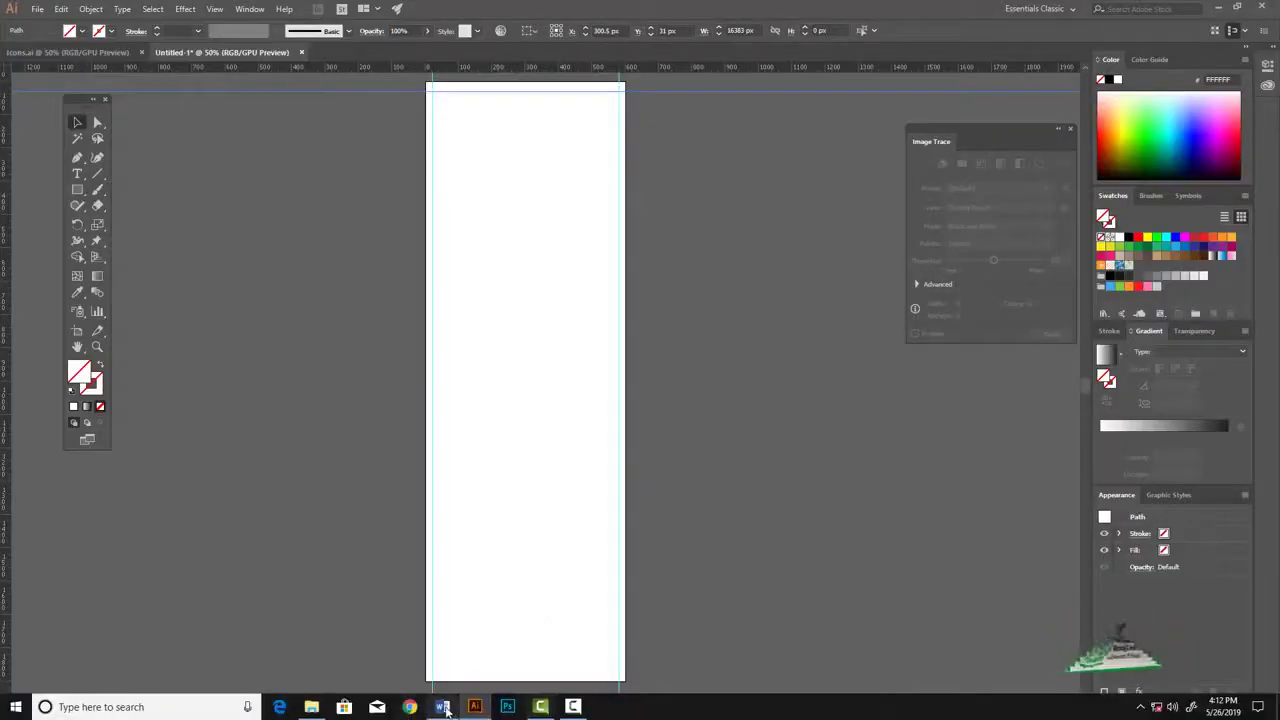
Switch to Word and review the list of design process steps, from Define the Problem to Improve the Design
click(442, 707)
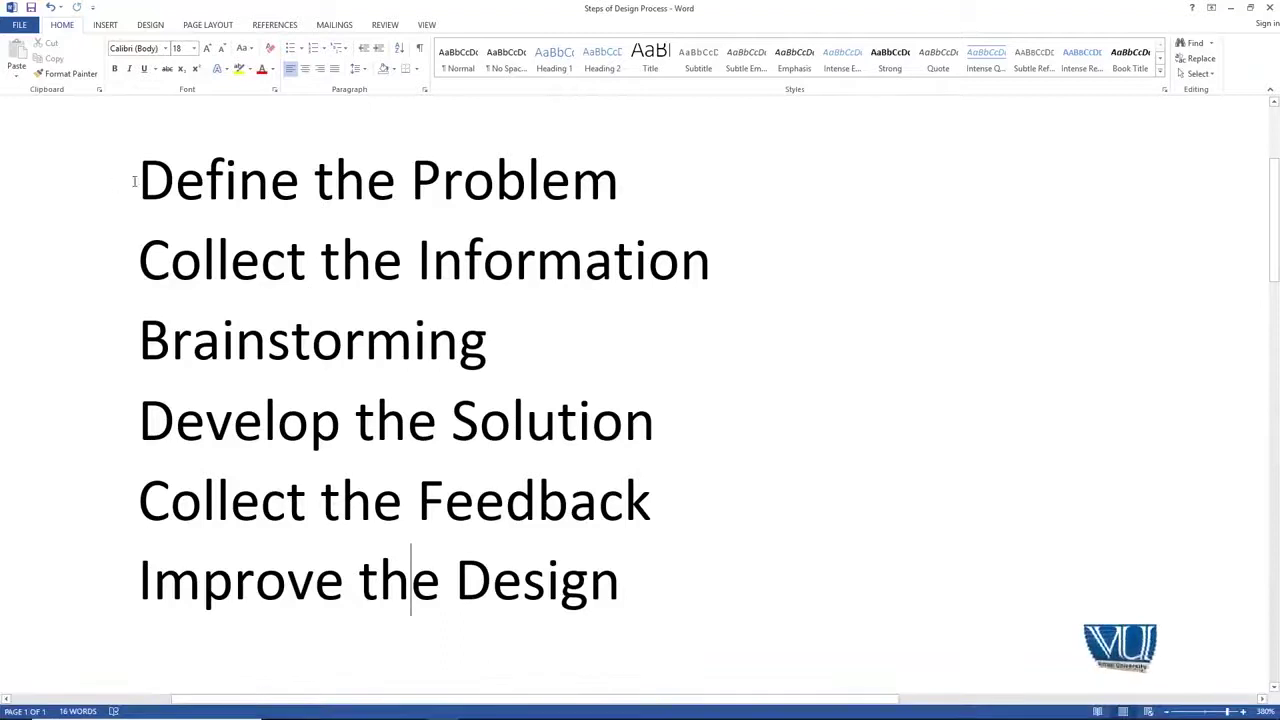
drag(140, 180, 541, 566)
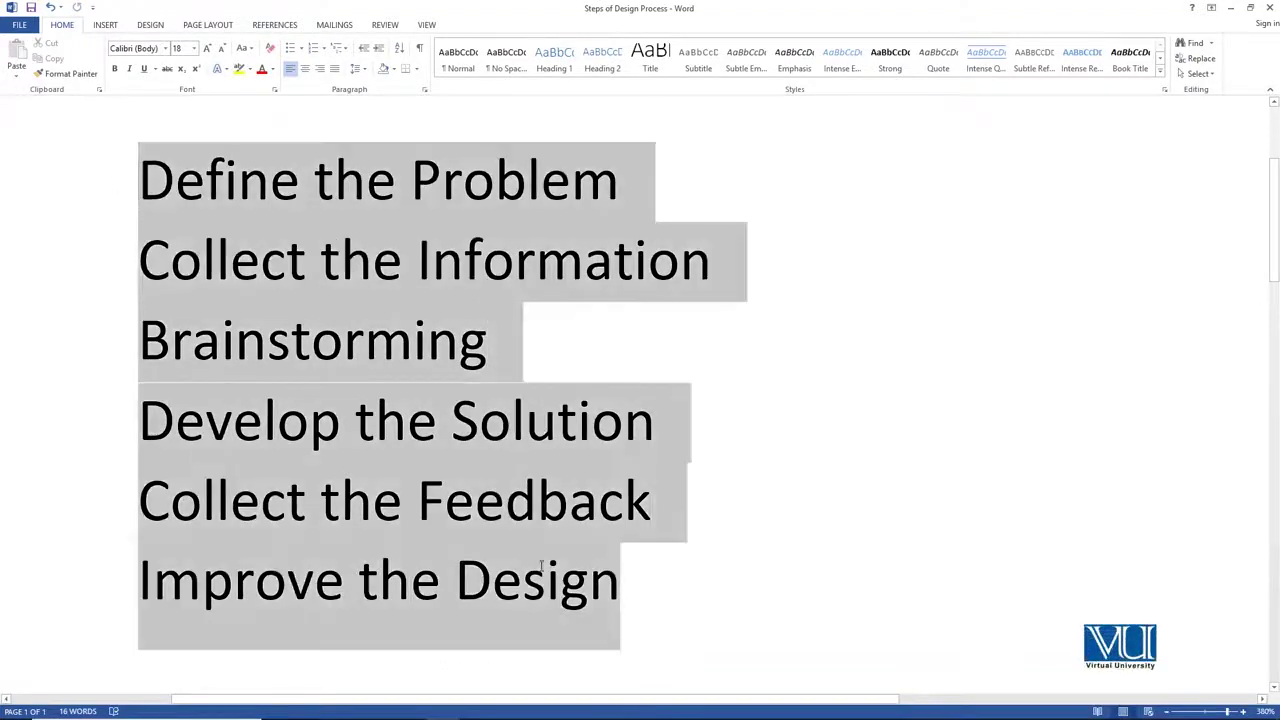
click(528, 344)
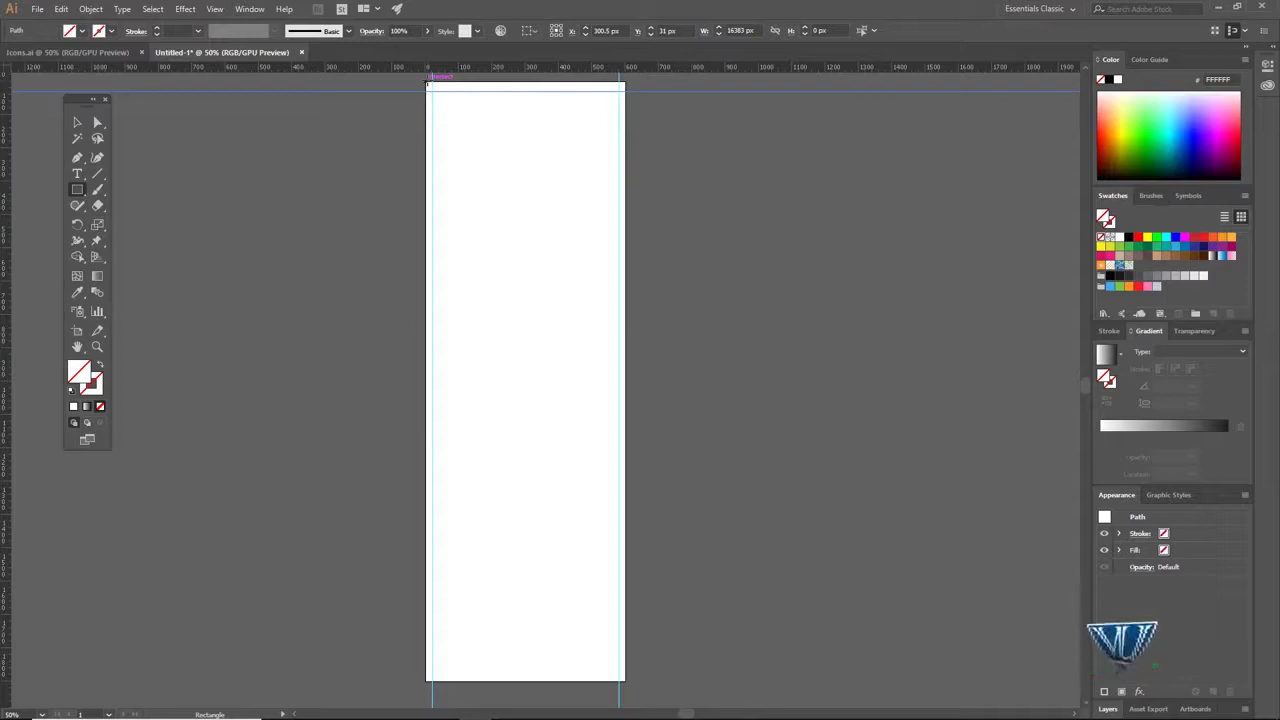
Draw a 600 × 1800 px rectangle covering the whole artboard and fill it with white
drag(428, 84, 624, 681)
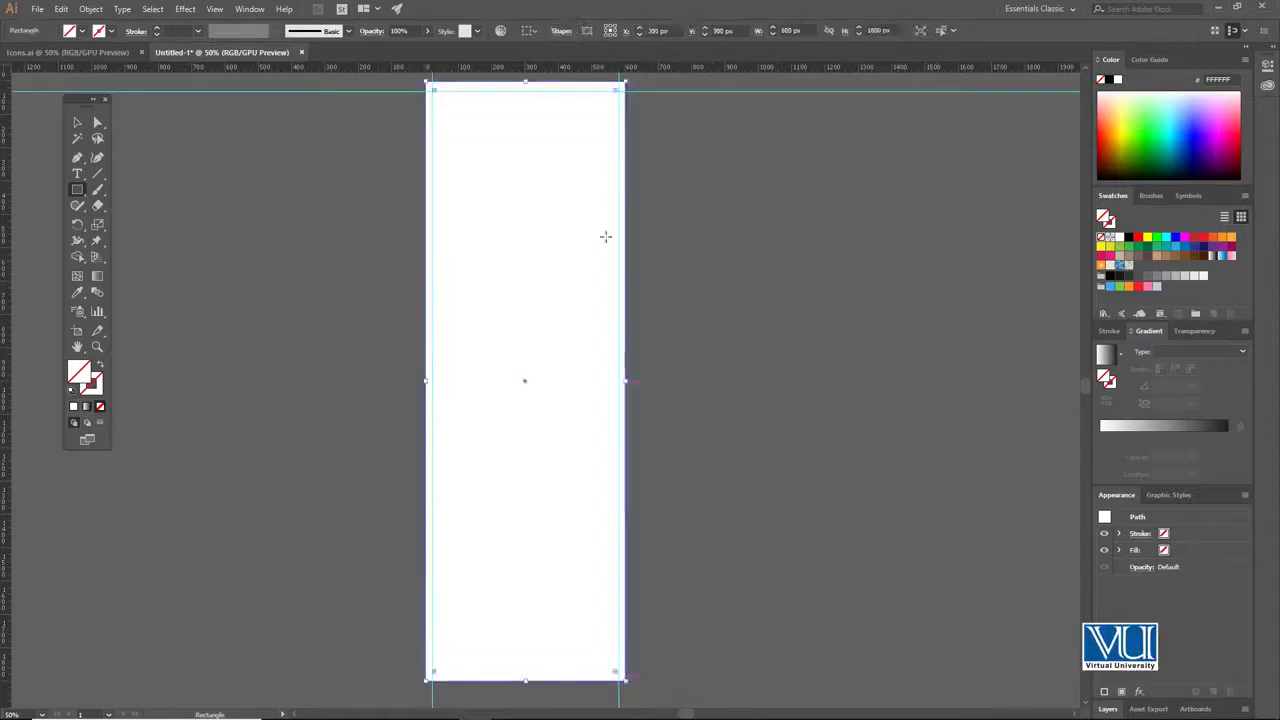
click(83, 32)
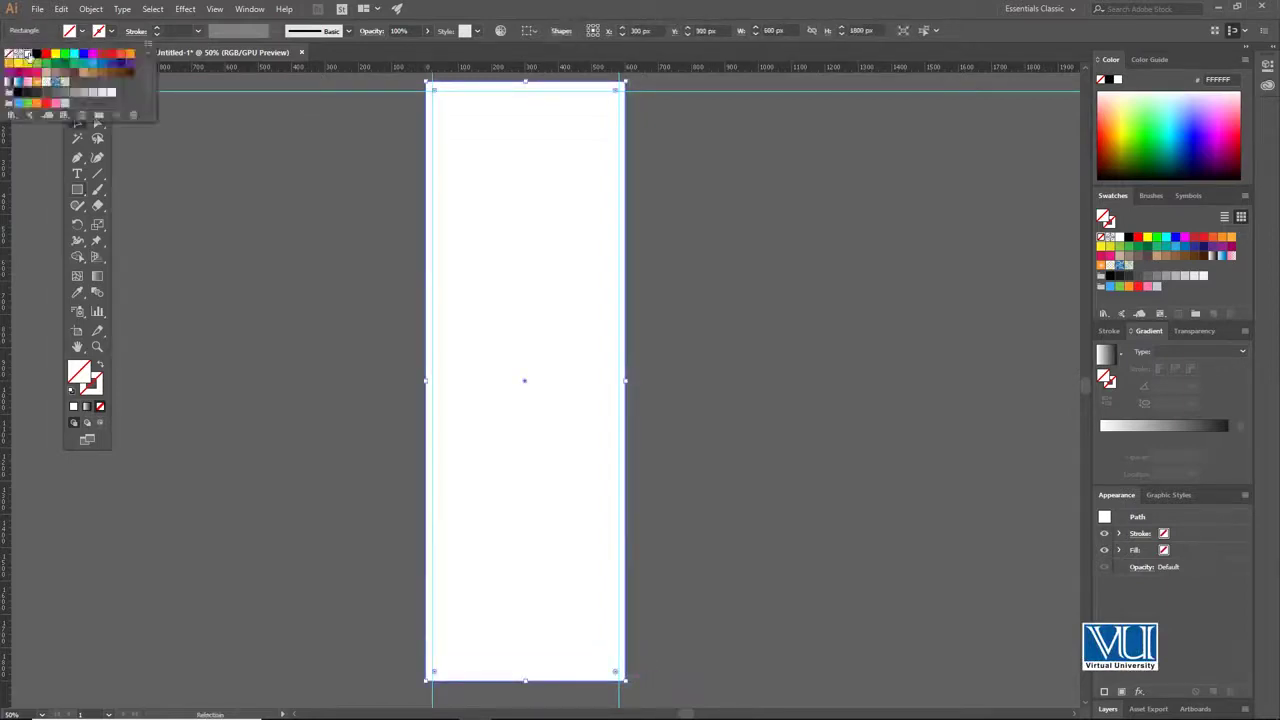
click(333, 167)
Draw a rectangle about 600 × 212 px across the full width of the artboard, starting at its upper edge
ctrl+click(562, 198)
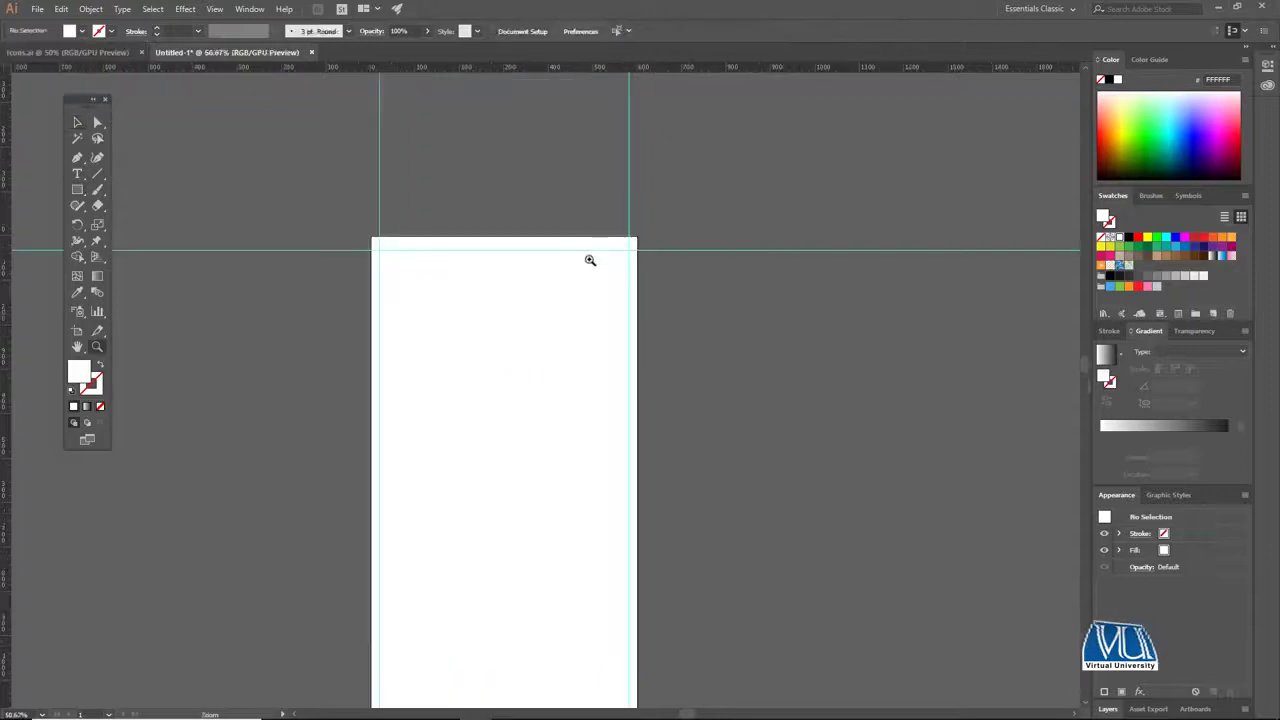
ctrl+click(572, 322)
drag(553, 291, 597, 168)
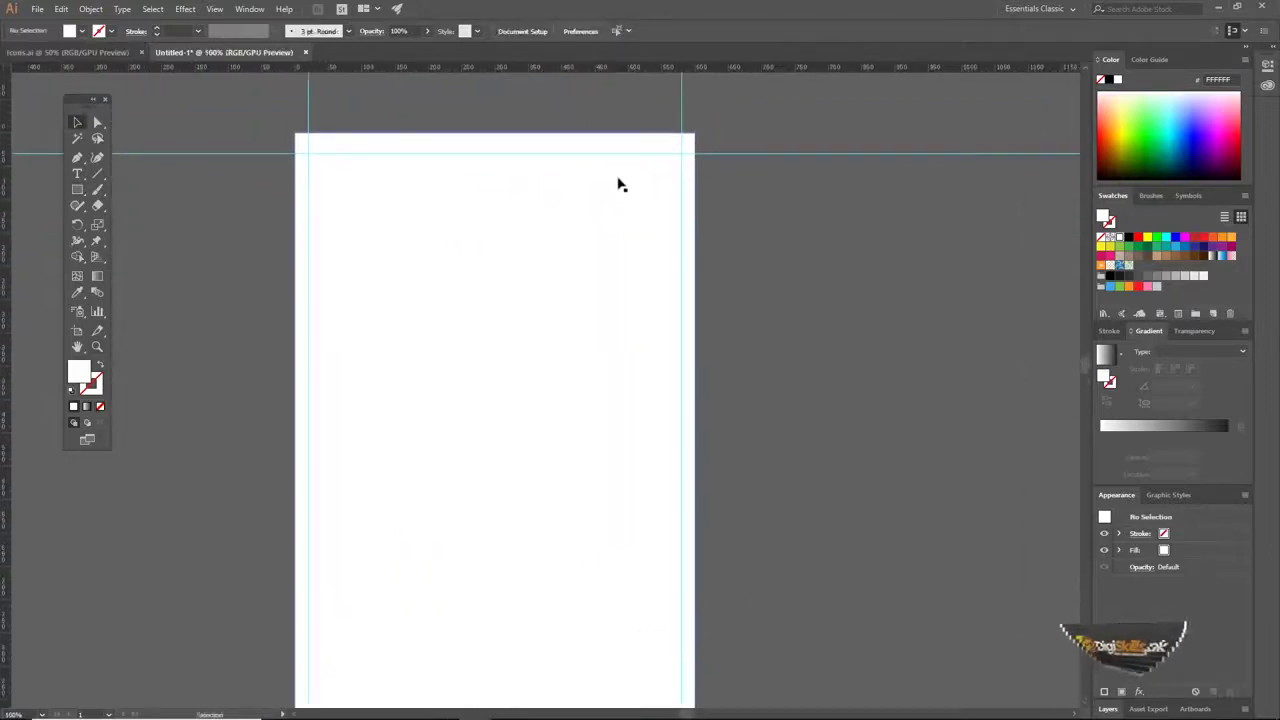
click(528, 206)
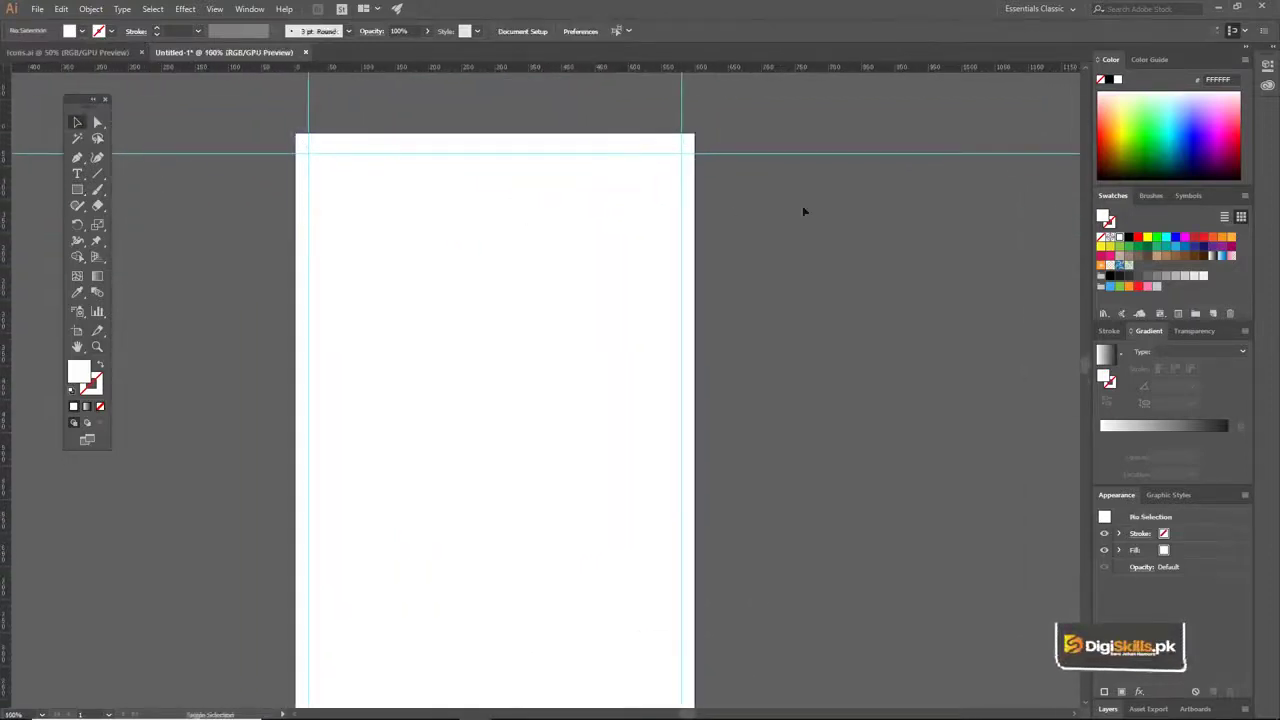
drag(609, 229, 740, 223)
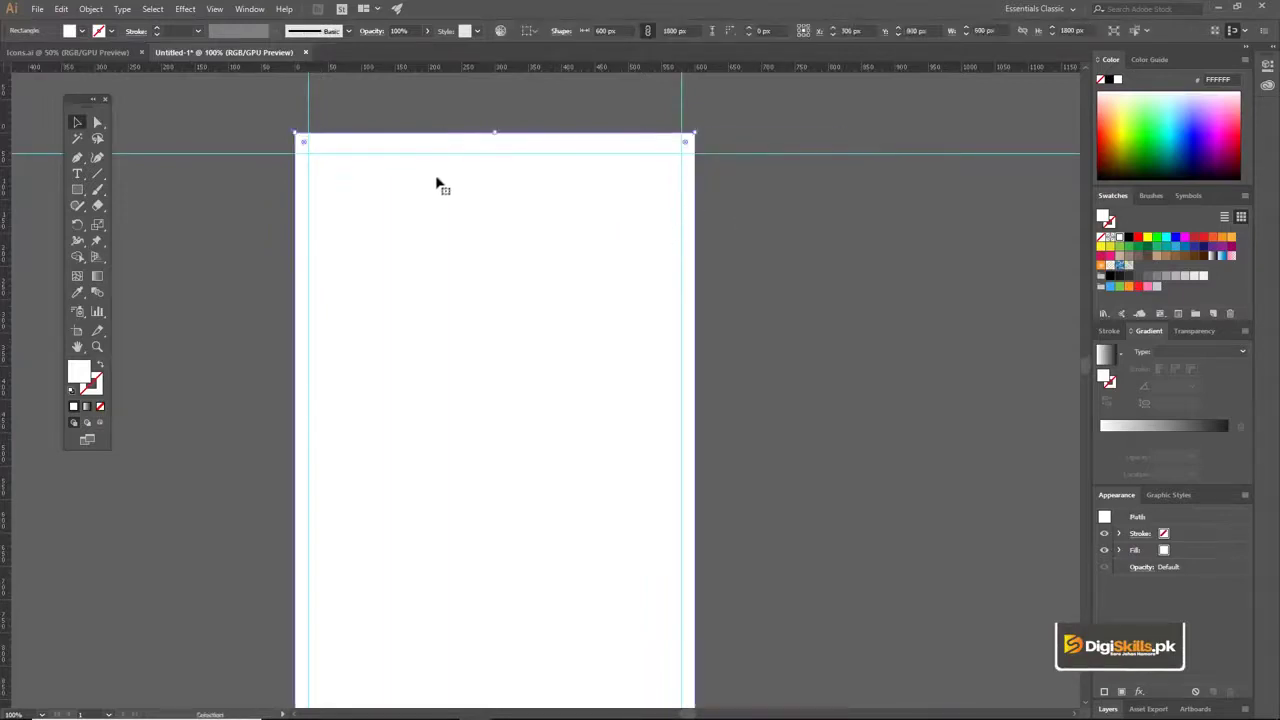
click(80, 192)
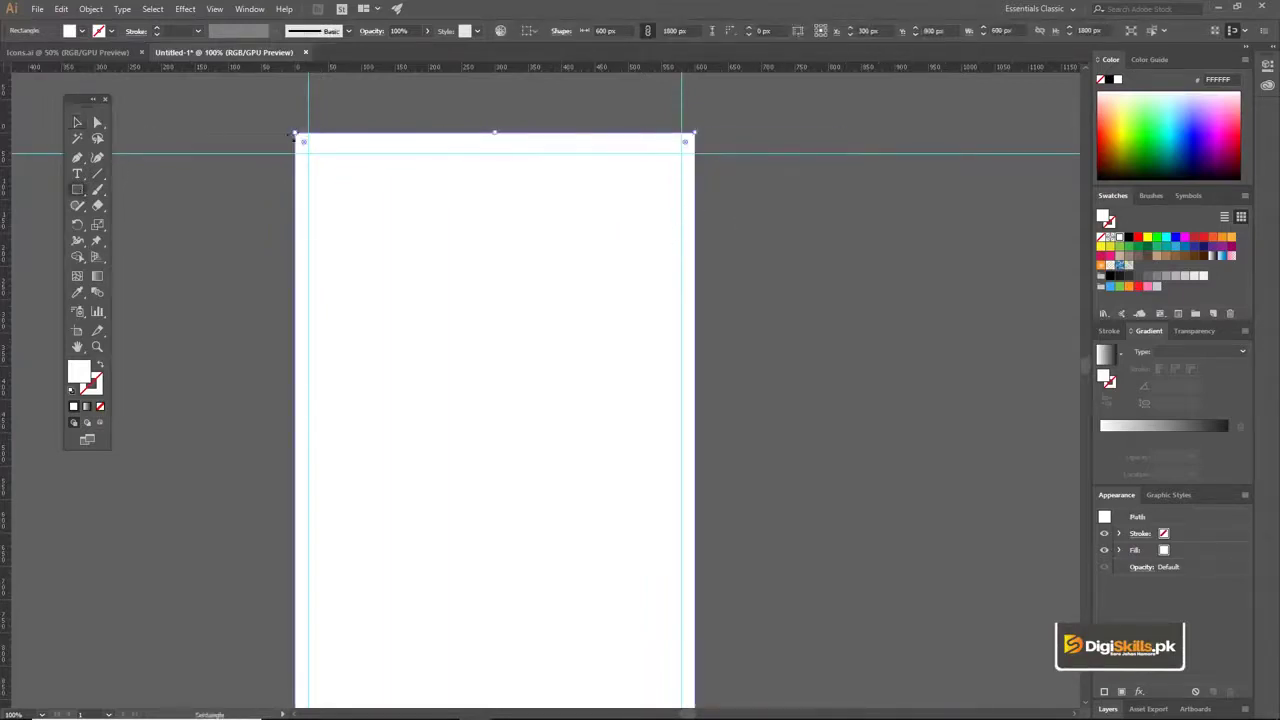
click(179, 118)
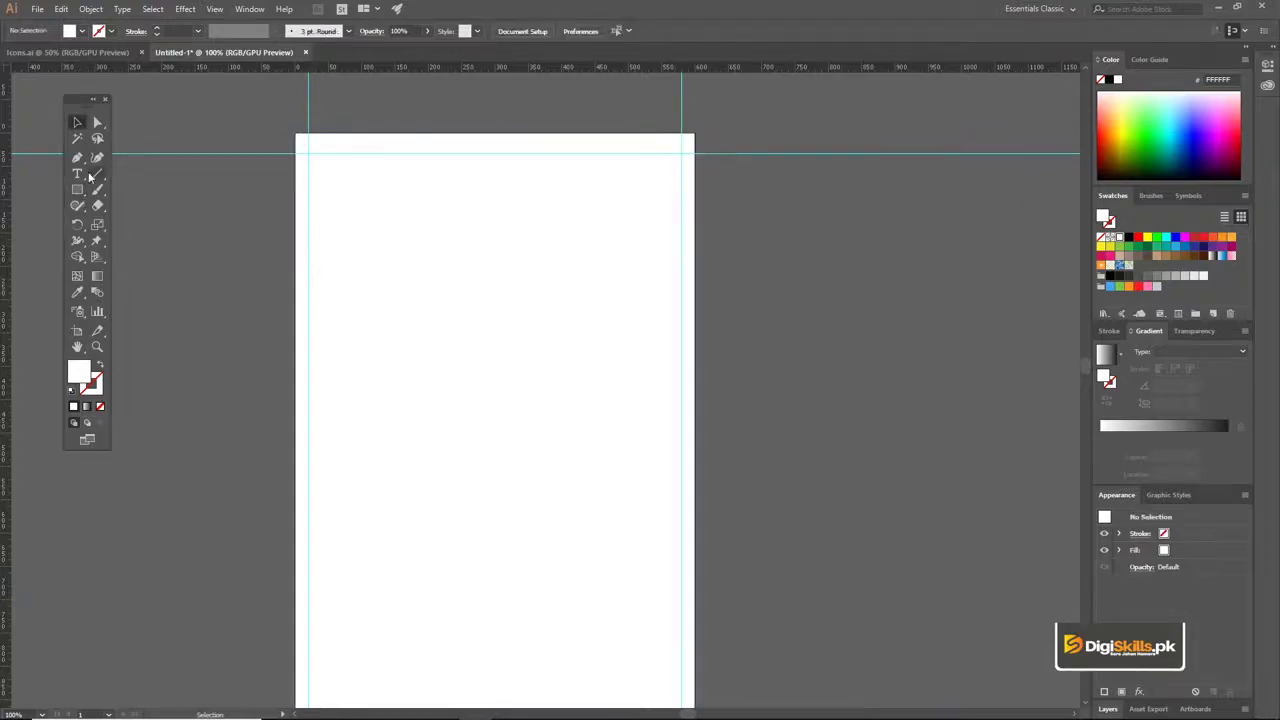
mouse_move(297, 133)
mouse_down()
mouse_move(551, 249)
mouse_move(694, 273)
mouse_up()
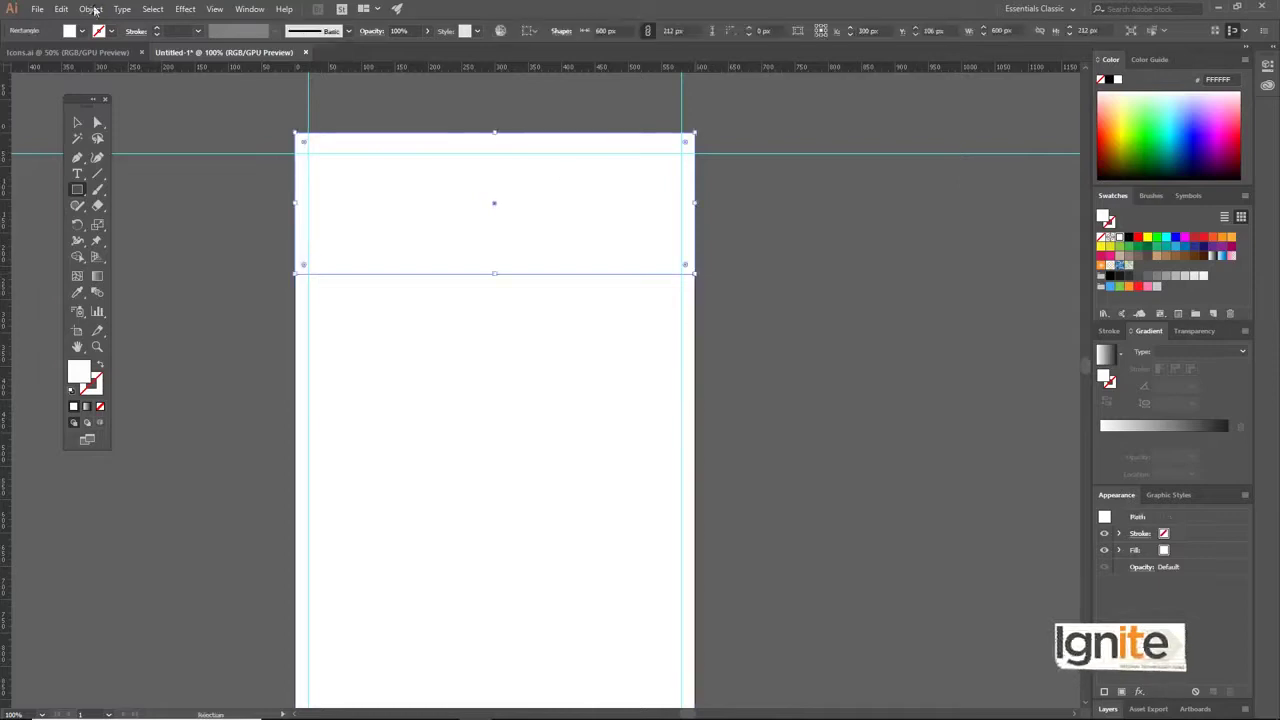
Fill the new header rectangle with the yellow swatch FCEE21 and deselect it
click(80, 33)
click(19, 64)
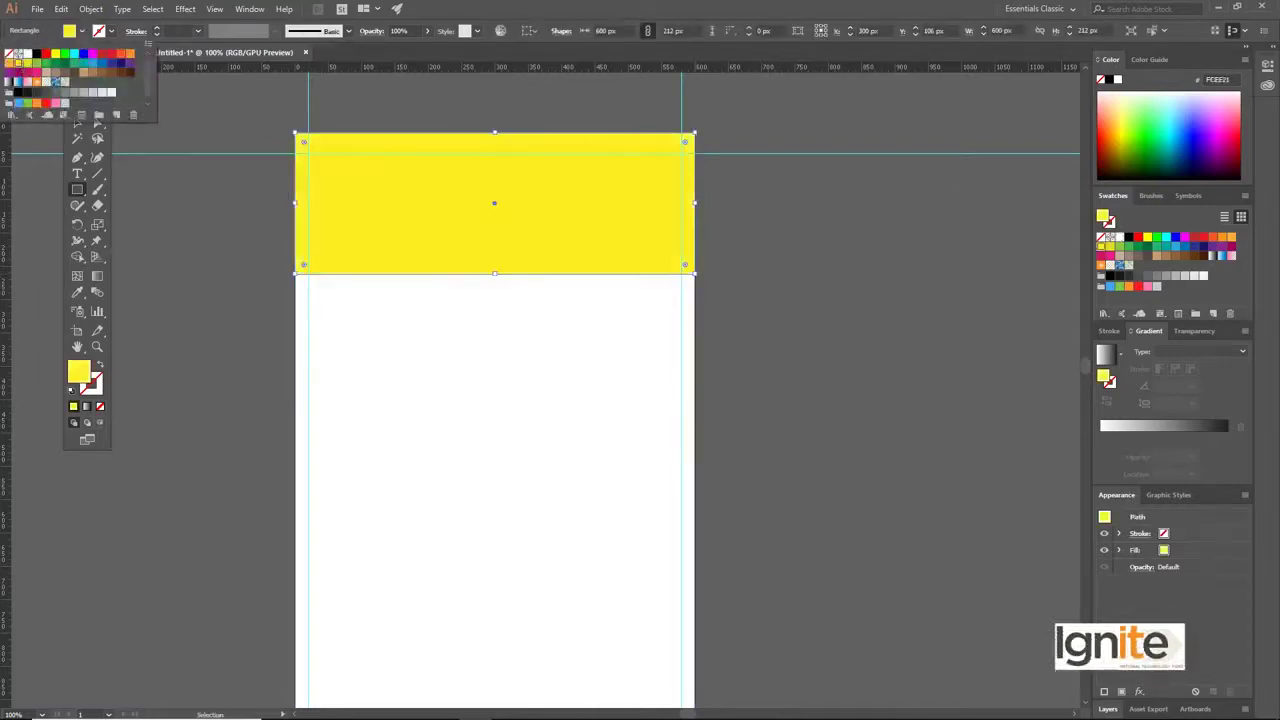
click(197, 101)
click(360, 109)
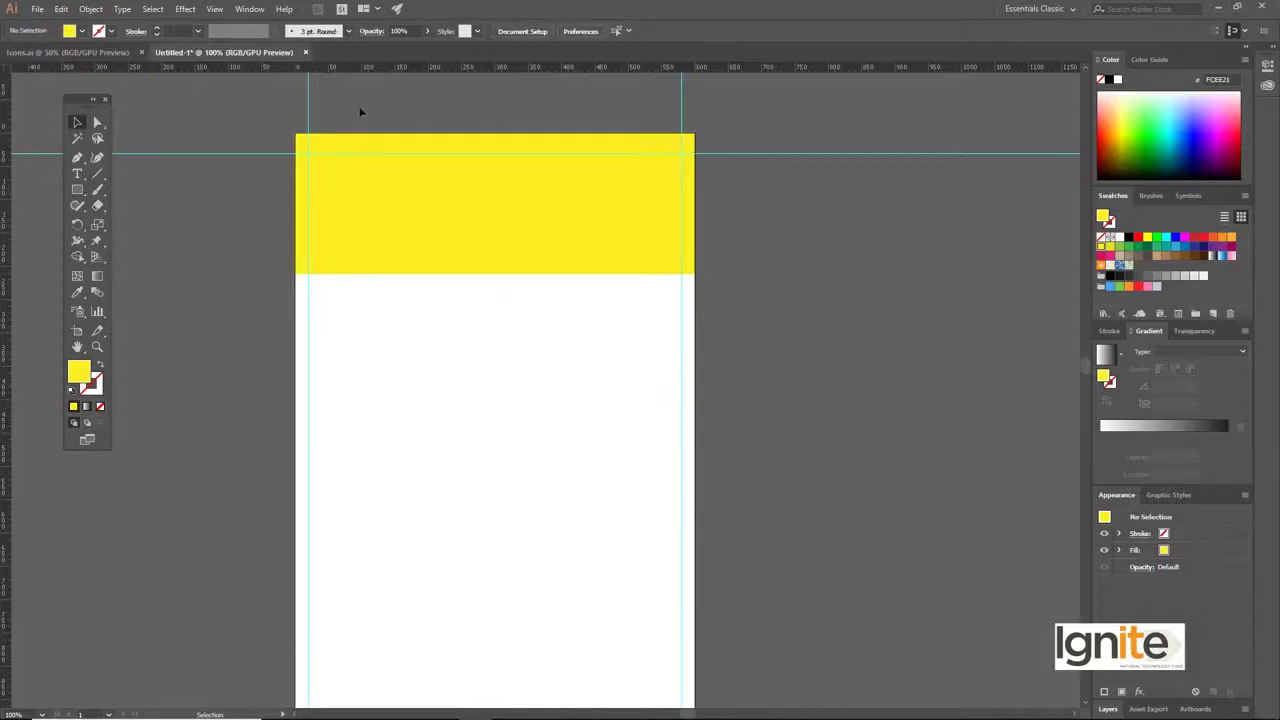
Add the text "What is the" inside the yellow header and enlarge it to about 38.65 pt
key(ctrl+equal)
drag(528, 305, 588, 223)
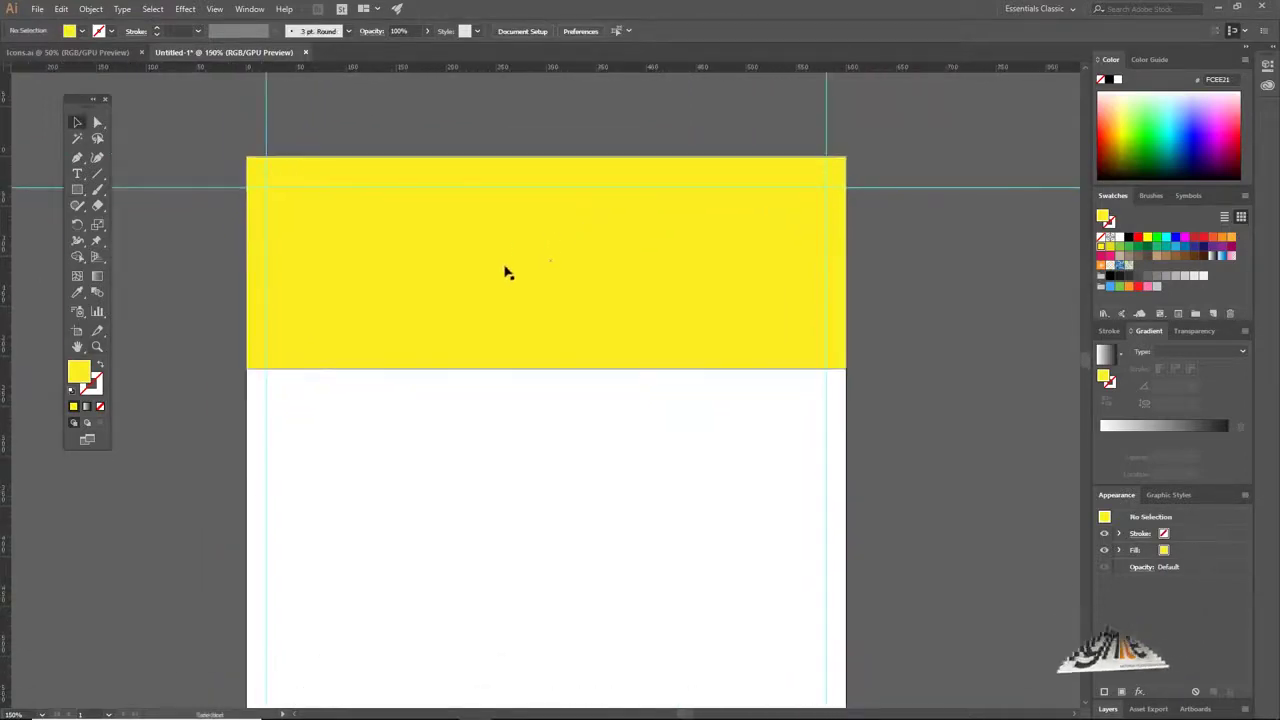
key(t)
click(426, 262)
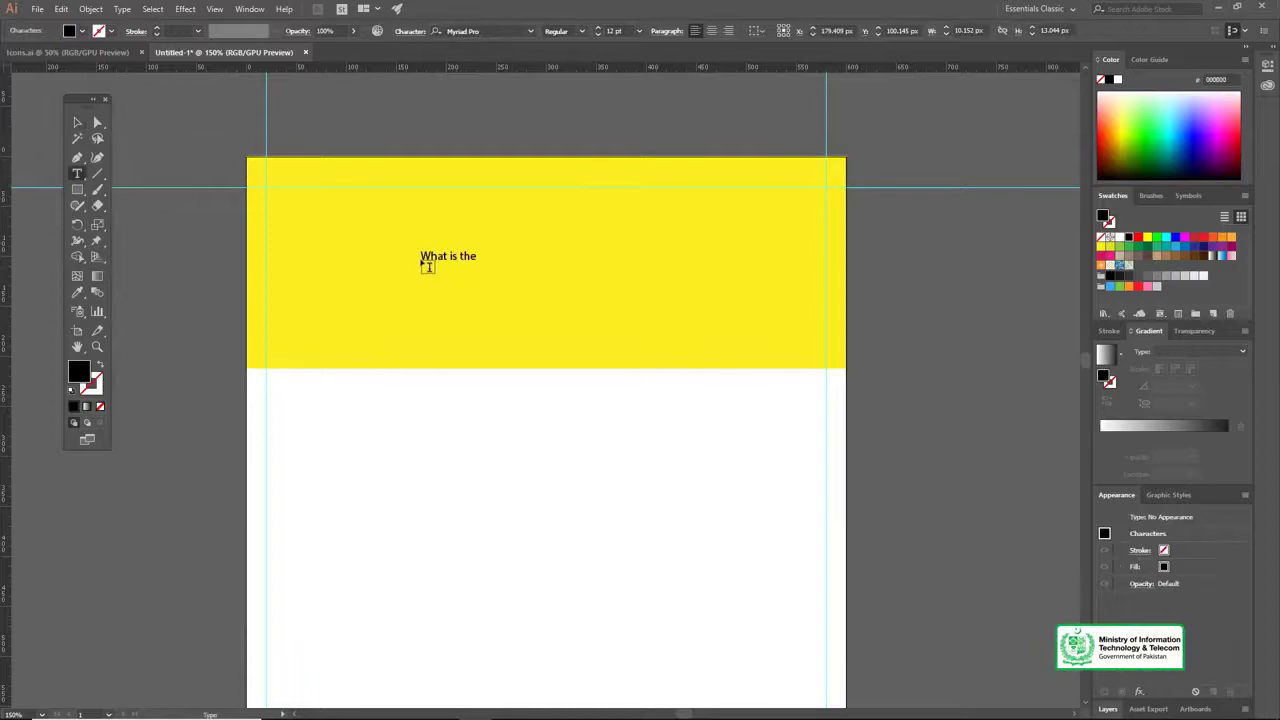
key(Escape)
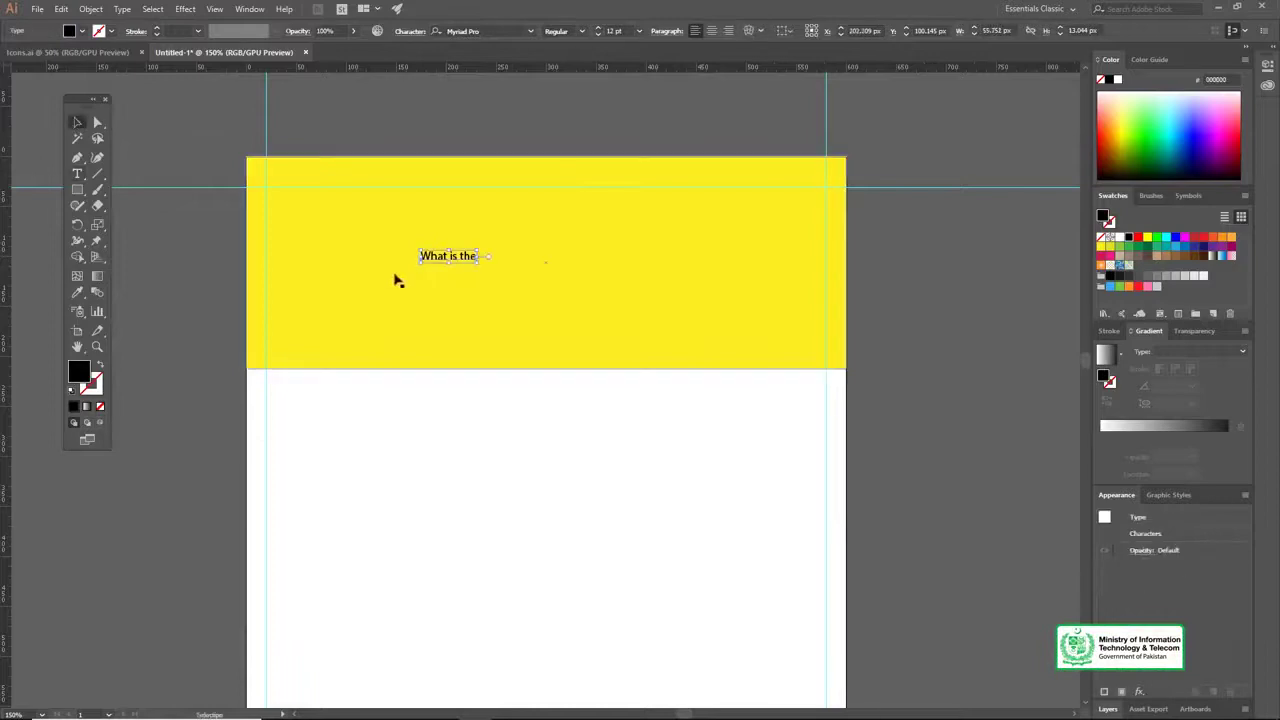
drag(485, 244, 537, 220)
drag(471, 266, 485, 252)
Set the font of the "What is the" text to Nexa Bold
double_click(485, 252)
key(ctrl+a)
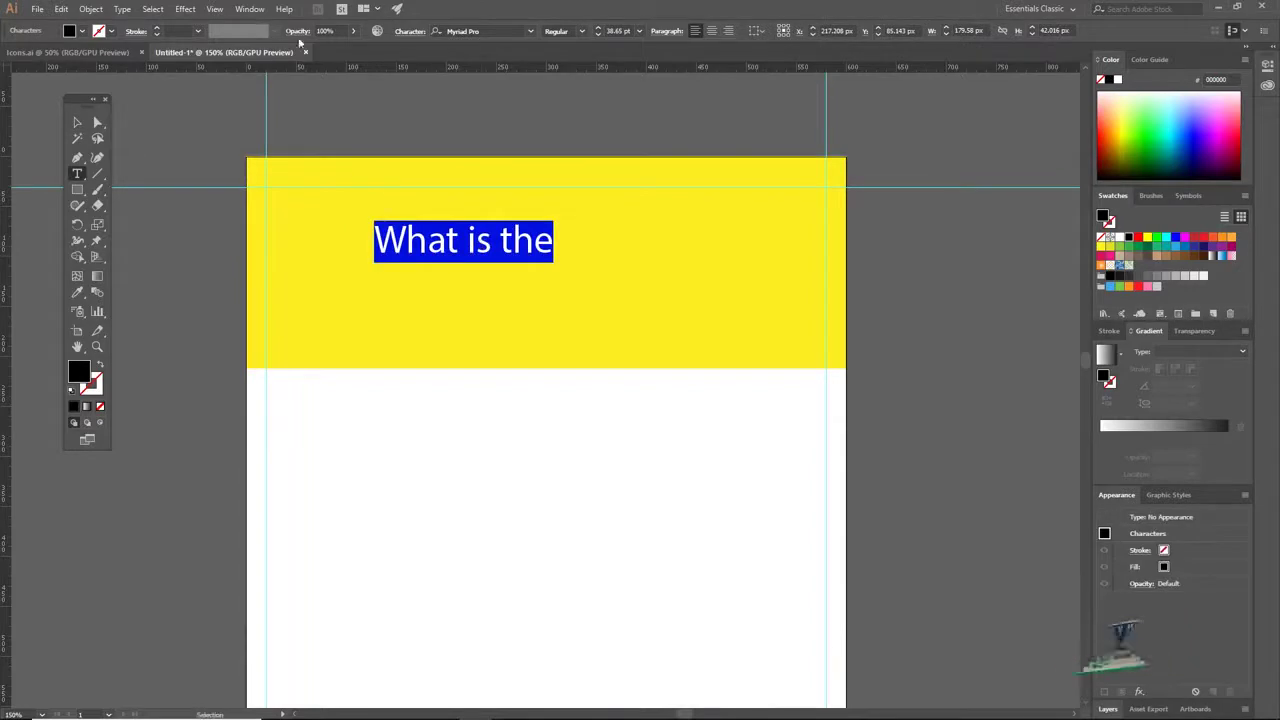
click(494, 242)
drag(554, 241, 354, 240)
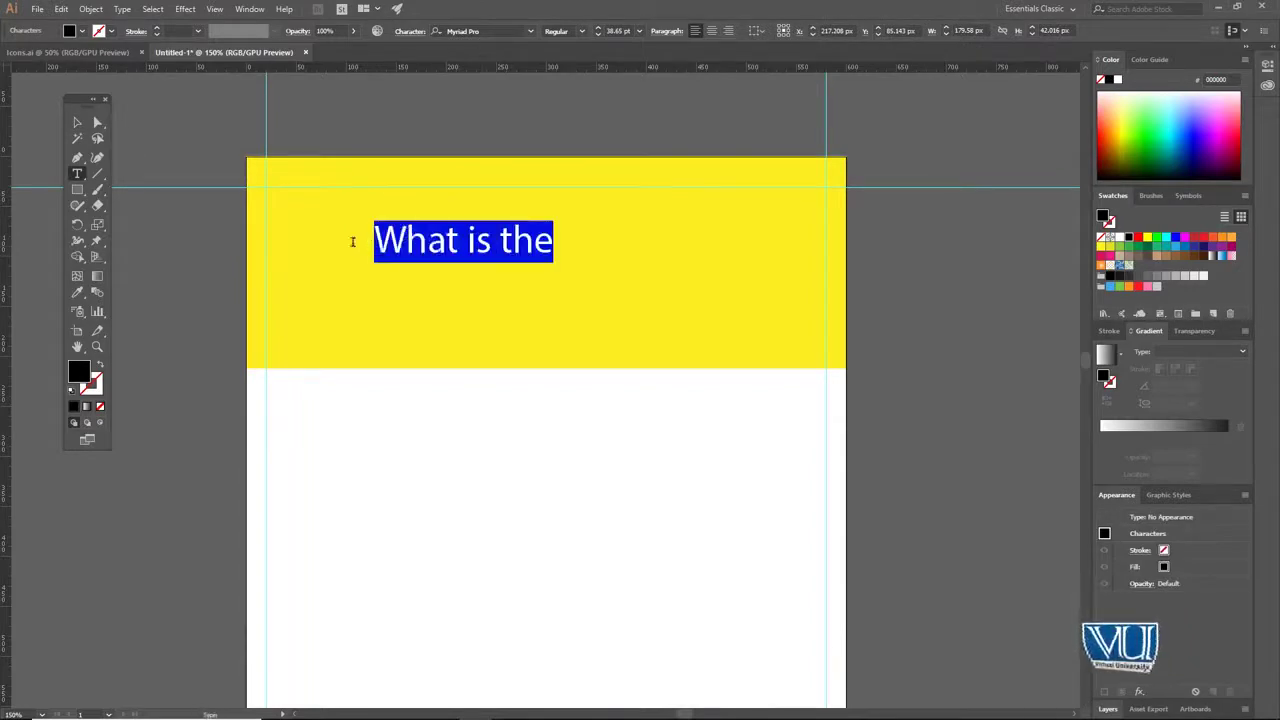
click(478, 30)
text(nexa)
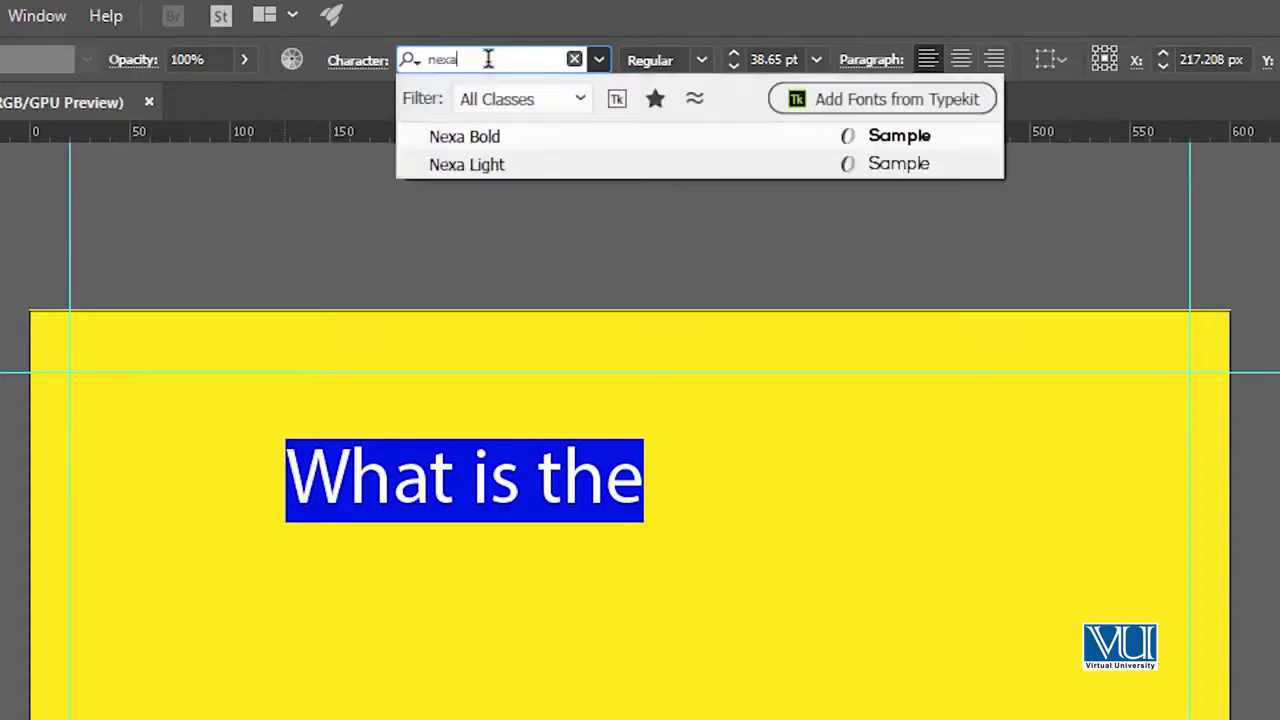
click(509, 137)
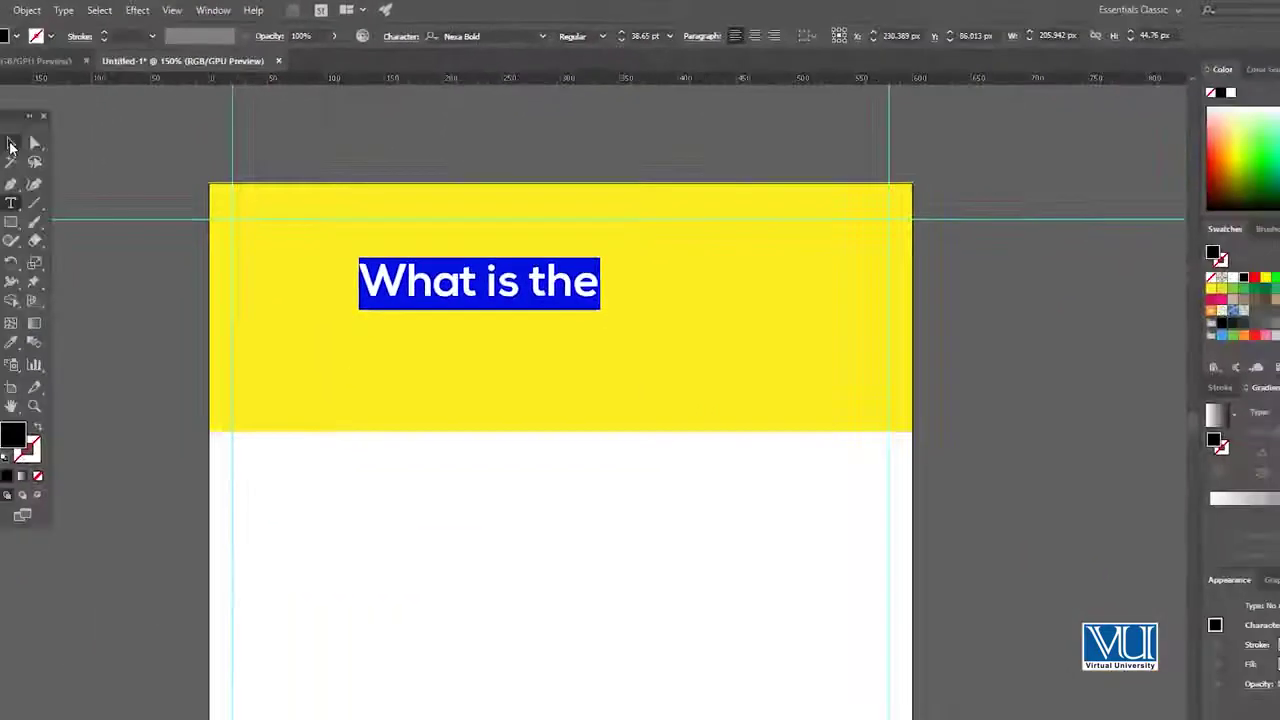
click(10, 146)
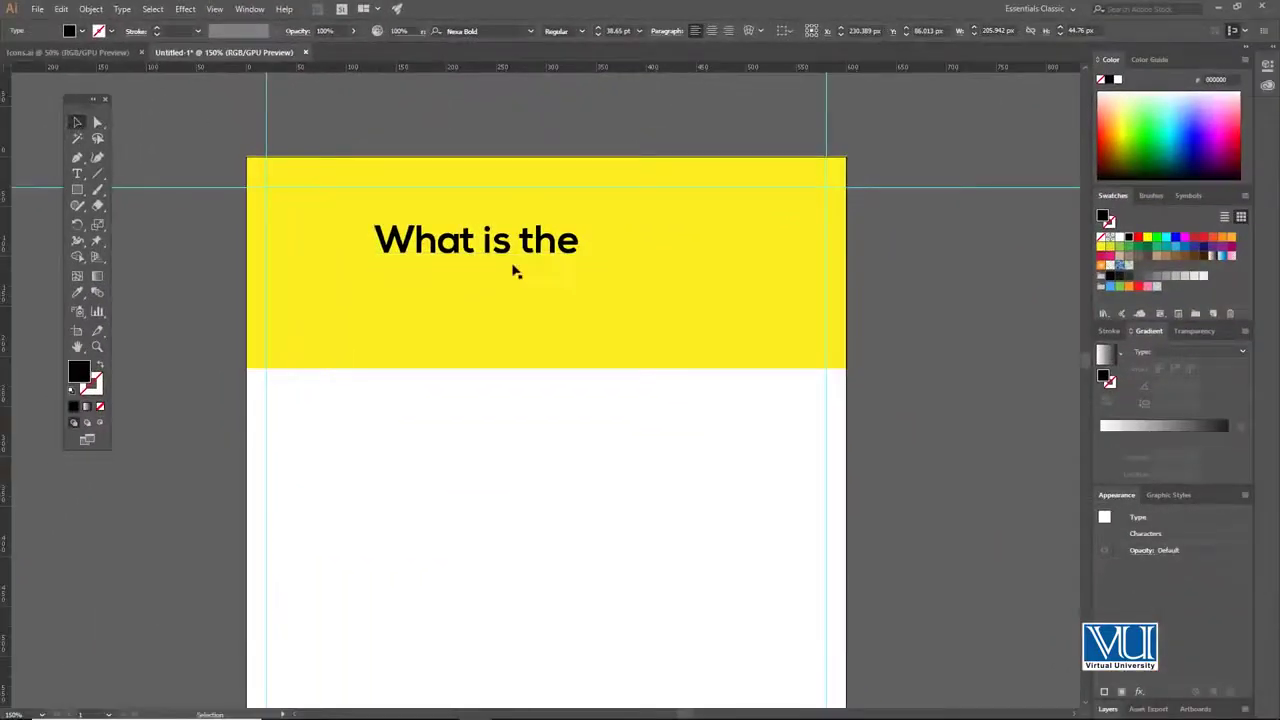
Enlarge the "What is the" text to about 46.78 pt and shift it slightly down and left in the header
click(475, 246)
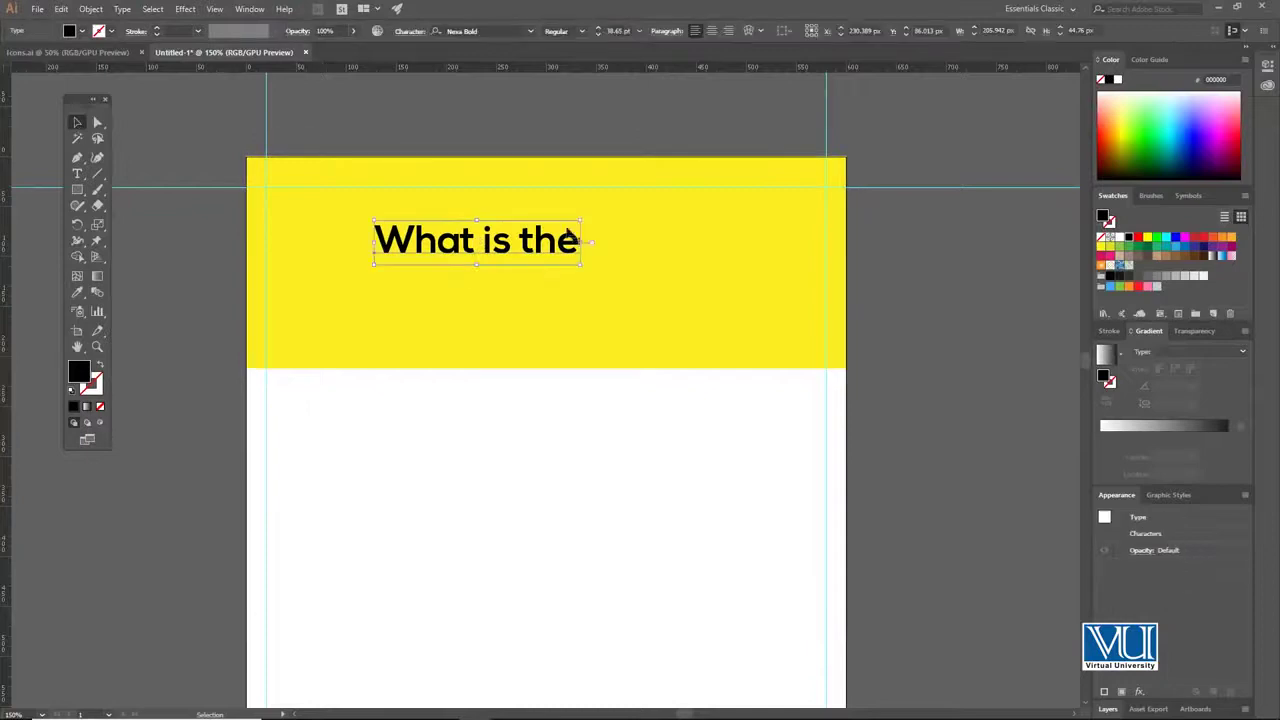
drag(585, 219, 602, 212)
drag(491, 256, 462, 278)
click(466, 320)
key(ctrl+equal)
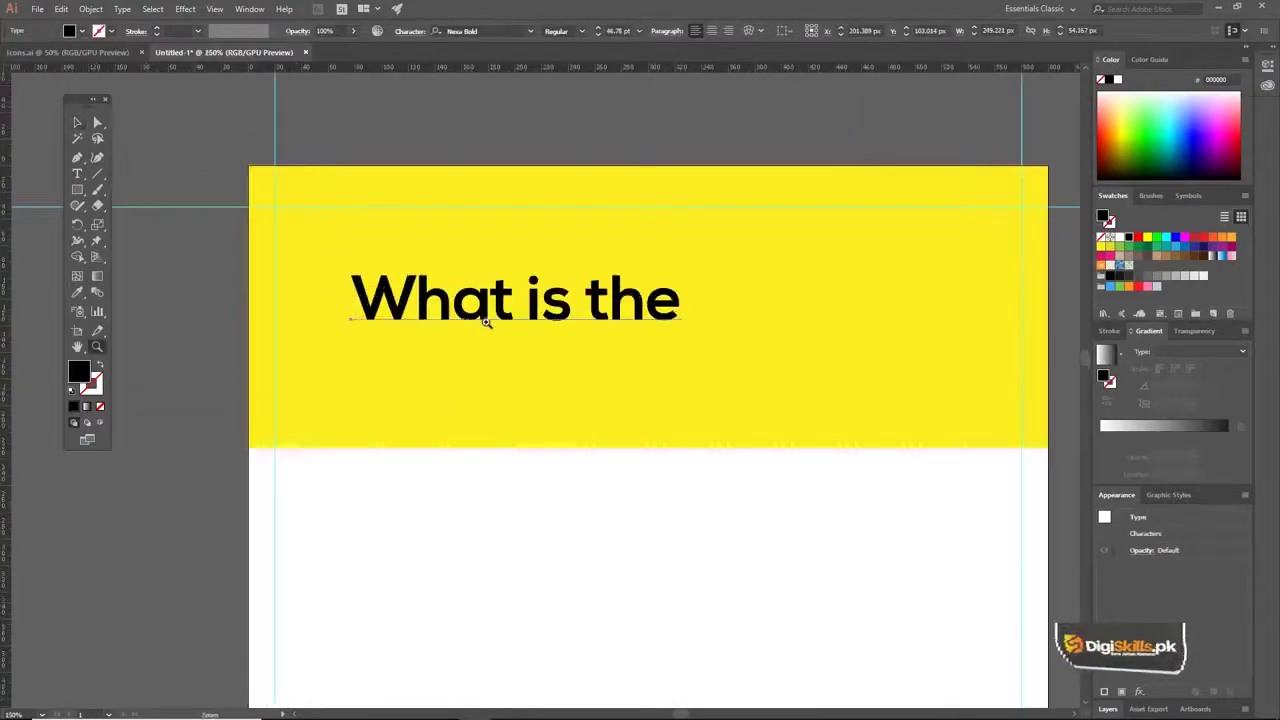
drag(546, 323, 440, 269)
click(441, 260)
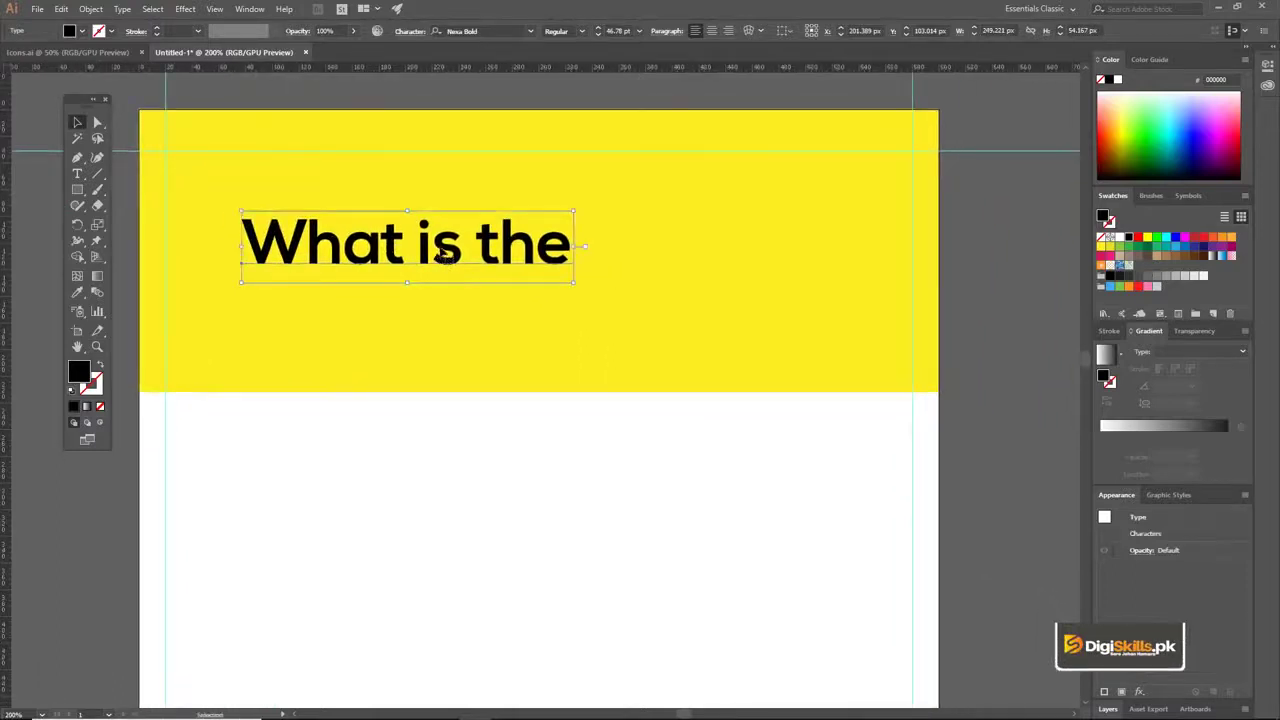
Duplicate the "What is the" text directly below itself and change the copy to "Process of Design"
mouse_move(571, 210)
mouse_down()
mouse_move(583, 203)
mouse_move(575, 212)
mouse_up()
drag(527, 247, 527, 335)
double_click(513, 330)
key(ctrl+a)
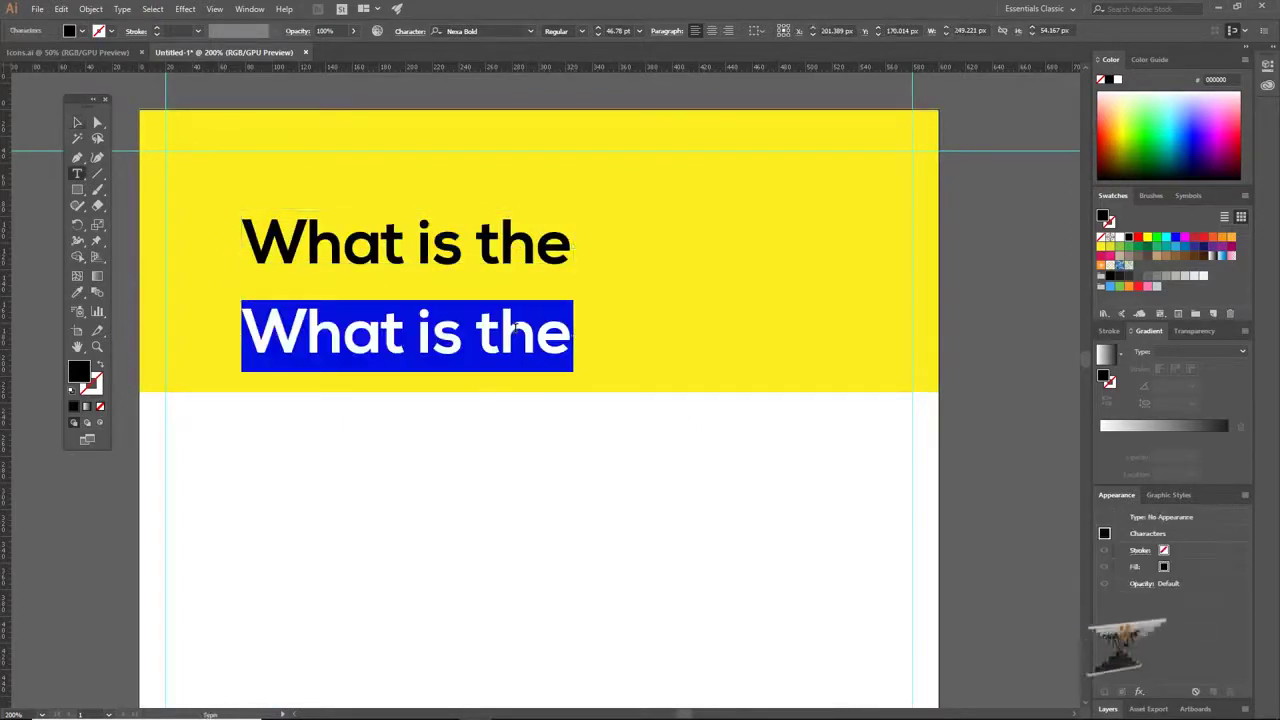
text(Process of Desig)
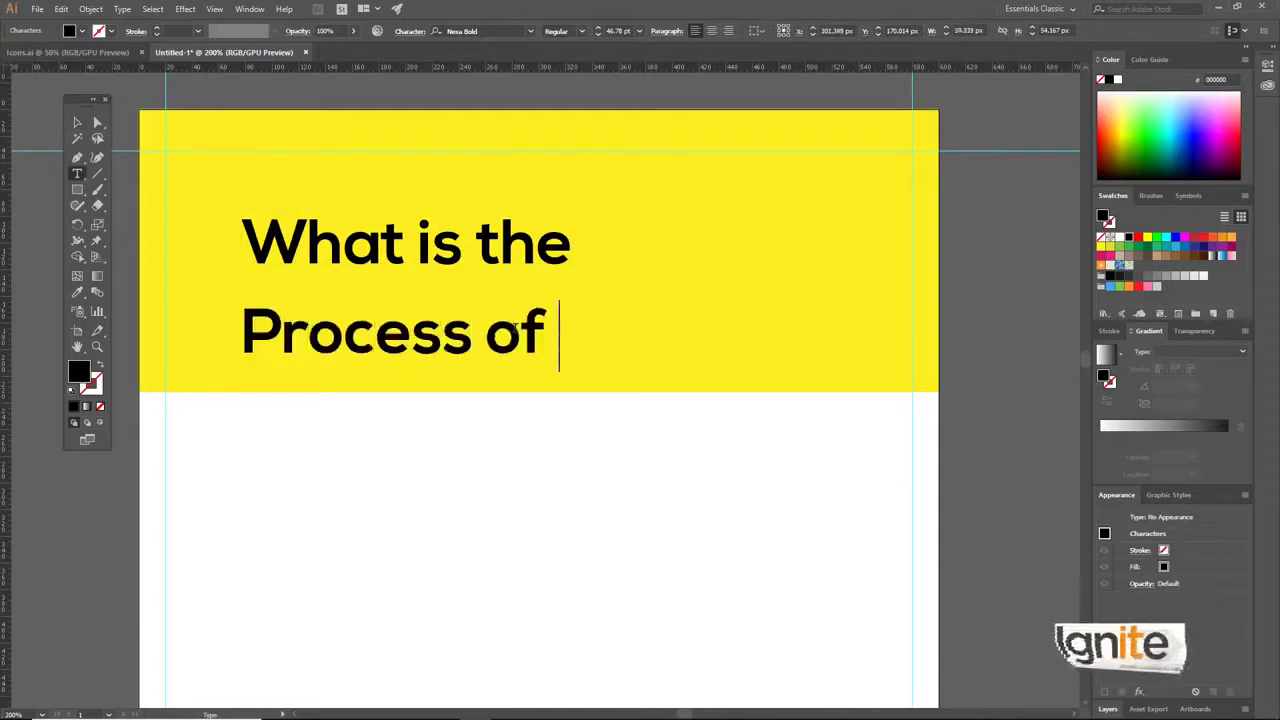
click(77, 122)
Move "What is the" closer to "Process of Design", centre it horizontally over that line and group both
drag(420, 255, 506, 286)
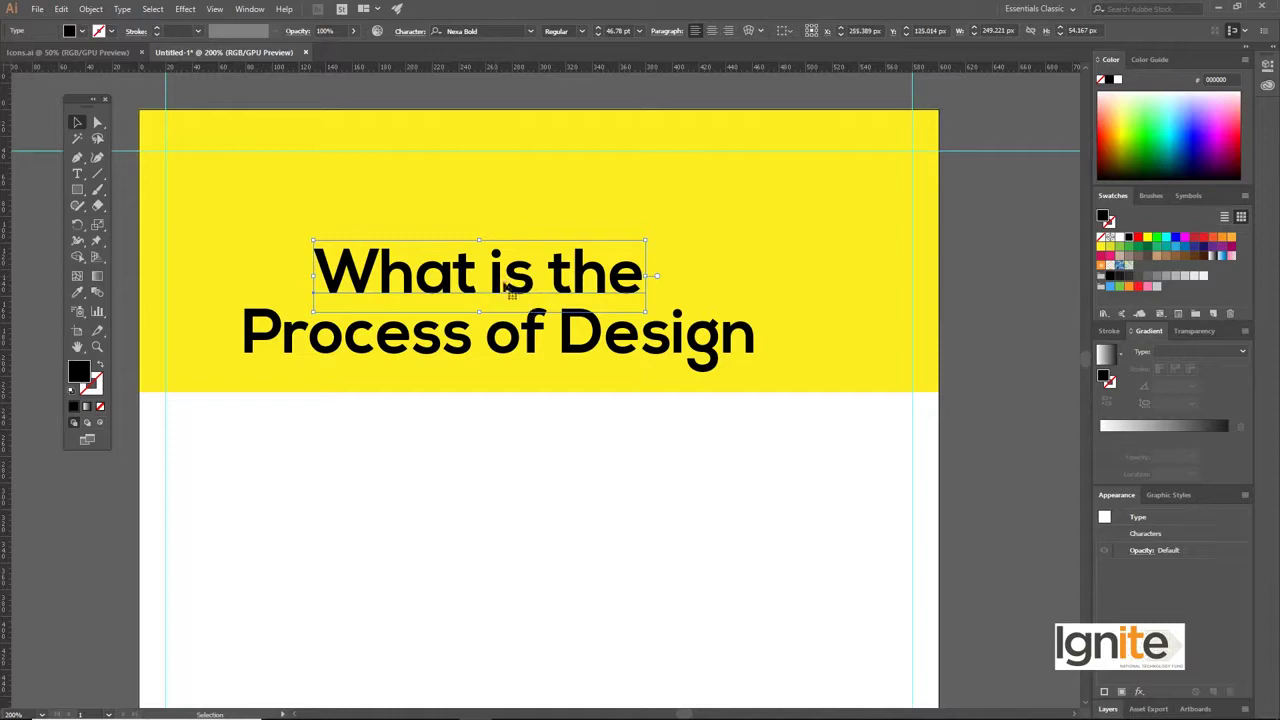
shift+click(492, 340)
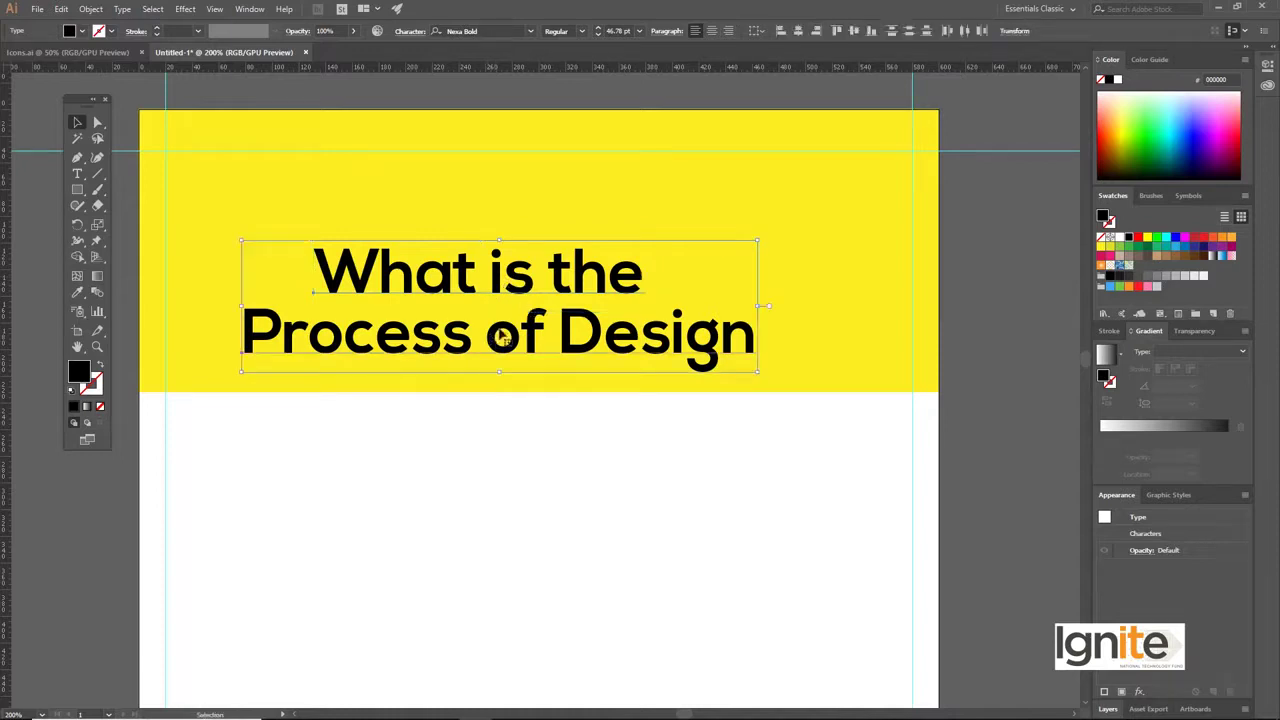
click(500, 338)
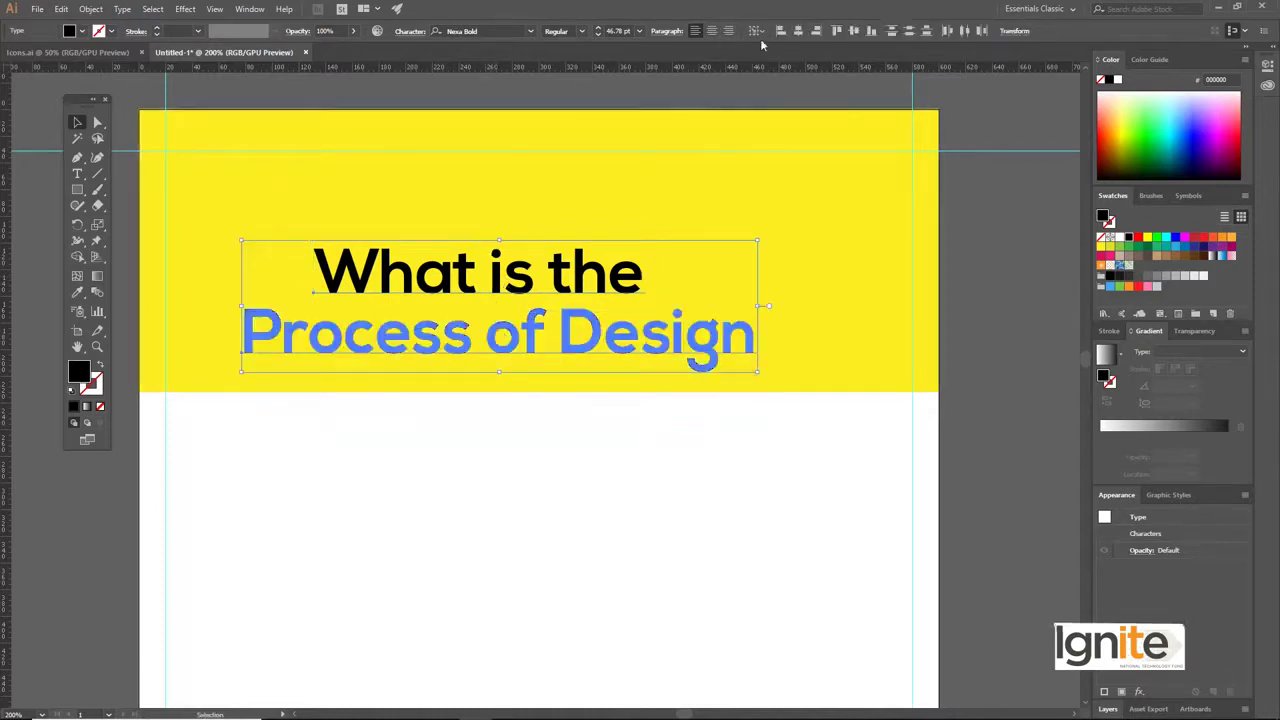
click(798, 31)
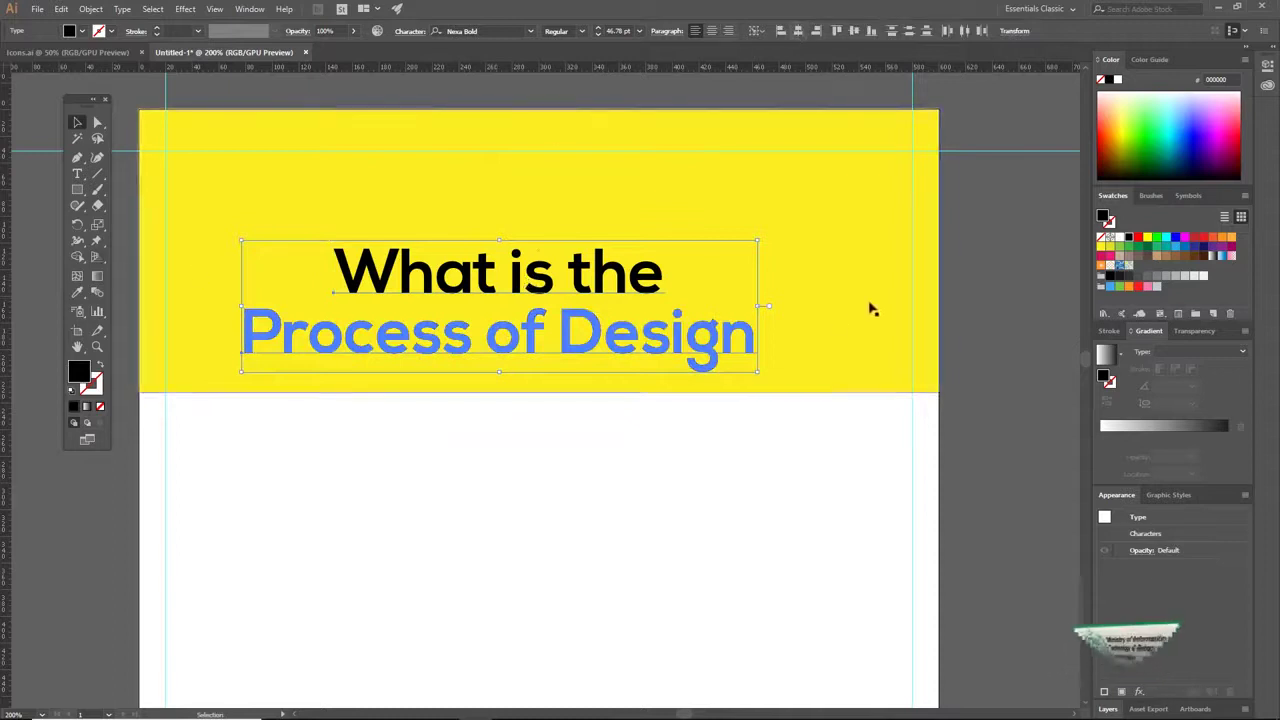
key(ctrl+g)
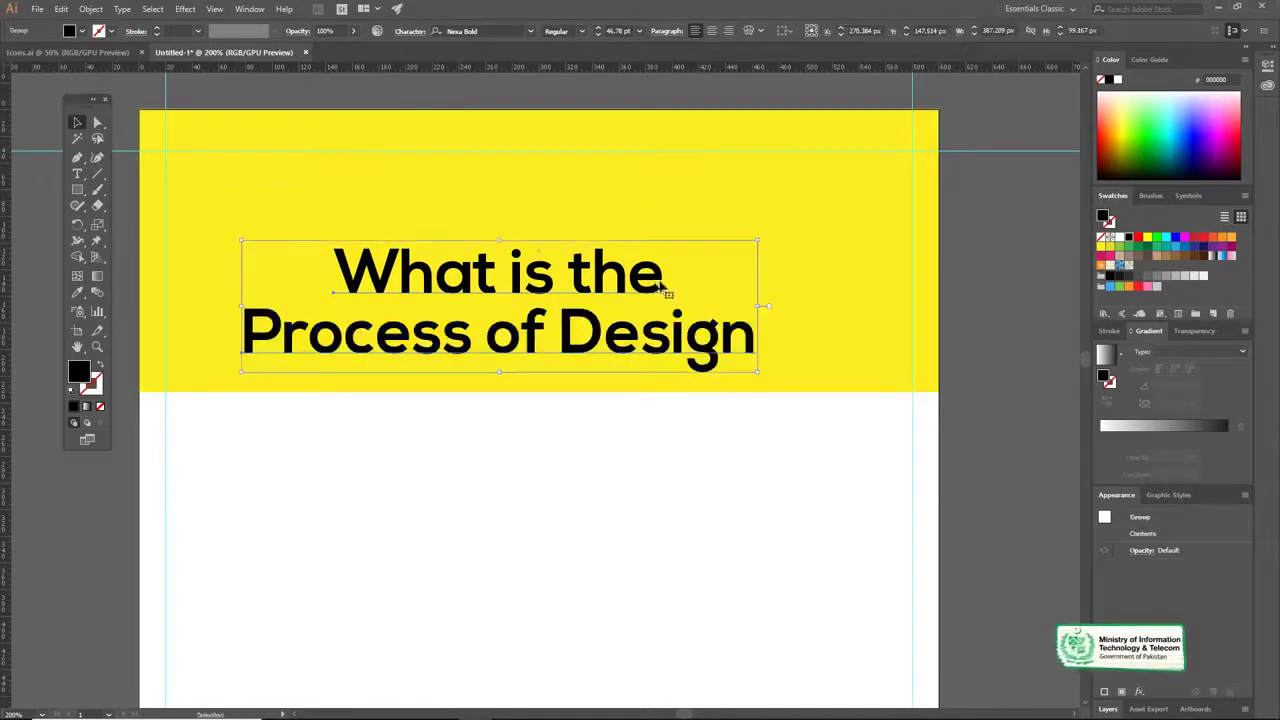
Enlarge the grouped title and move it up and left, leaving free space to its right in the header
click(975, 266)
drag(659, 285, 644, 260)
mouse_move(740, 218)
mouse_down()
mouse_move(762, 206)
mouse_move(741, 236)
mouse_up()
drag(568, 276, 546, 251)
click(965, 245)
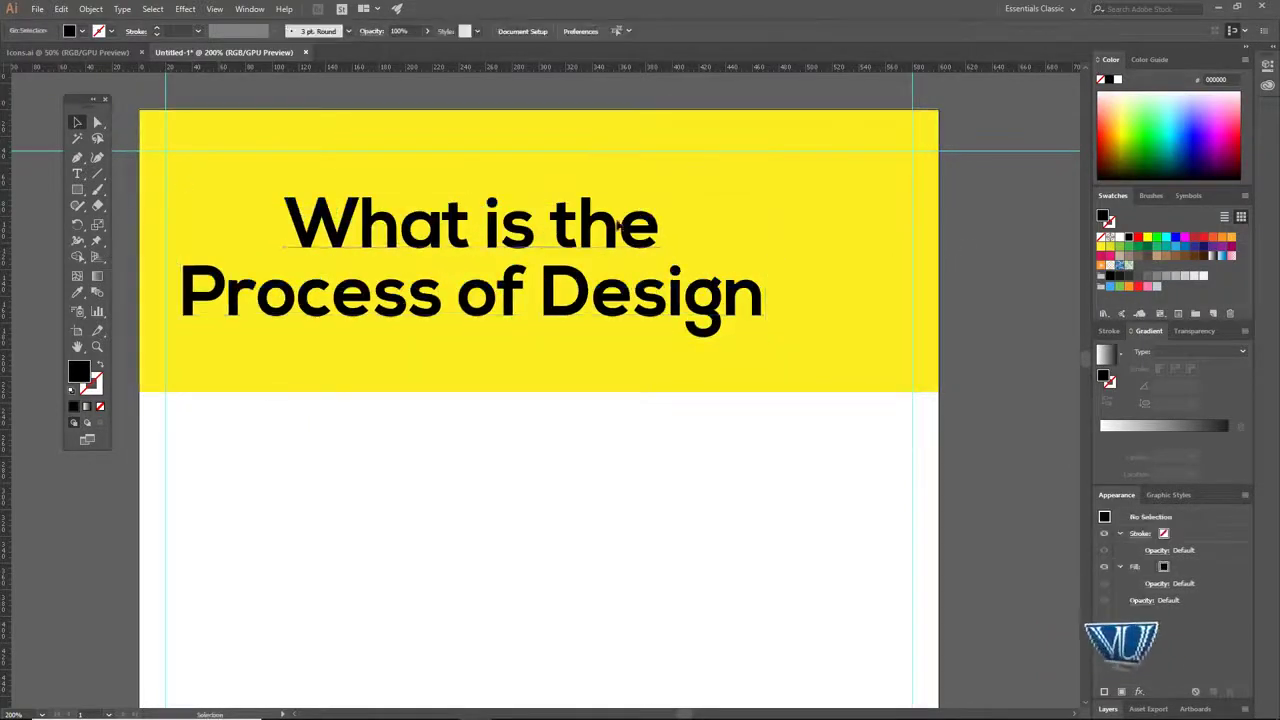
Add a Nexa Bold "?" to the right of the title and enlarge it to span both title lines
click(648, 350)
key(t)
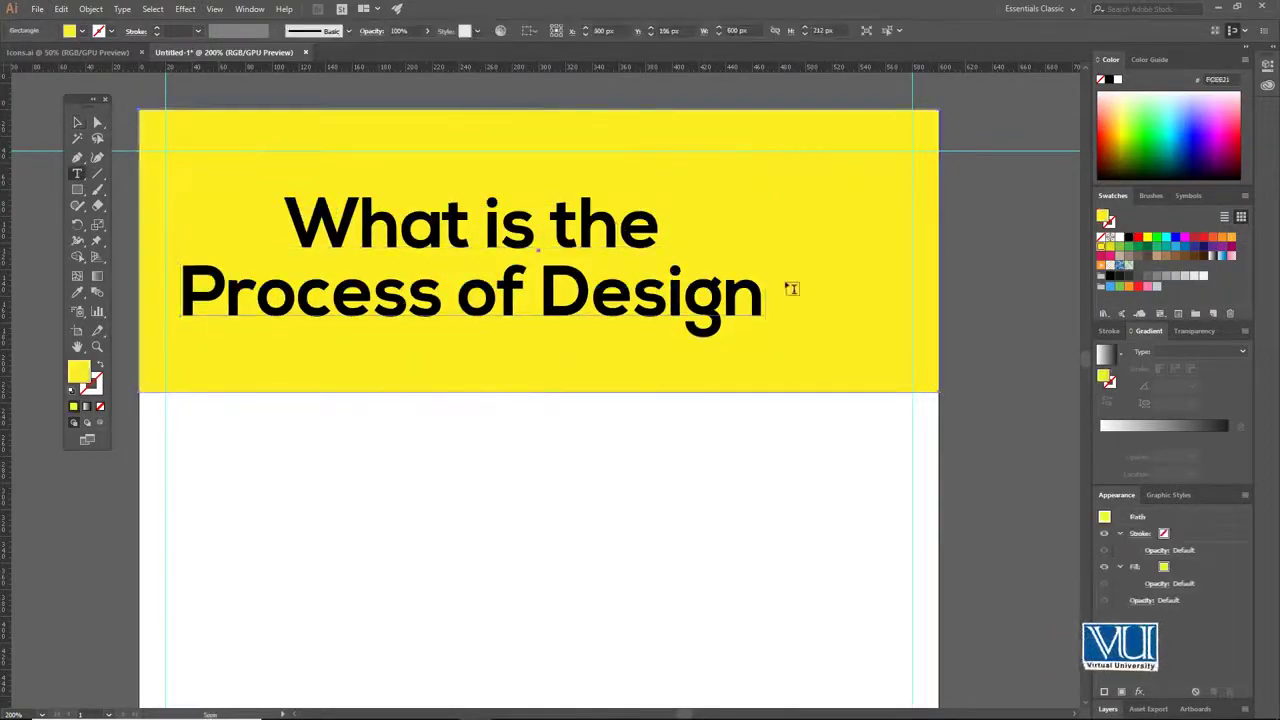
click(852, 258)
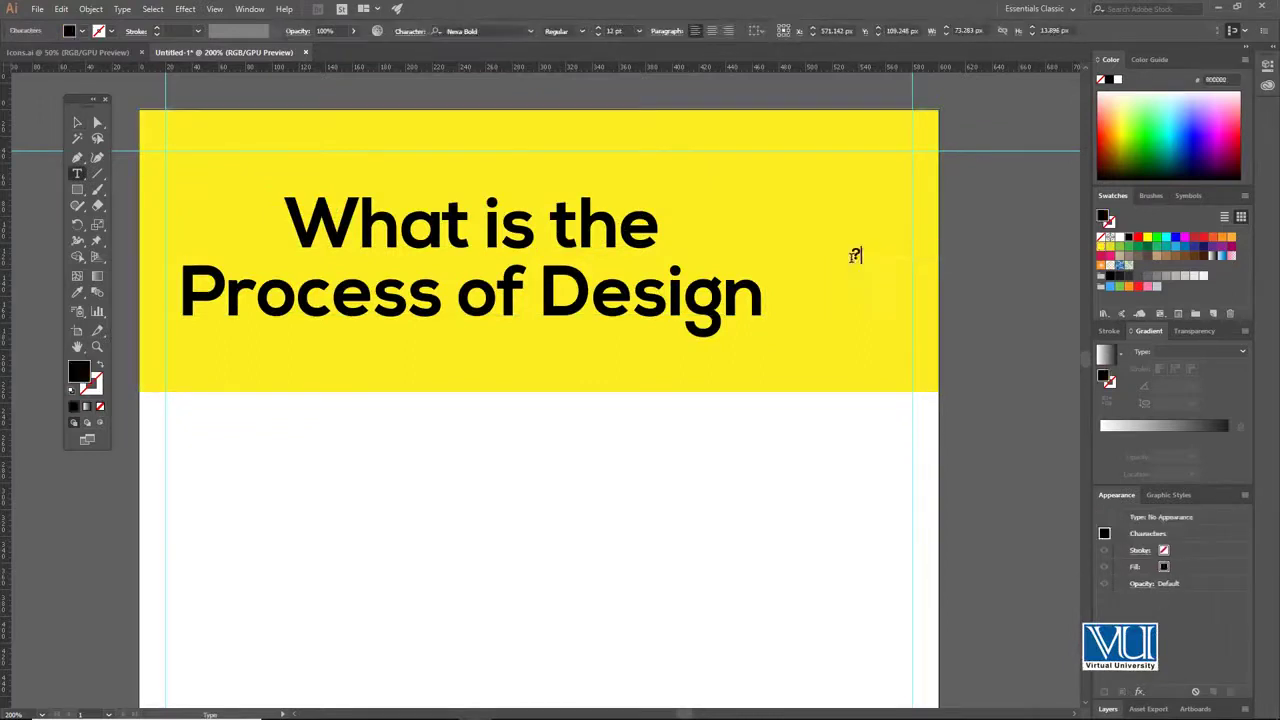
click(79, 123)
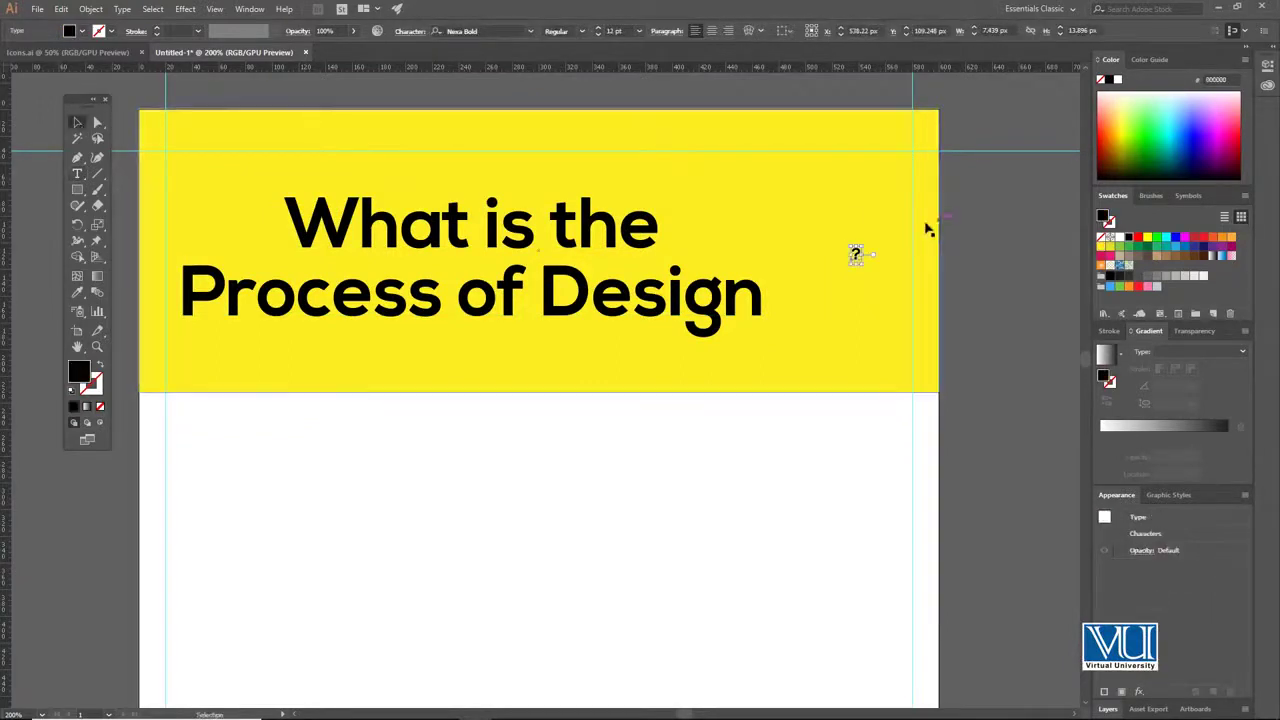
drag(856, 252, 914, 149)
mouse_move(874, 203)
mouse_down()
mouse_move(856, 211)
mouse_move(903, 129)
mouse_move(860, 198)
mouse_up()
shift+click(710, 310)
click(952, 170)
Centre the question mark vertically on the title group, using the title as the key object
click(857, 222)
shift+click(648, 236)
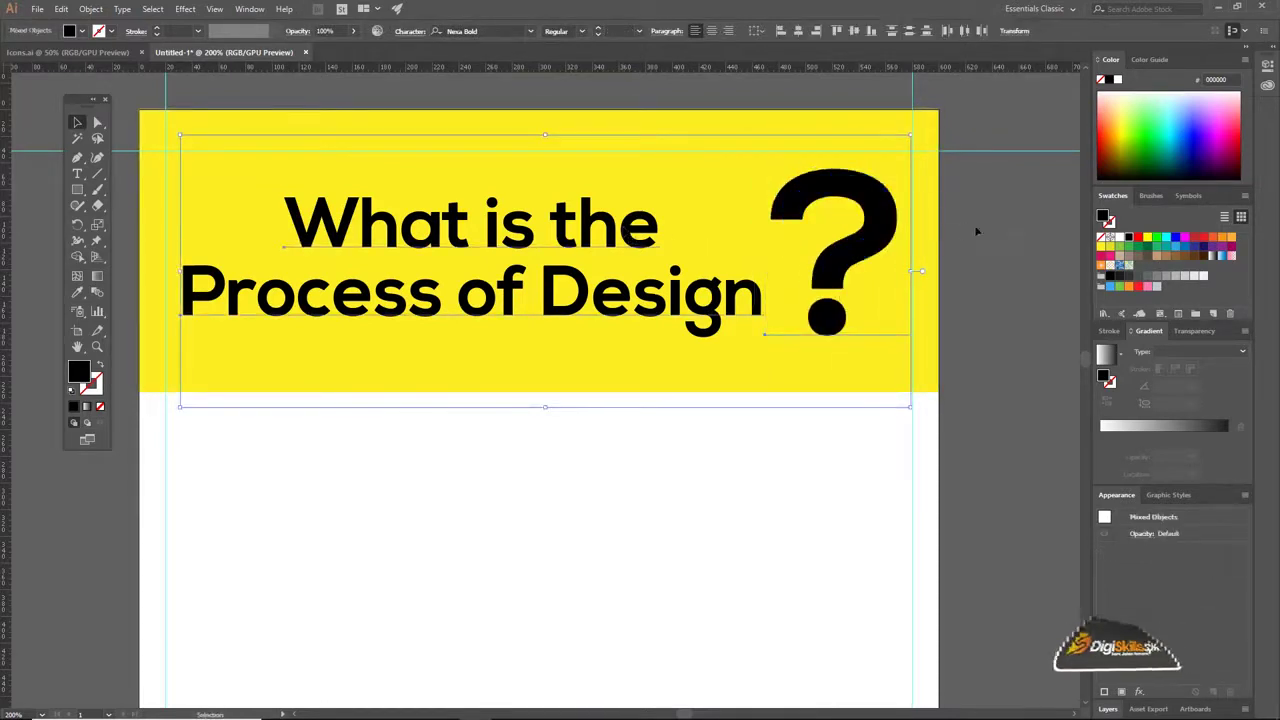
shift+click(565, 235)
shift+click(565, 235)
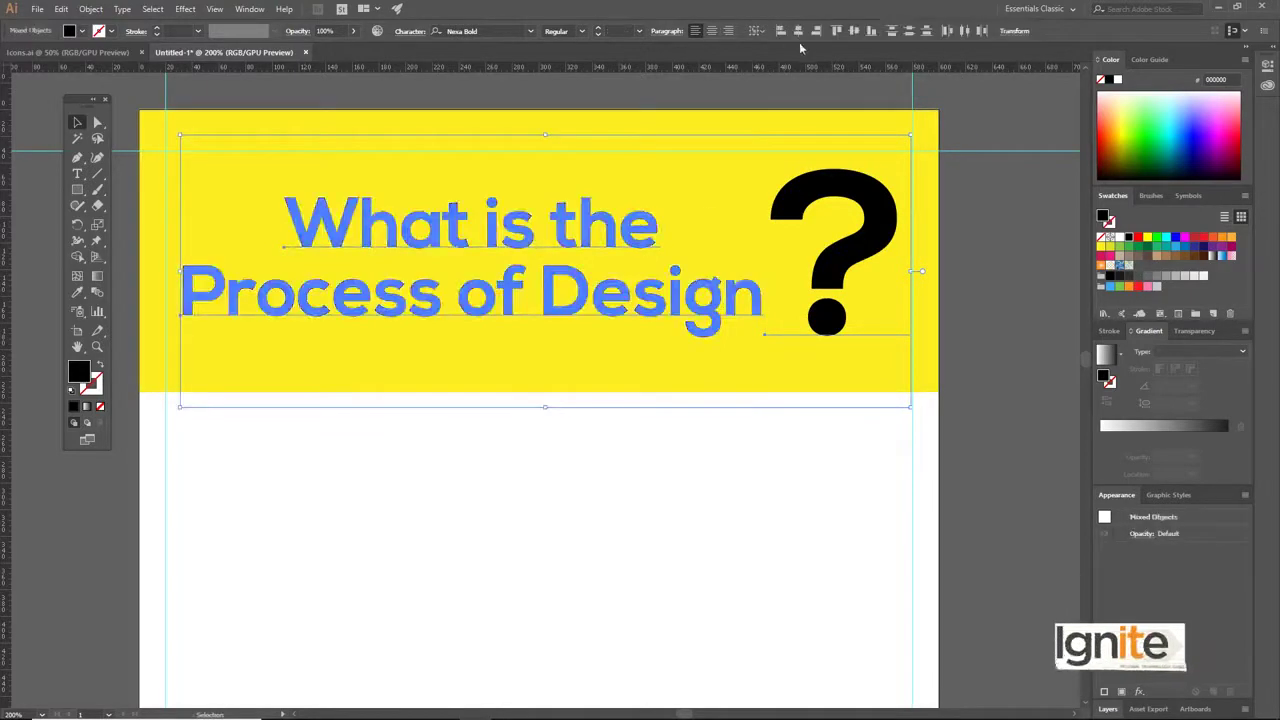
click(854, 32)
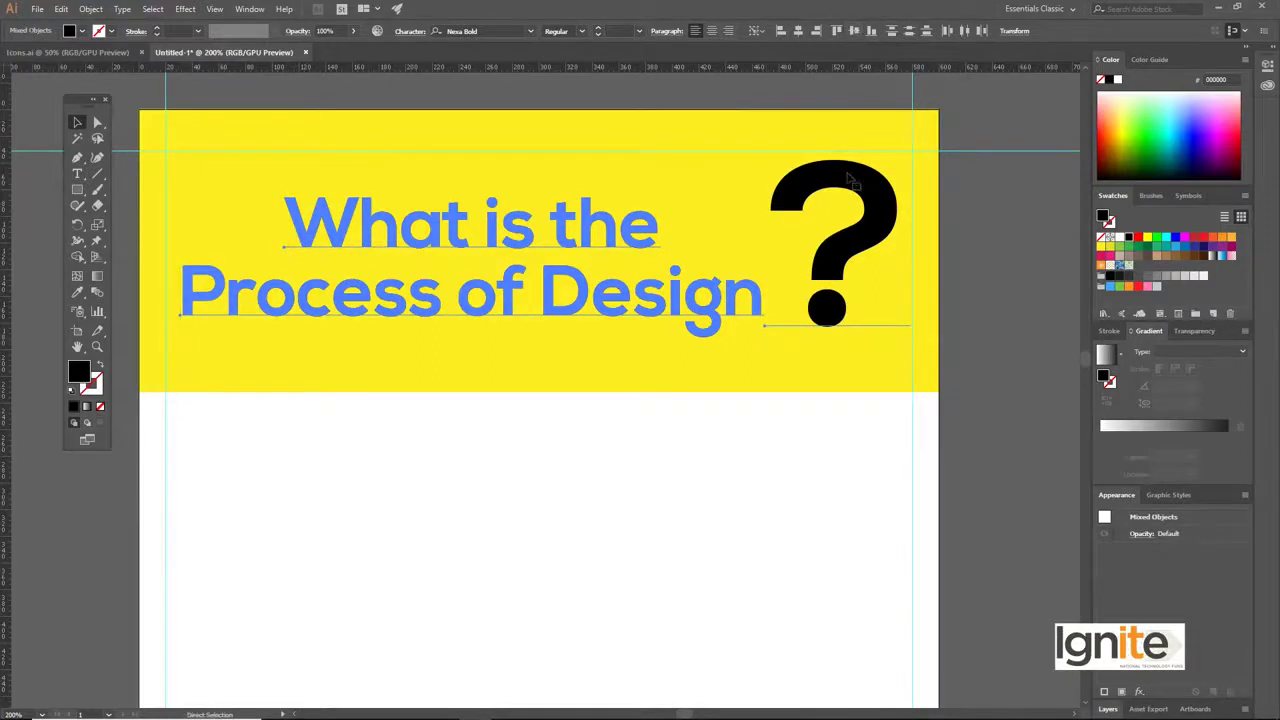
Group the title with the question mark and move the group slightly down and right in the header
key(ctrl+g)
drag(848, 185, 854, 194)
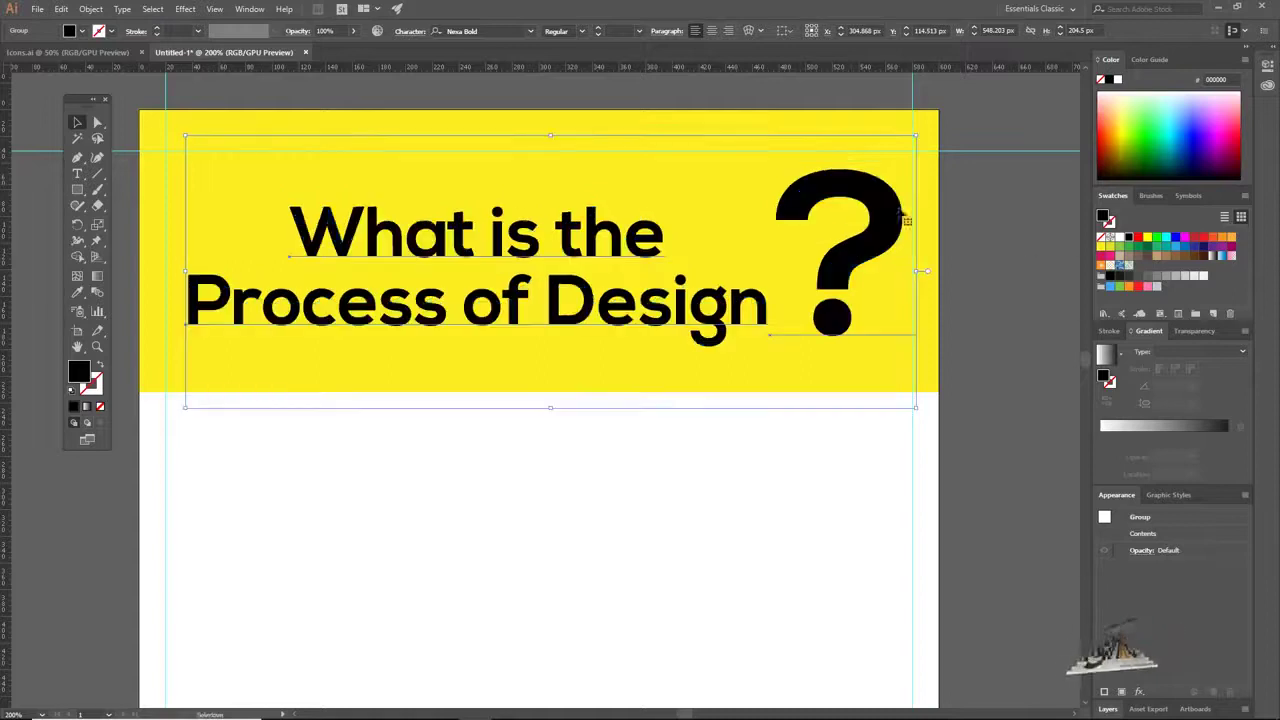
Add a rectangle 600 px wide and about 82 px high directly below the yellow header and fill it black
click(1012, 243)
key(ctrl+minus)
key(ctrl+minus)
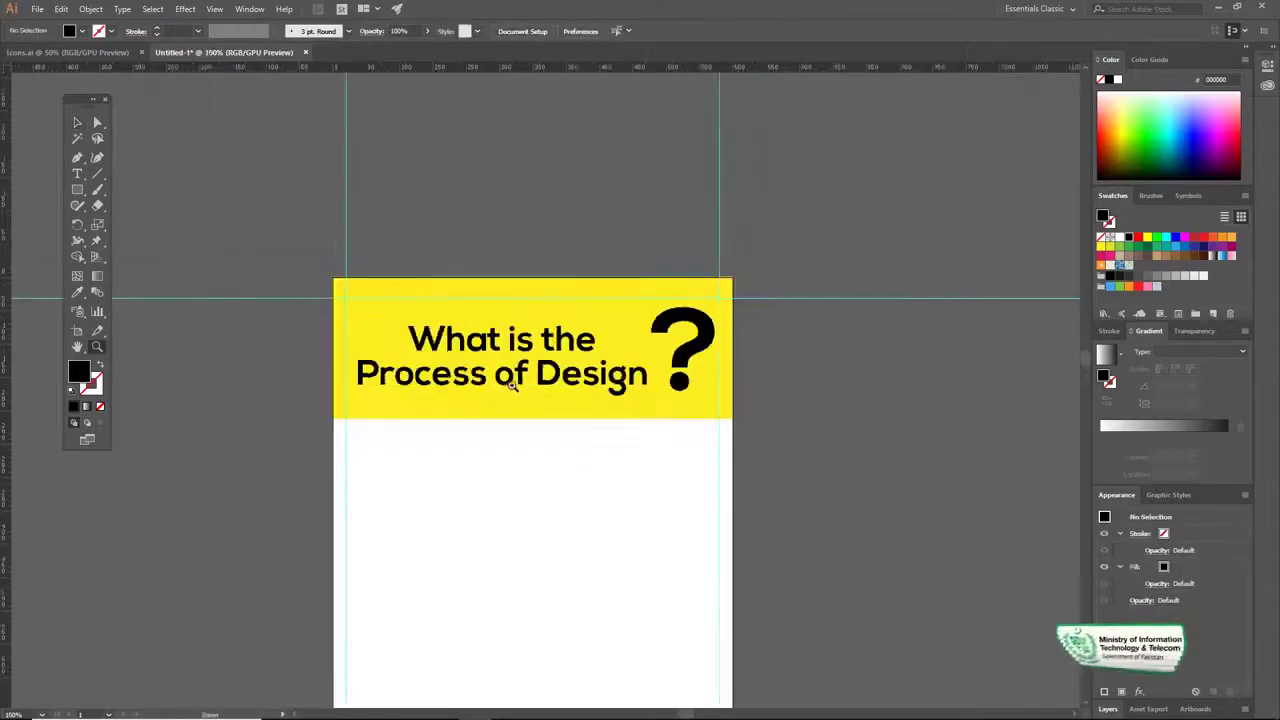
key(ctrl+minus)
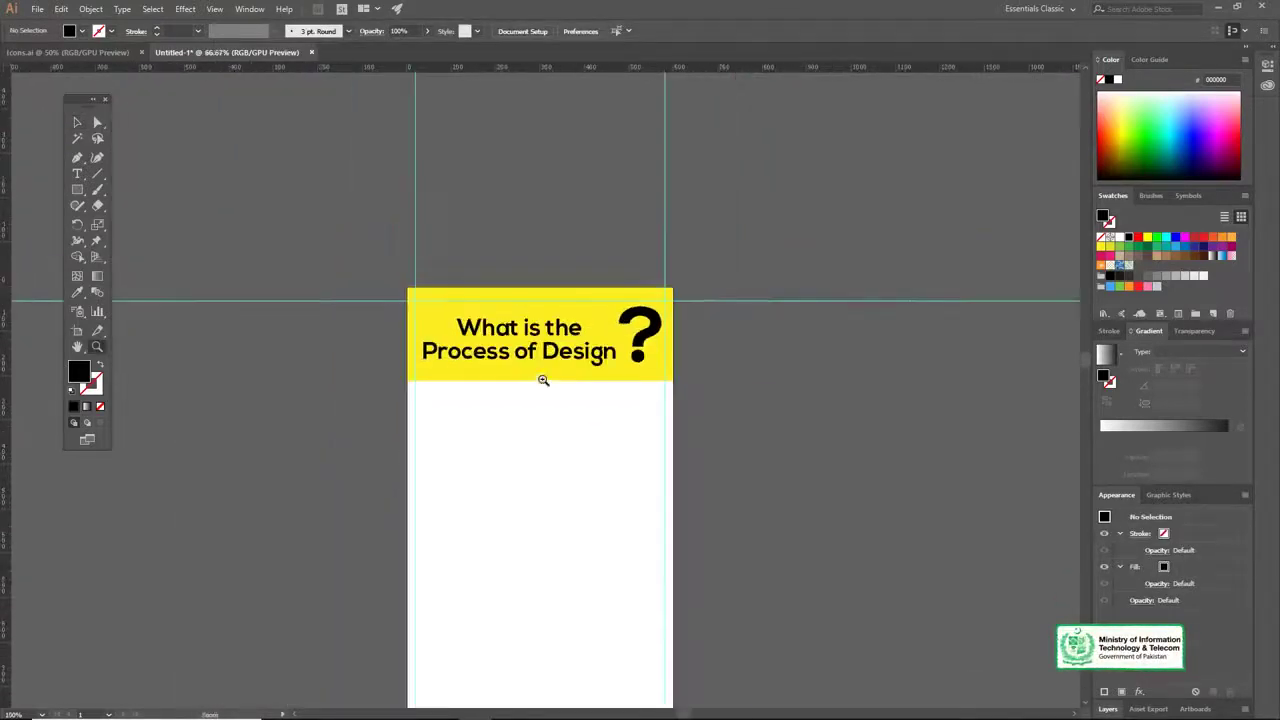
key(ctrl+plus)
key(ctrl+plus)
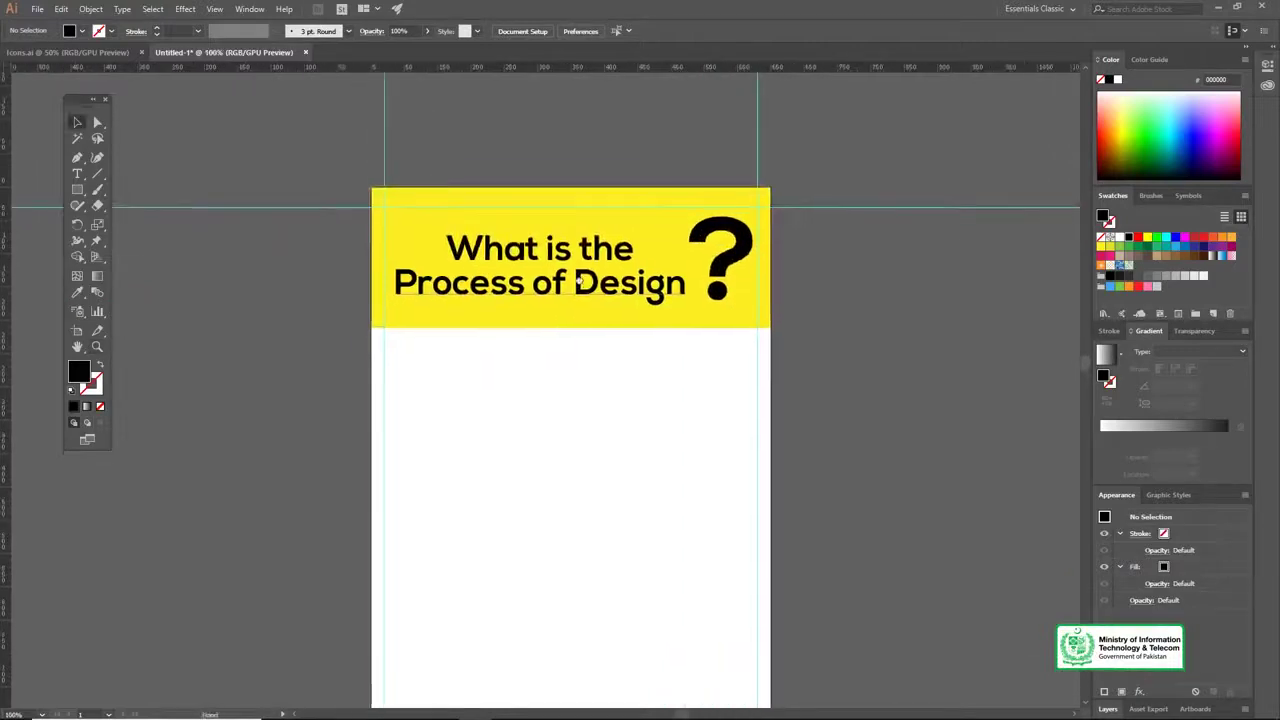
click(553, 334)
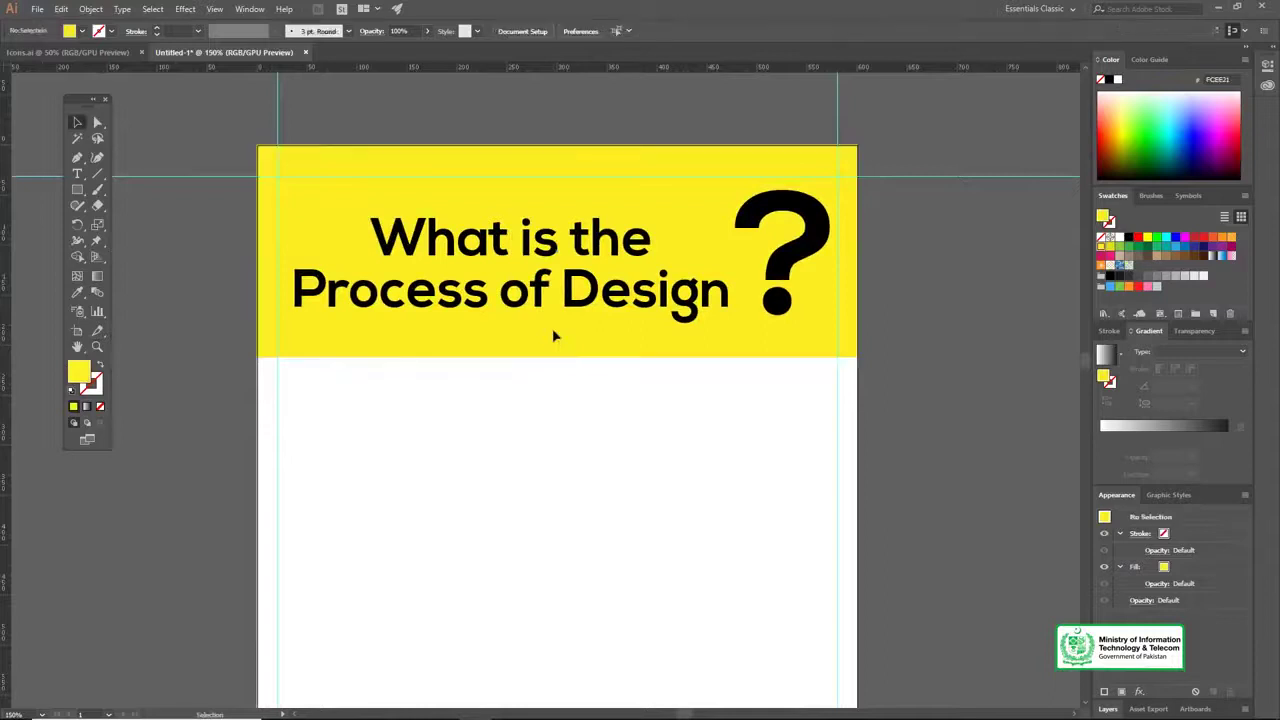
drag(557, 342, 574, 440)
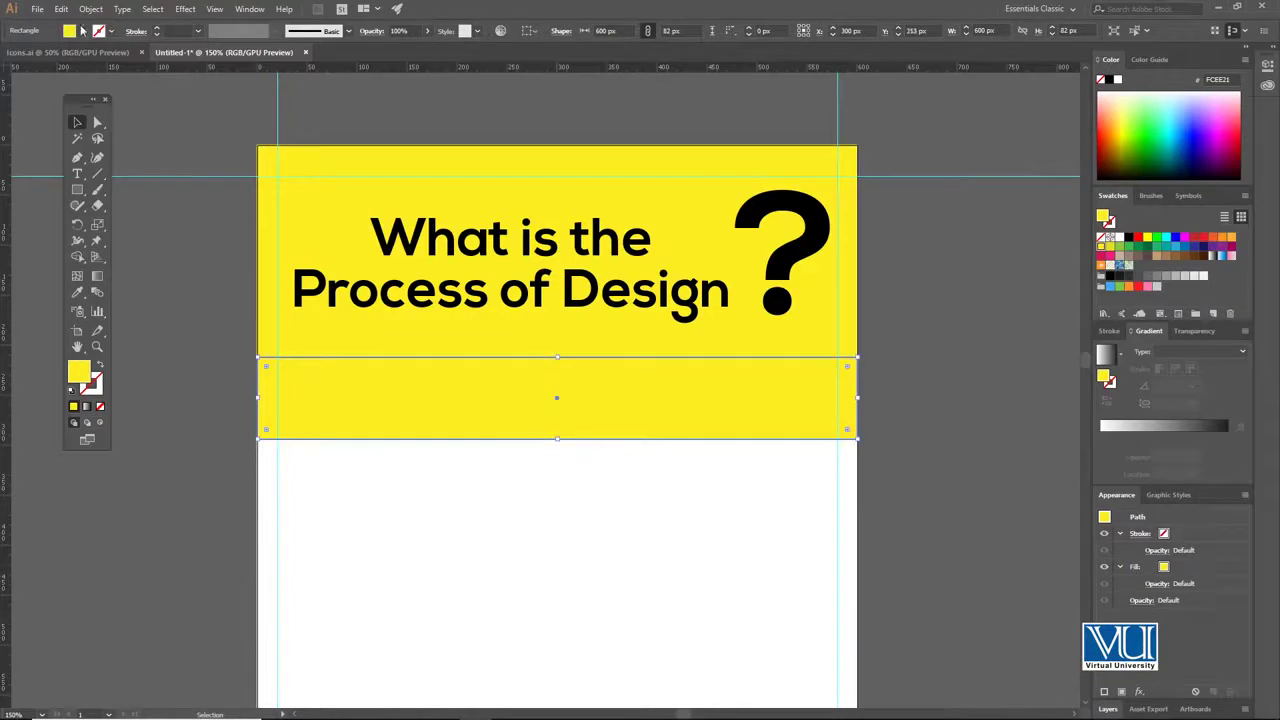
click(83, 31)
click(35, 53)
click(157, 290)
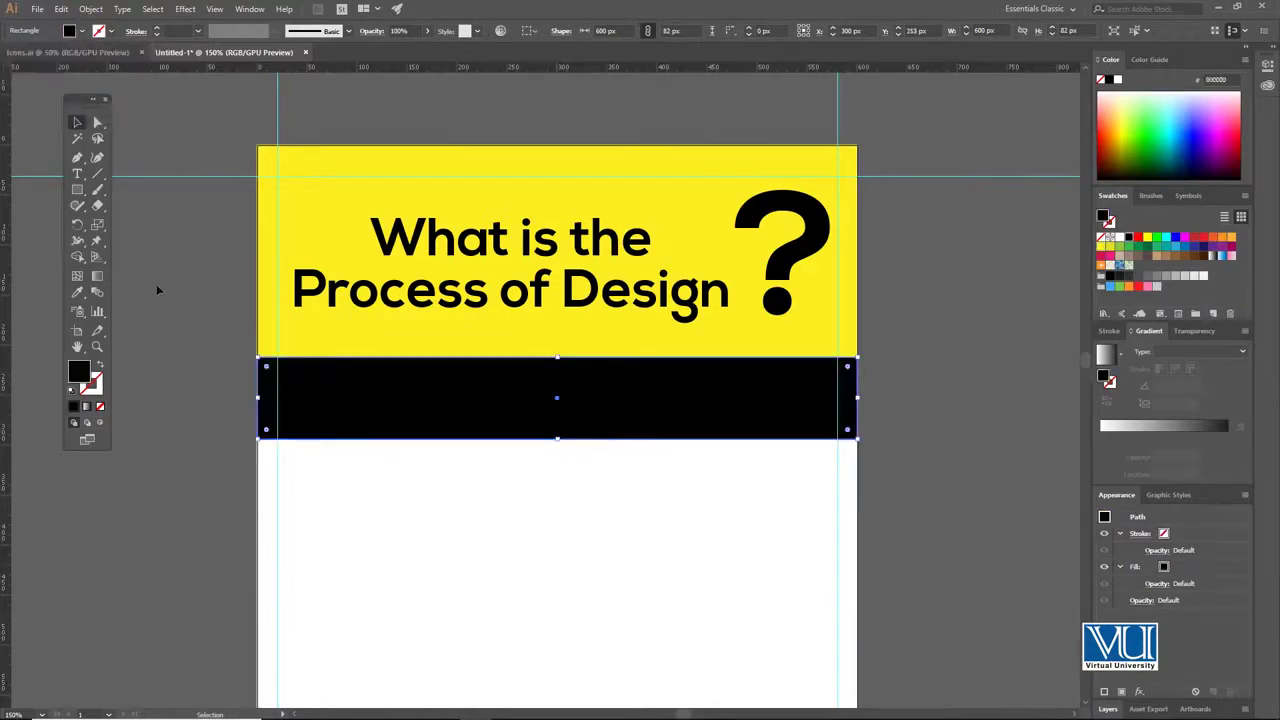
key(ctrl+shift+a)
Add the text "6 Steps Process" with a white fill on the black band
drag(490, 257, 510, 185)
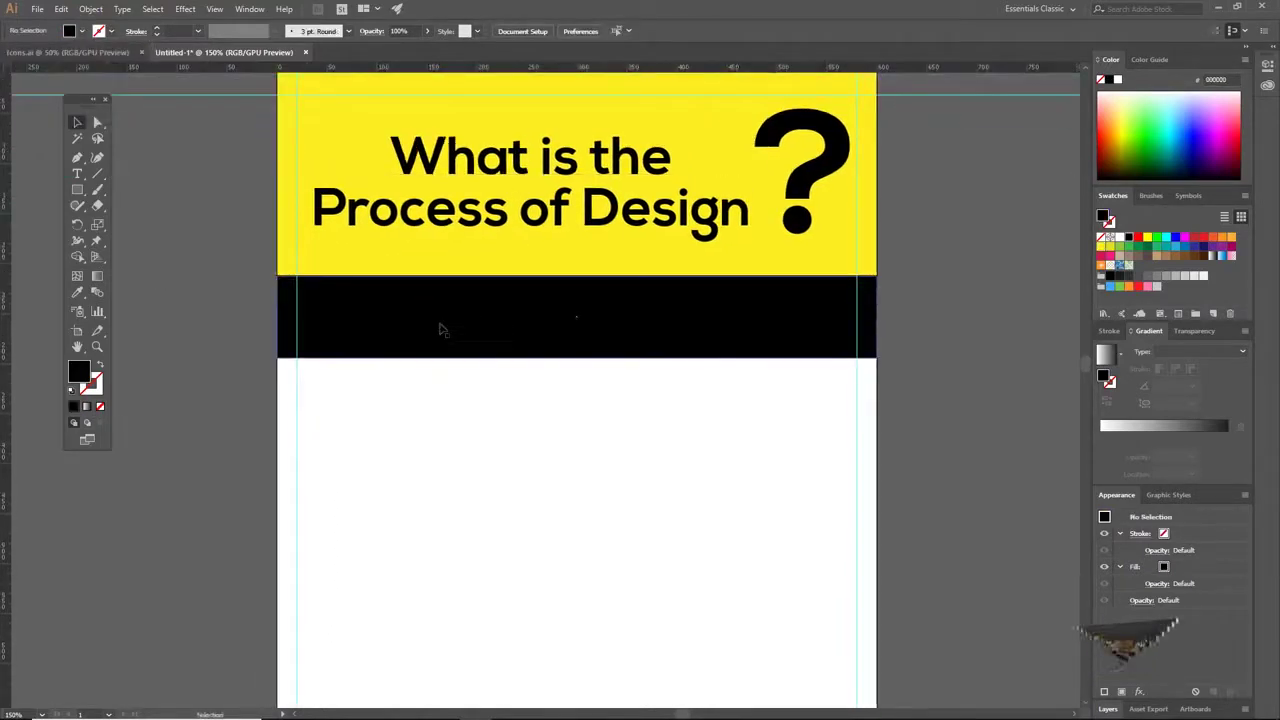
click(82, 33)
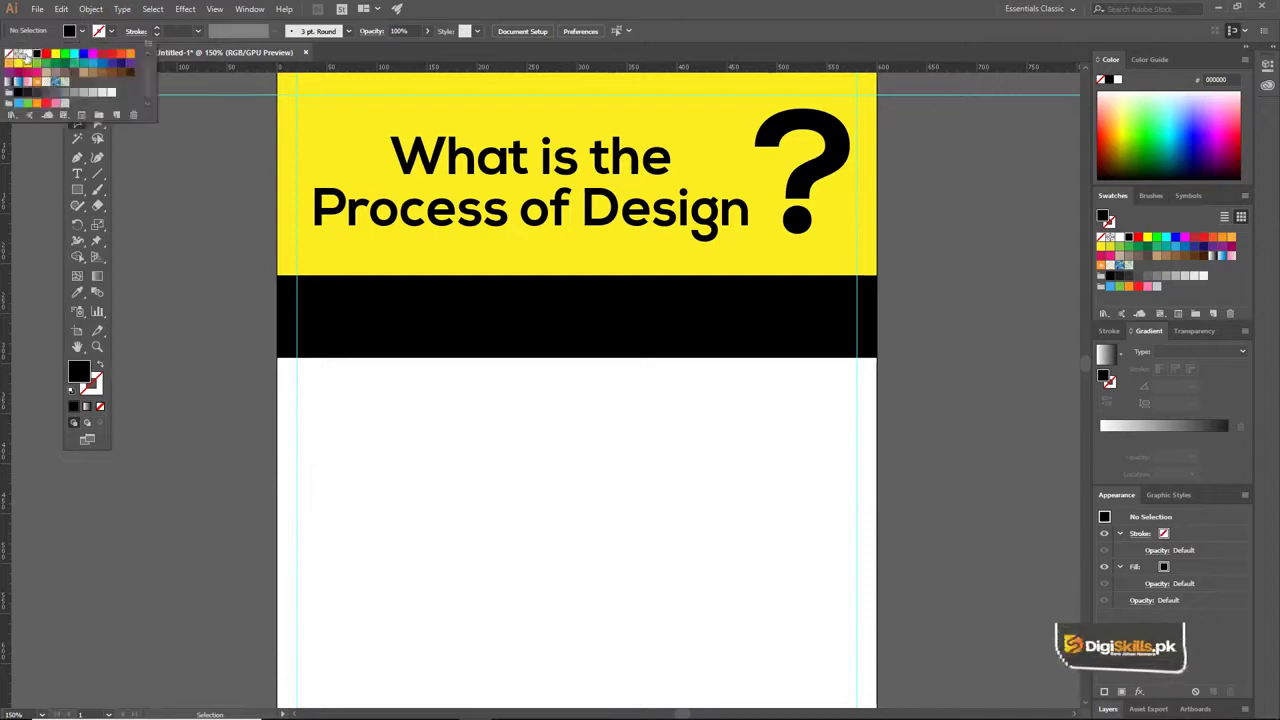
key(t)
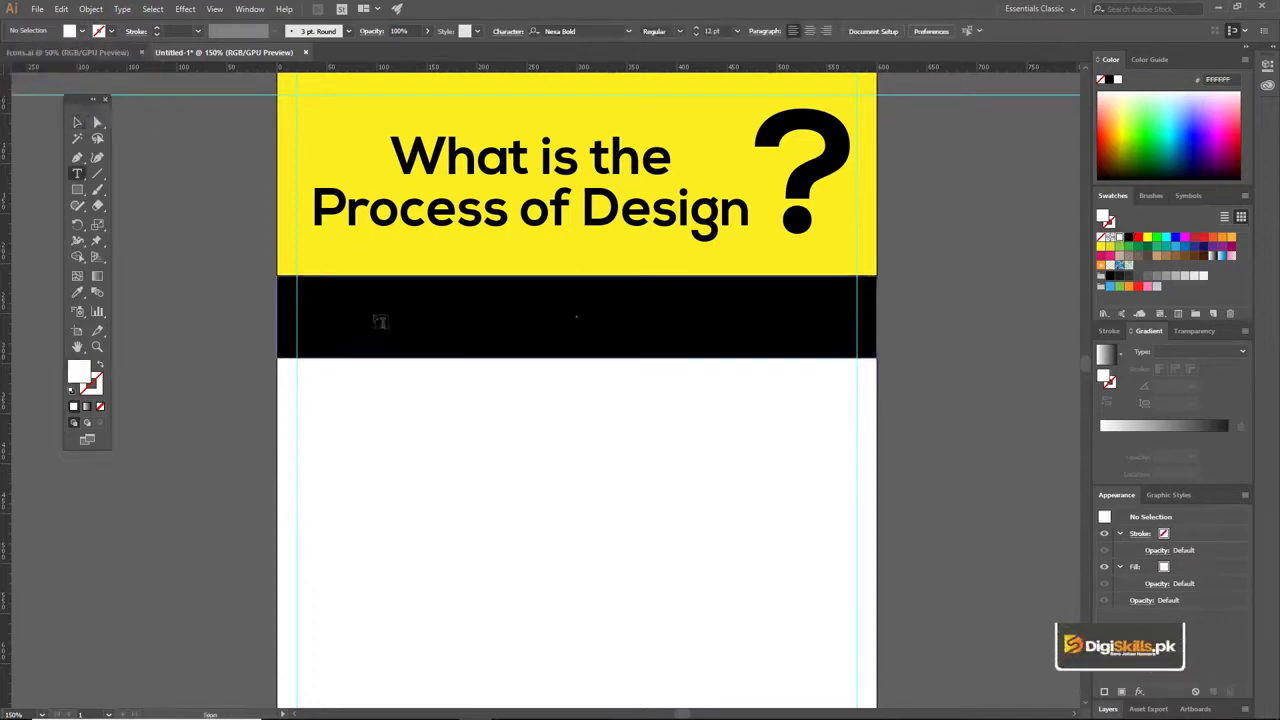
click(385, 311)
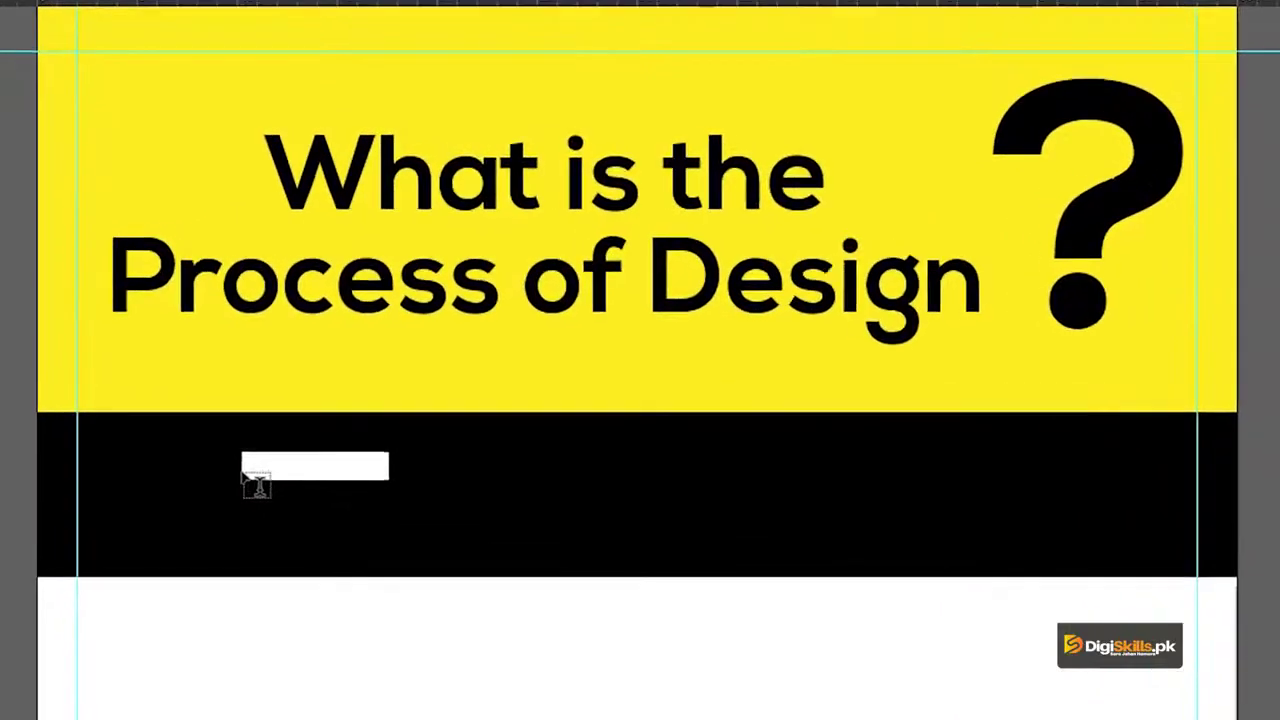
key(BackSpace)
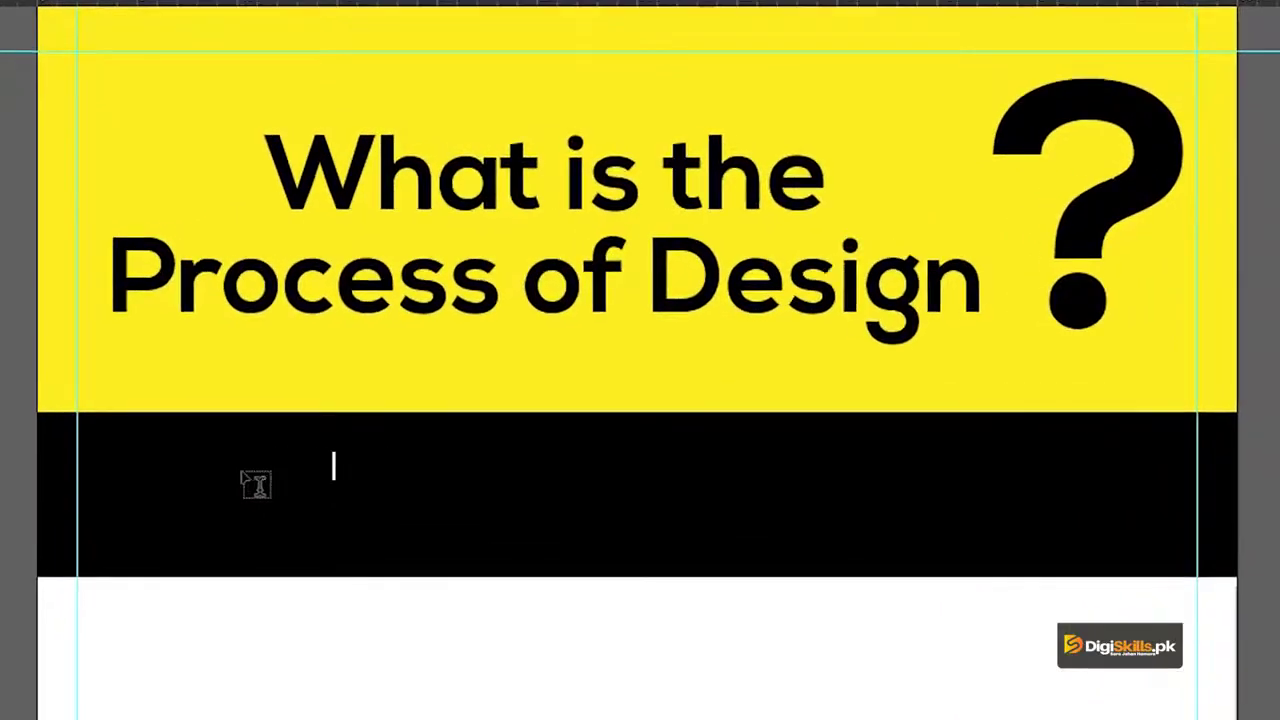
key(Escape)
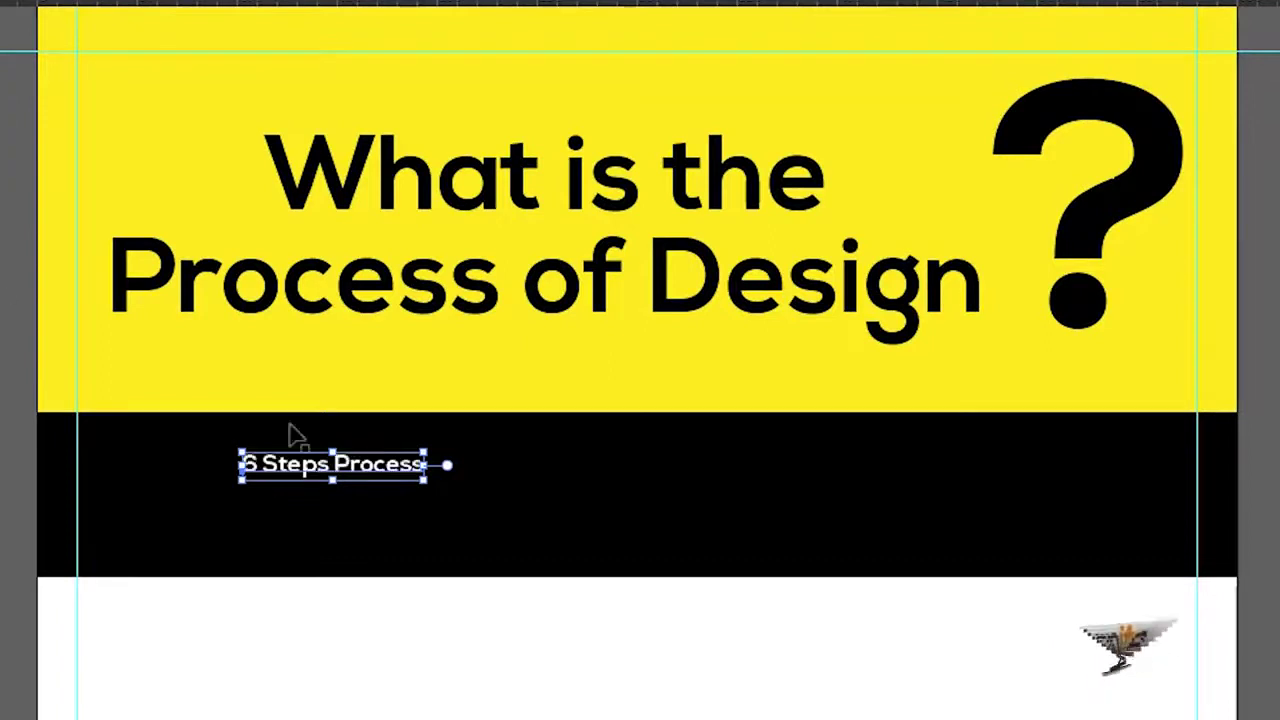
Enlarge the "6 Steps Process" text to fill most of the black band's height and move it near the band's middle
drag(430, 447, 687, 408)
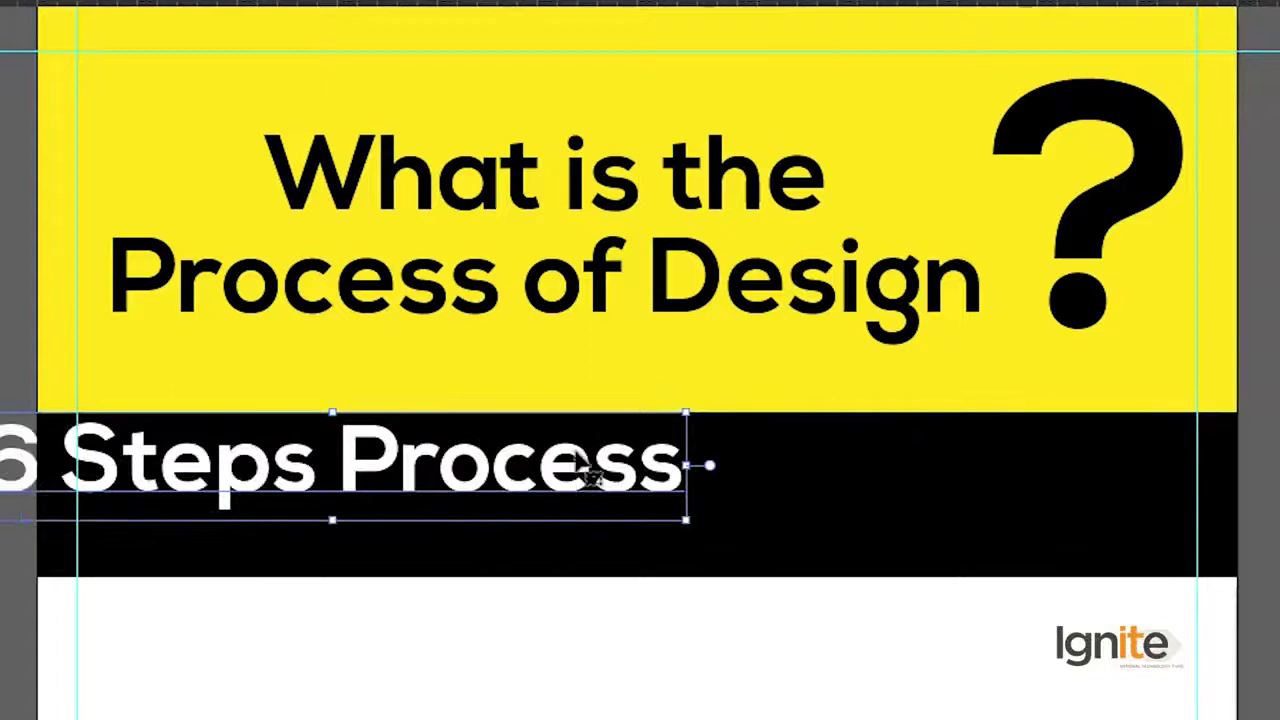
drag(590, 475, 870, 498)
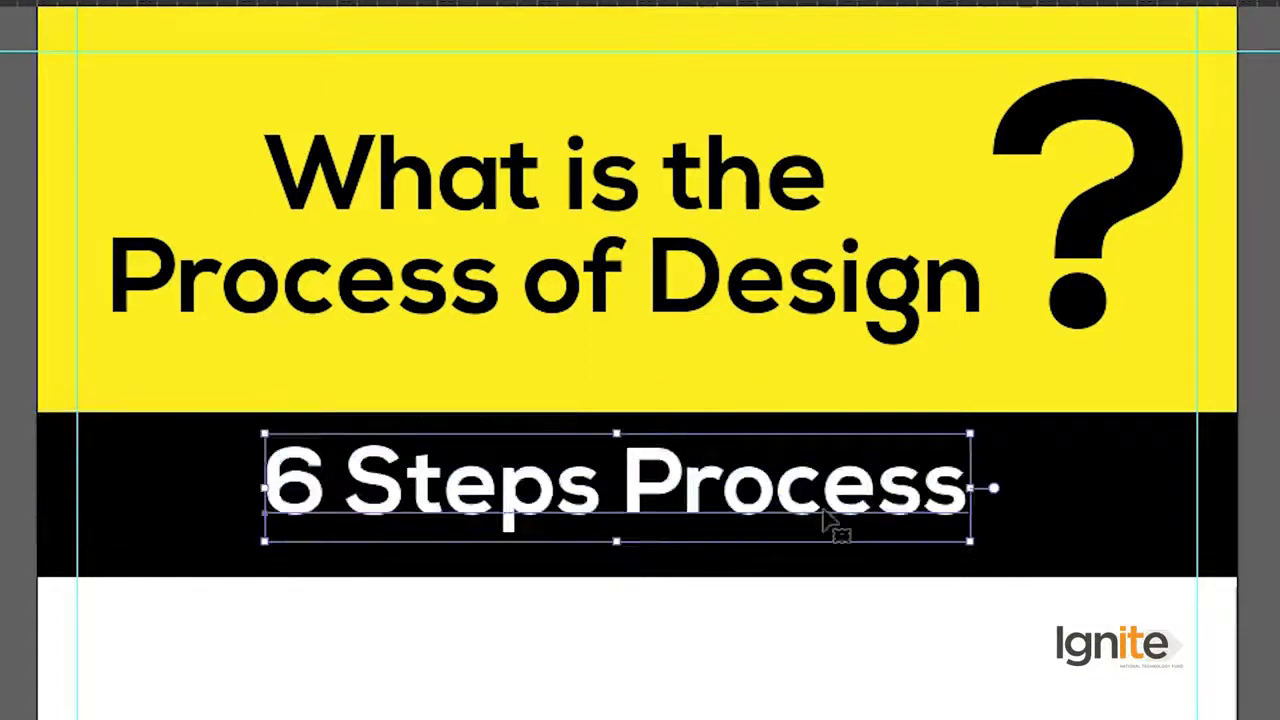
drag(975, 431, 994, 424)
Centre the "6 Steps Process" text horizontally and vertically on the black band
click(1071, 480)
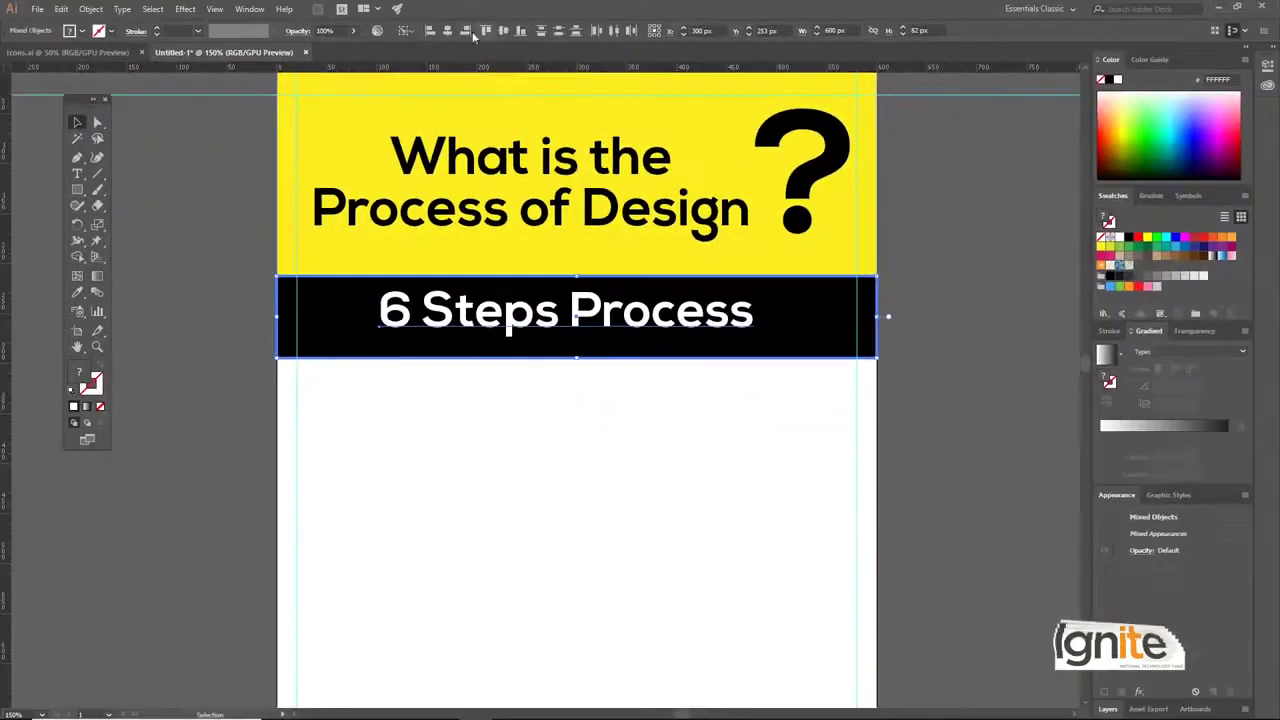
click(448, 31)
click(1048, 238)
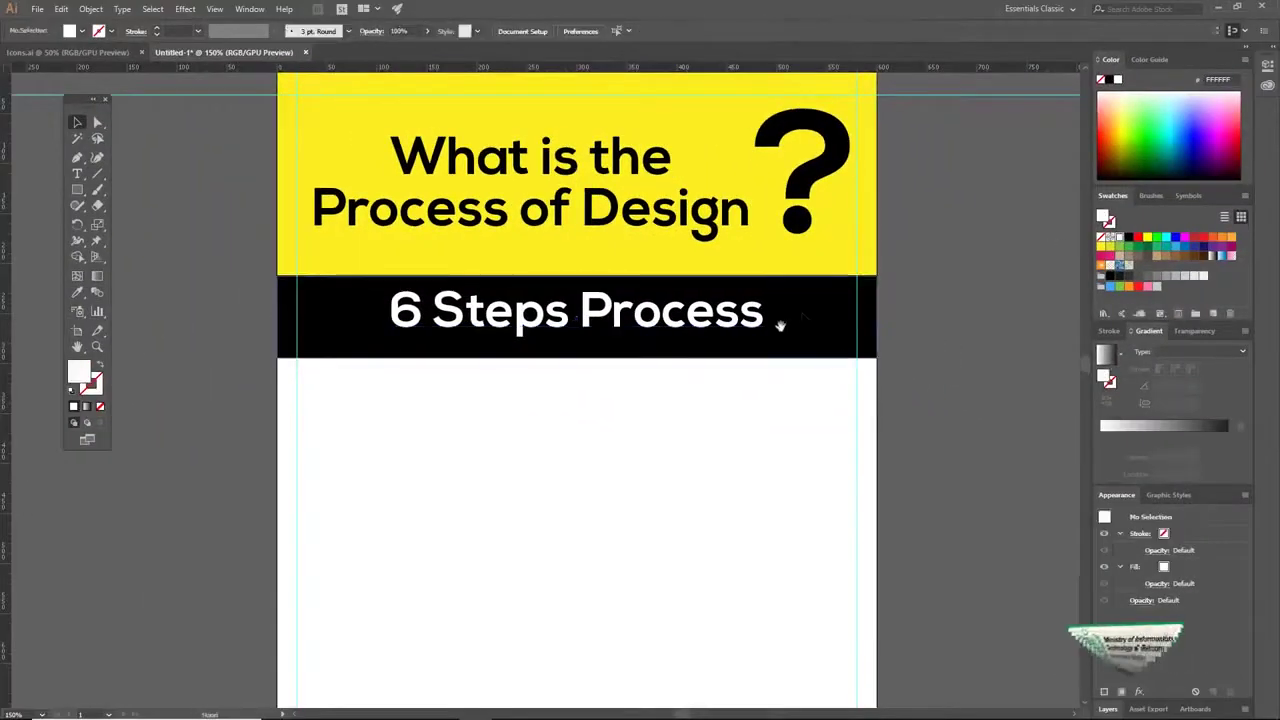
scroll(1048, 238, down, 1)
click(788, 297)
click(933, 267)
click(777, 296)
shift+click(829, 283)
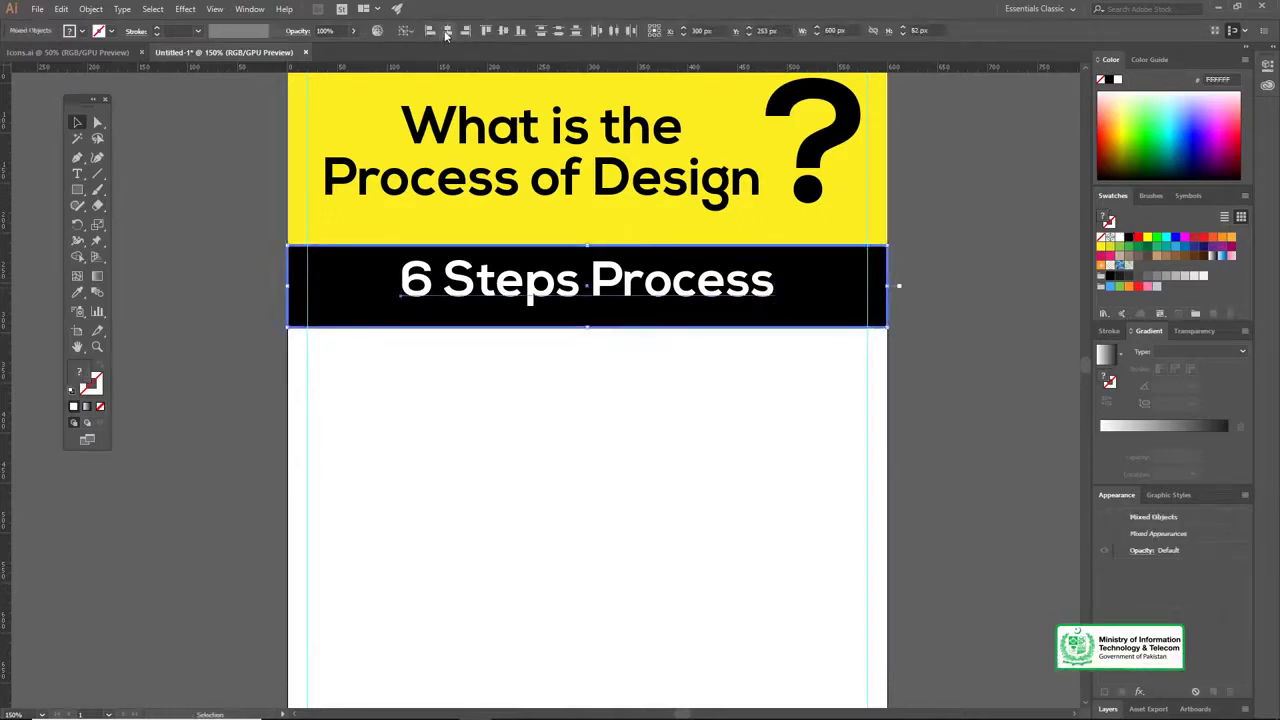
click(503, 32)
key(ctrl+shift+a)
Copy the column of six yellow circle icons from Icons.ai and paste it into the infographic document
key(z)
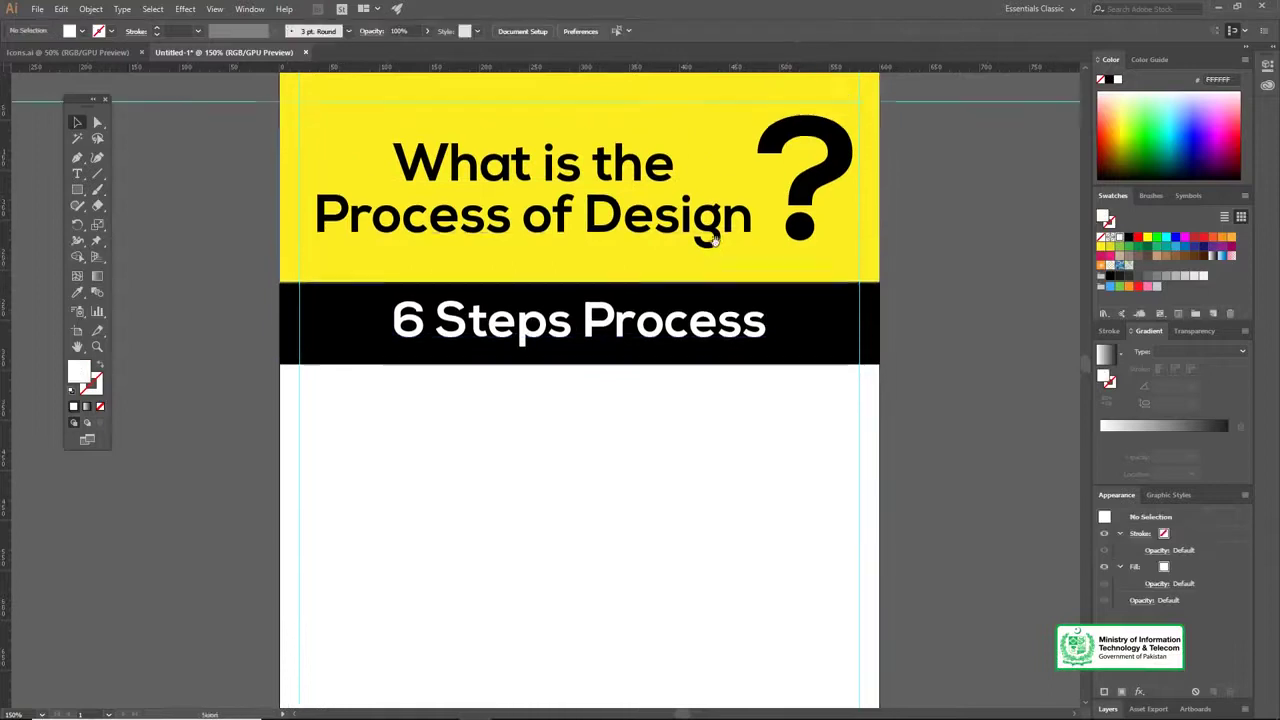
alt+click(558, 442)
scroll(595, 379, down, 2)
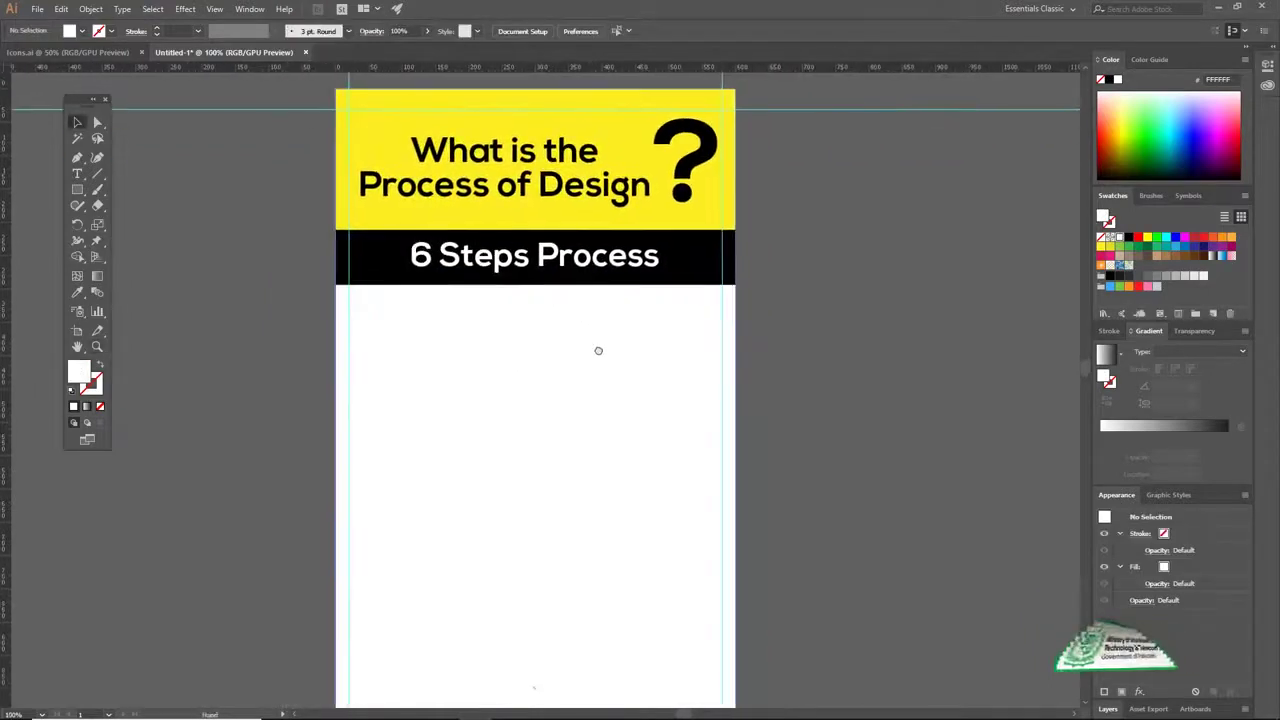
alt+click(583, 372)
key(v)
scroll(590, 320, down, 4)
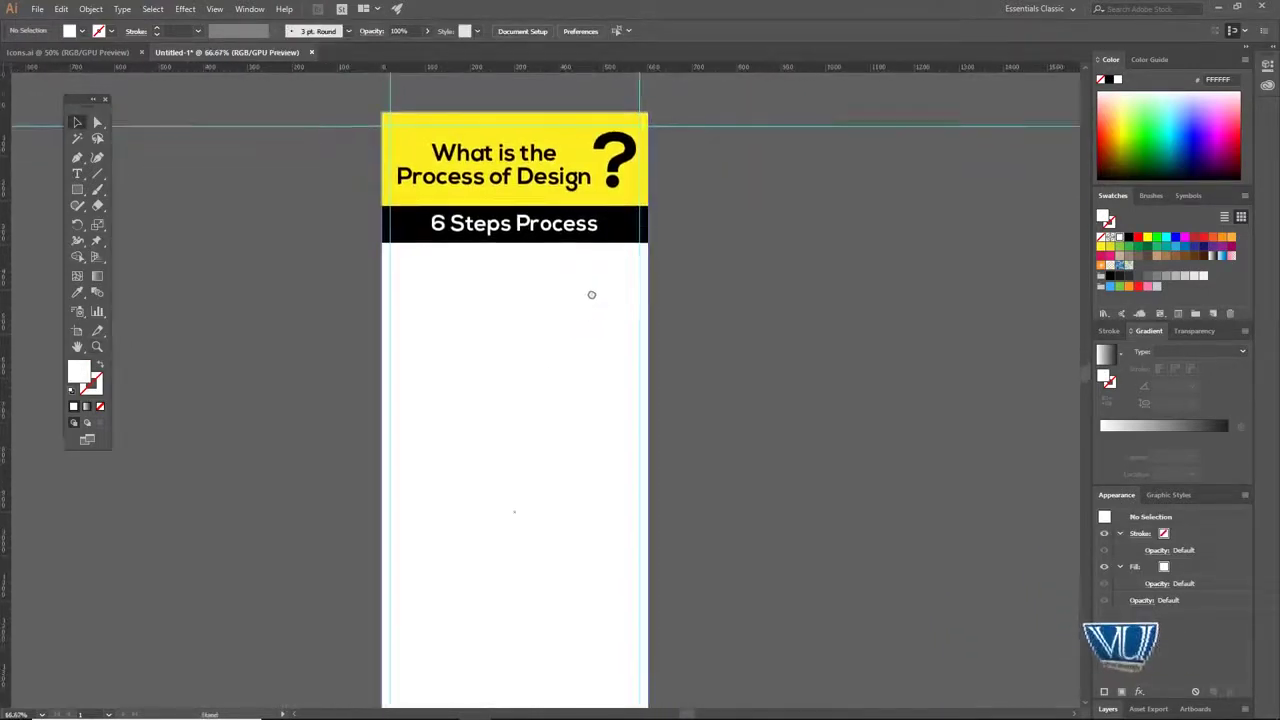
key(z)
alt+click(531, 388)
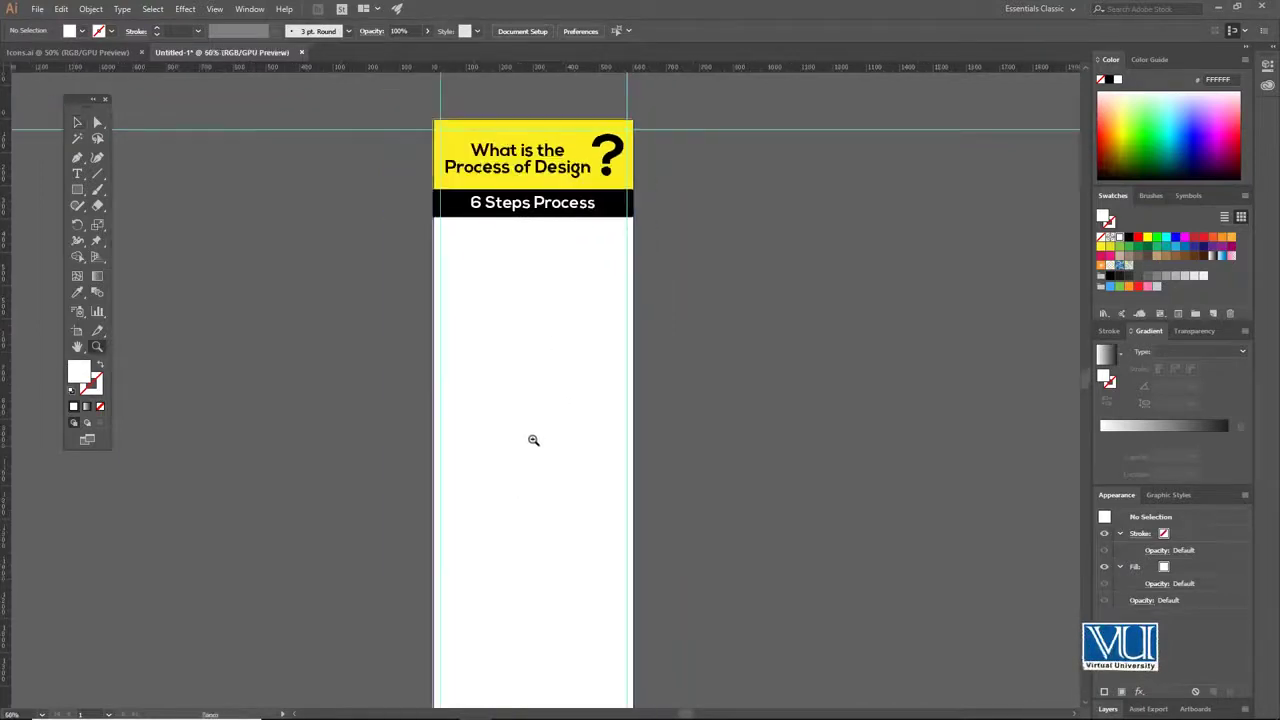
drag(540, 380, 541, 346)
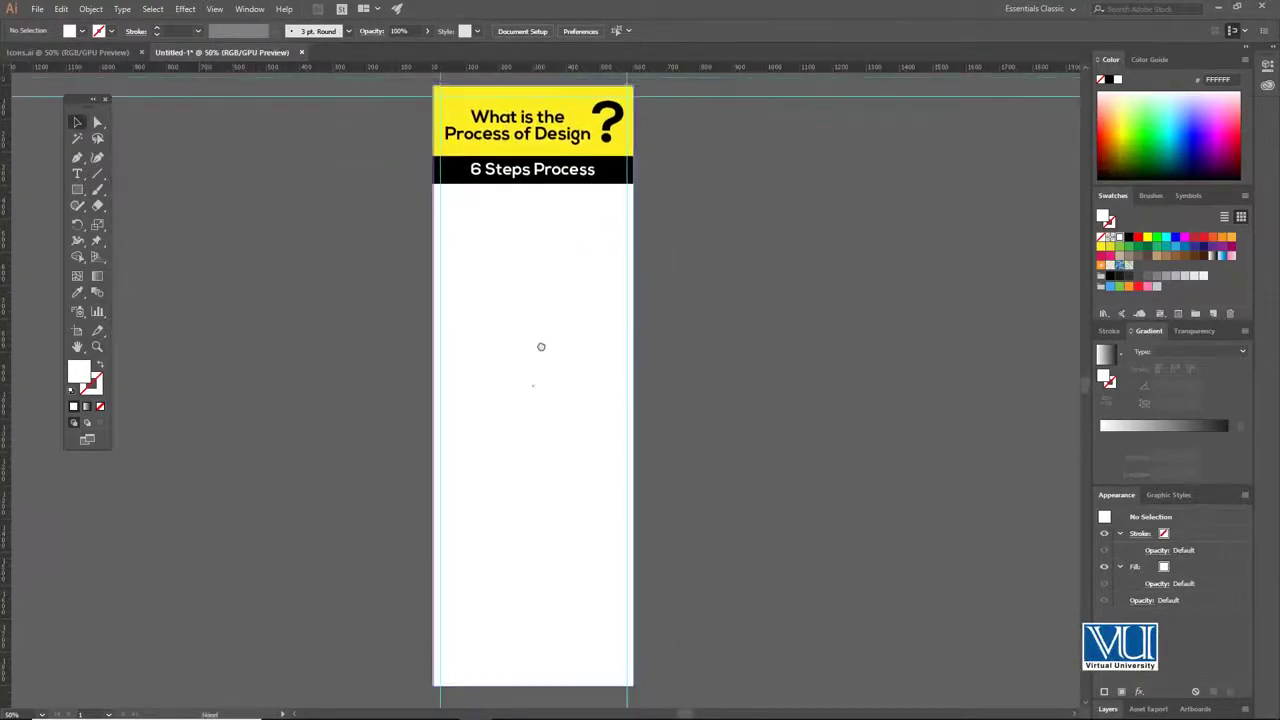
click(101, 53)
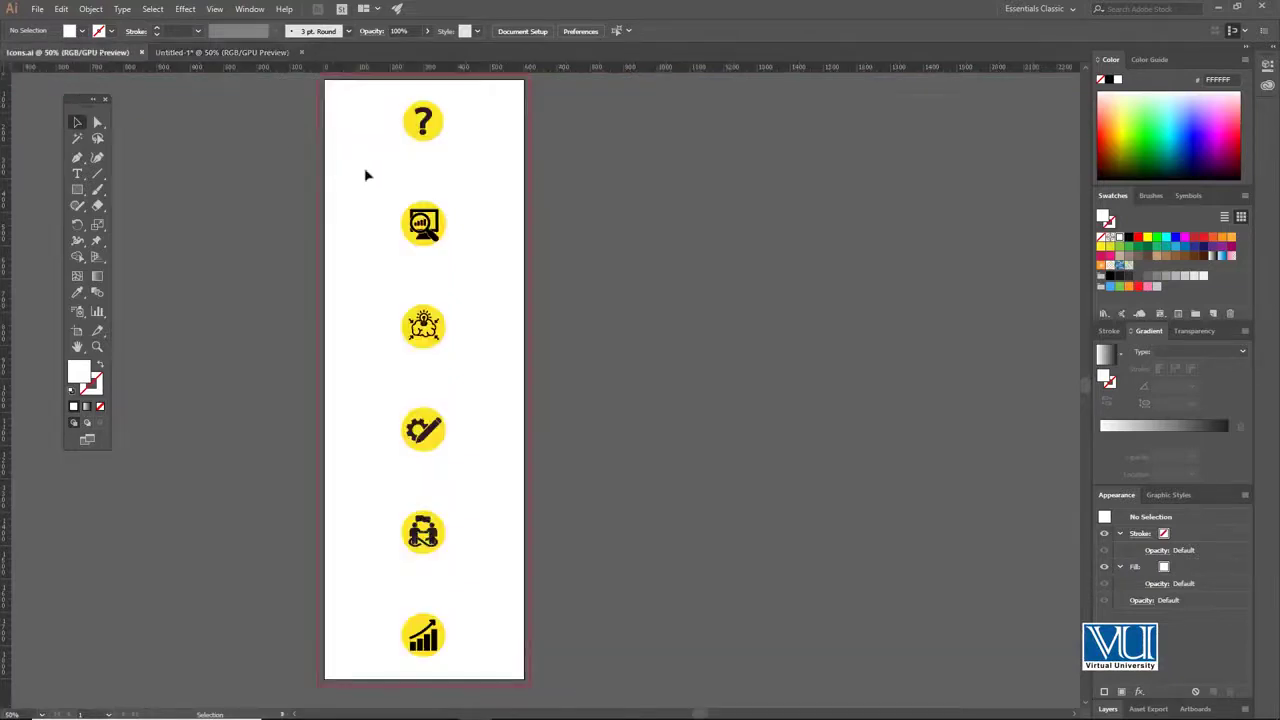
click(449, 609)
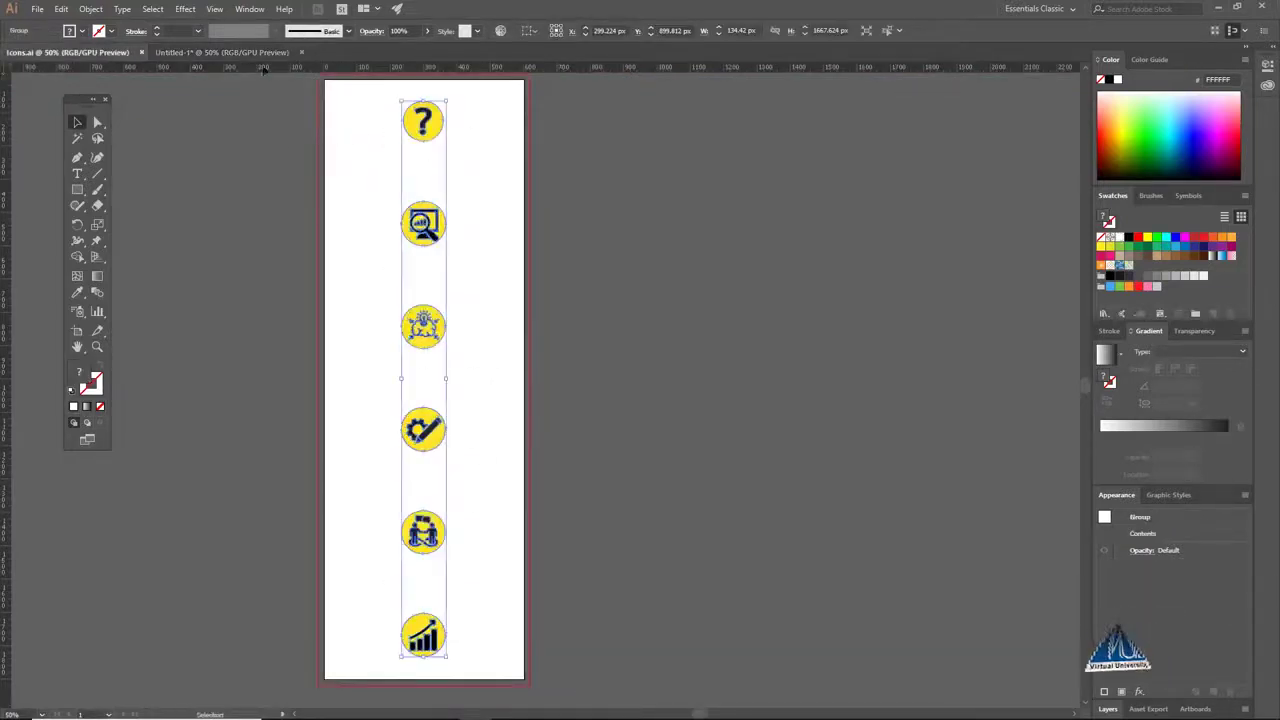
click(222, 52)
key(ctrl+v)
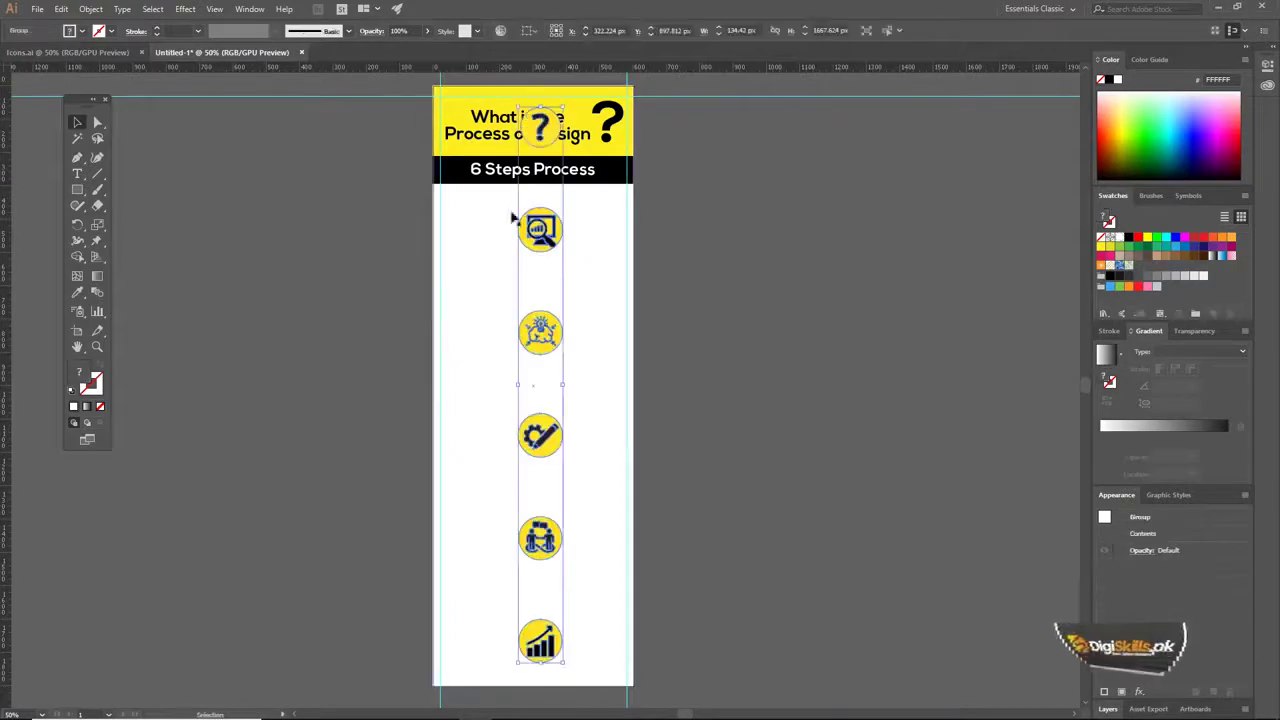
Move the pasted icon column off the artboard to its left and scale it down
drag(531, 220, 312, 216)
drag(346, 104, 280, 186)
click(354, 186)
click(497, 251)
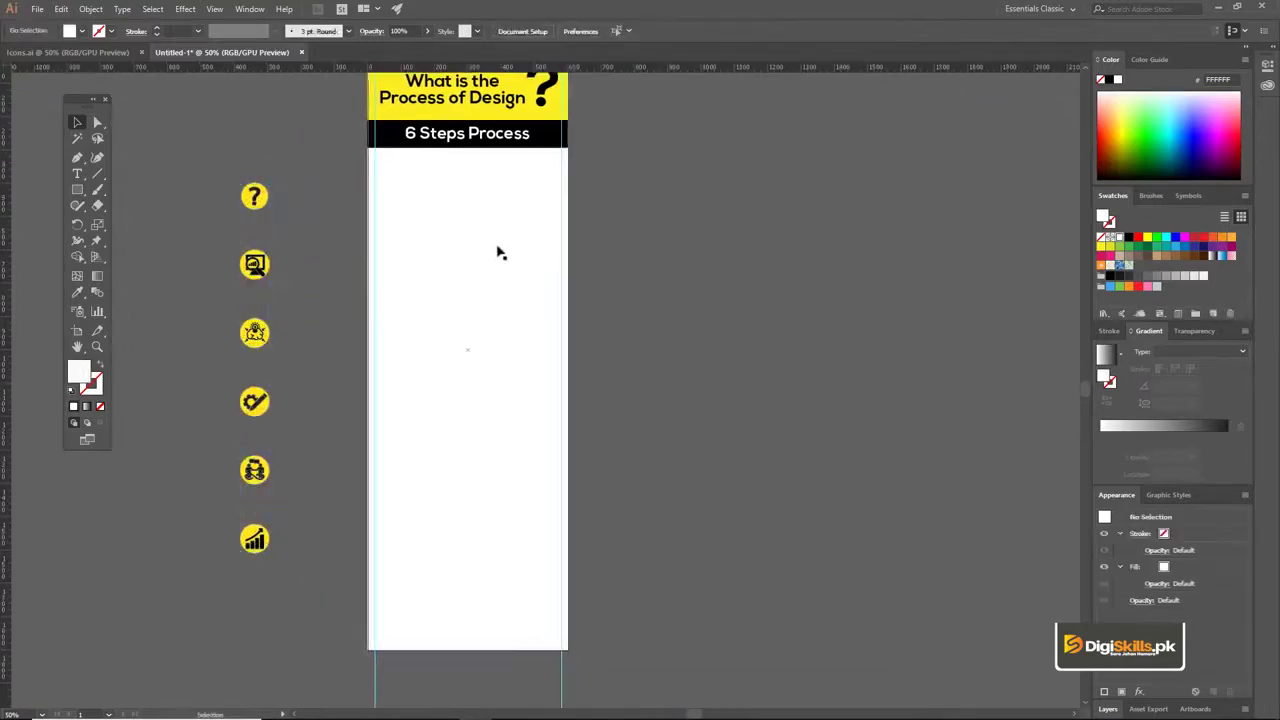
Add two vertical guides inside the page margins, at 68 px and 528 px
key(ctrl+1)
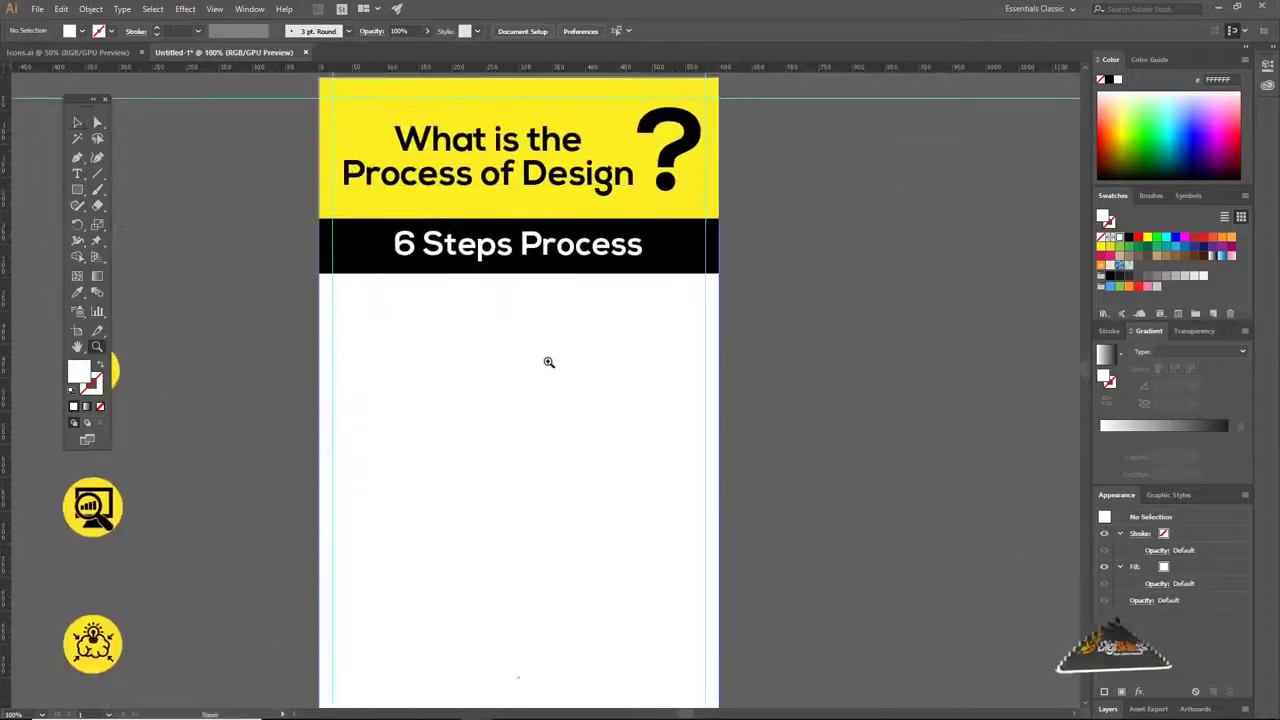
click(546, 361)
drag(546, 363, 531, 302)
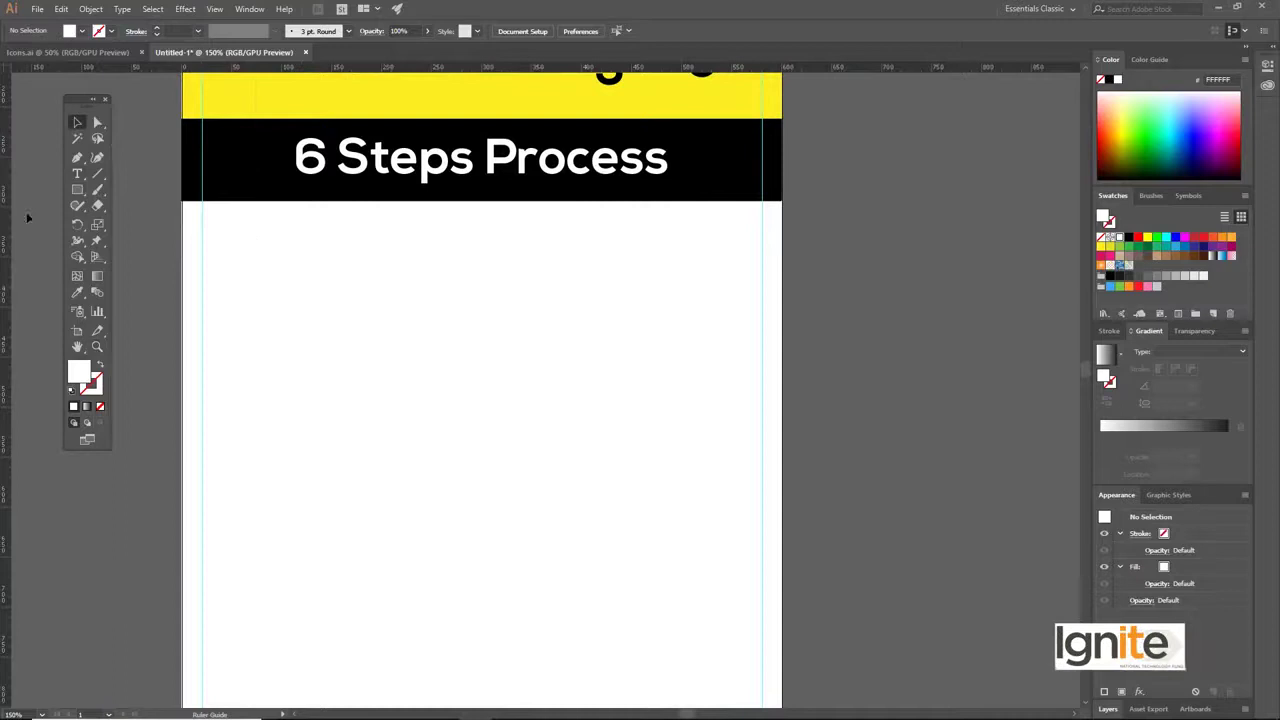
drag(251, 237, 251, 237)
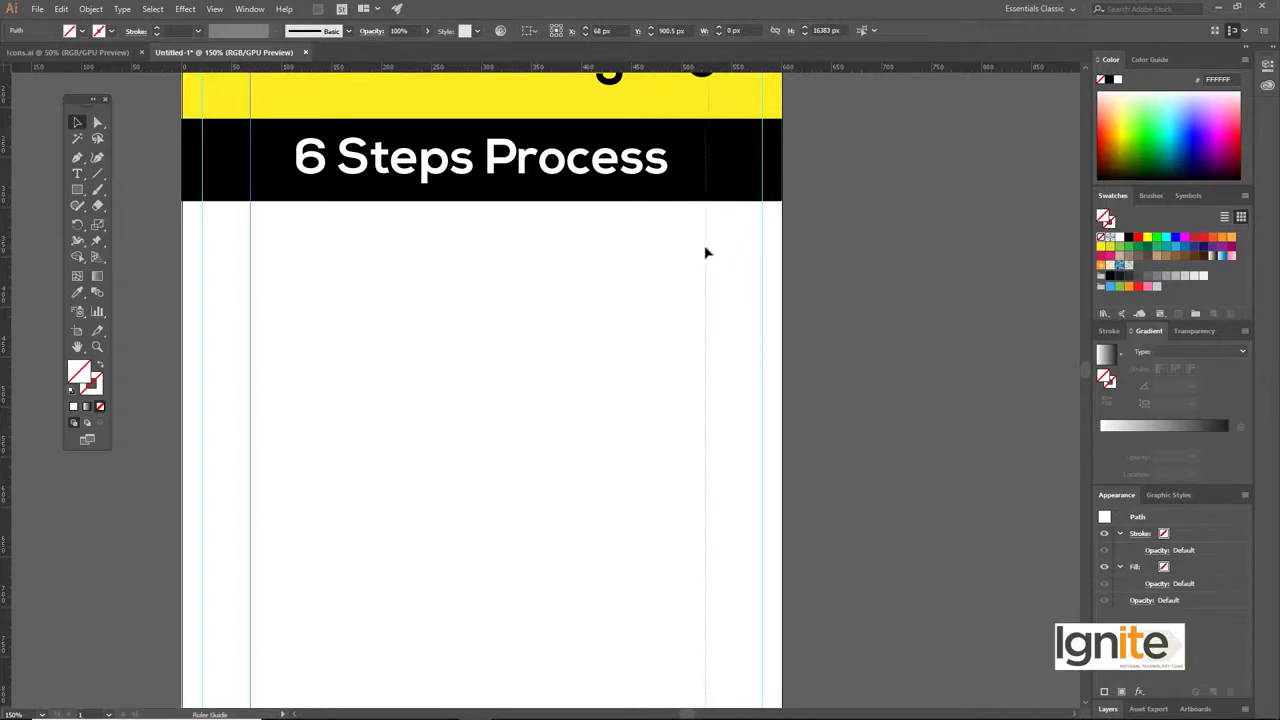
drag(706, 252, 711, 252)
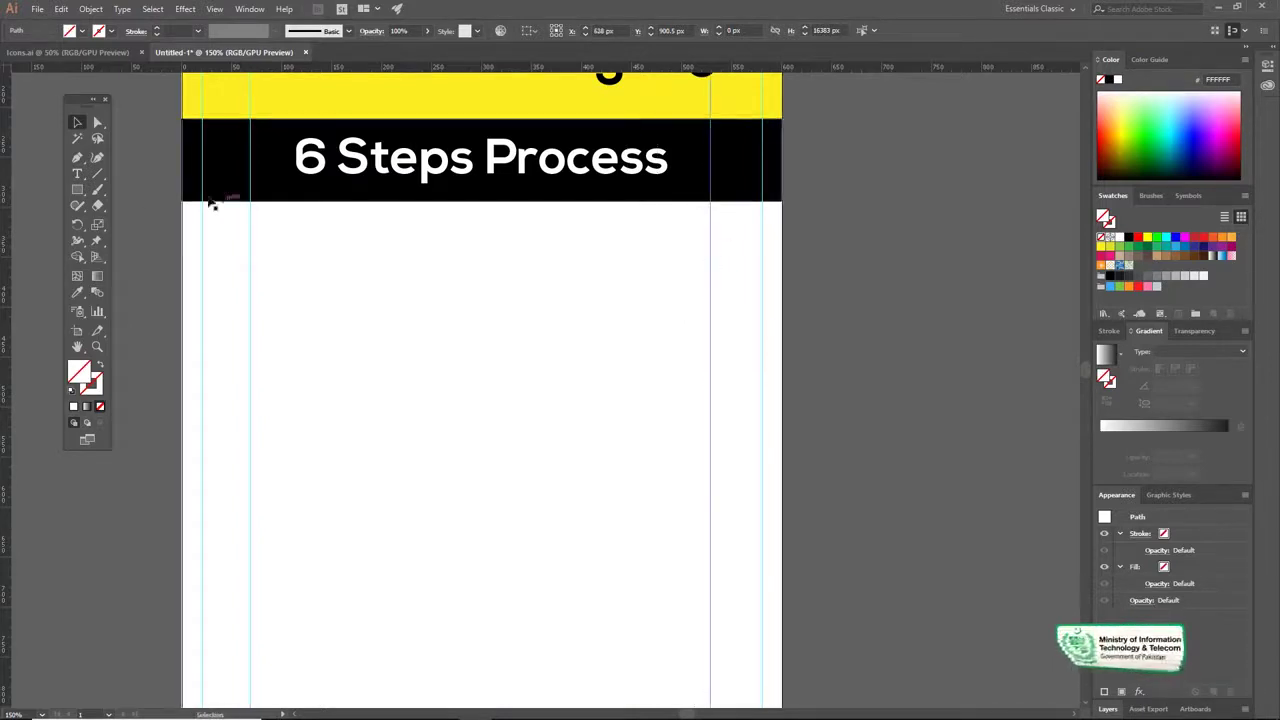
Draw a 460 × 170 px rectangle between the inner guides below the black band and fill it red
drag(250, 272, 708, 444)
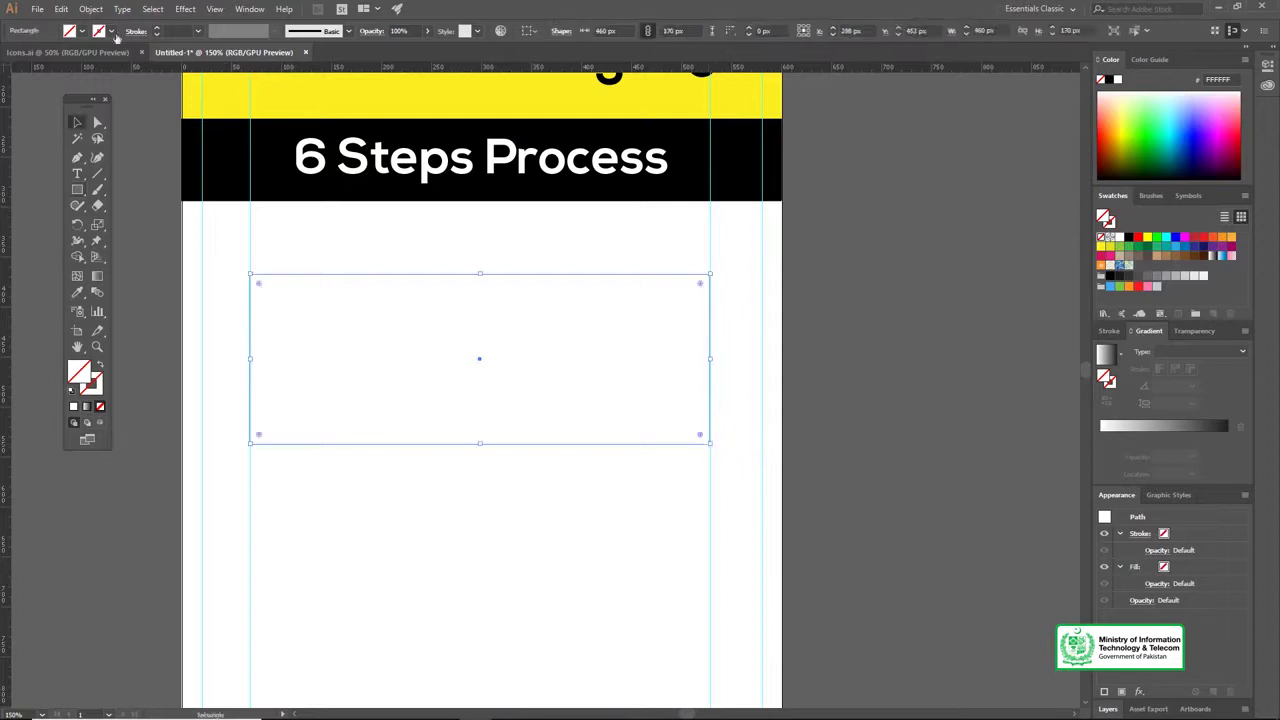
click(83, 31)
click(46, 55)
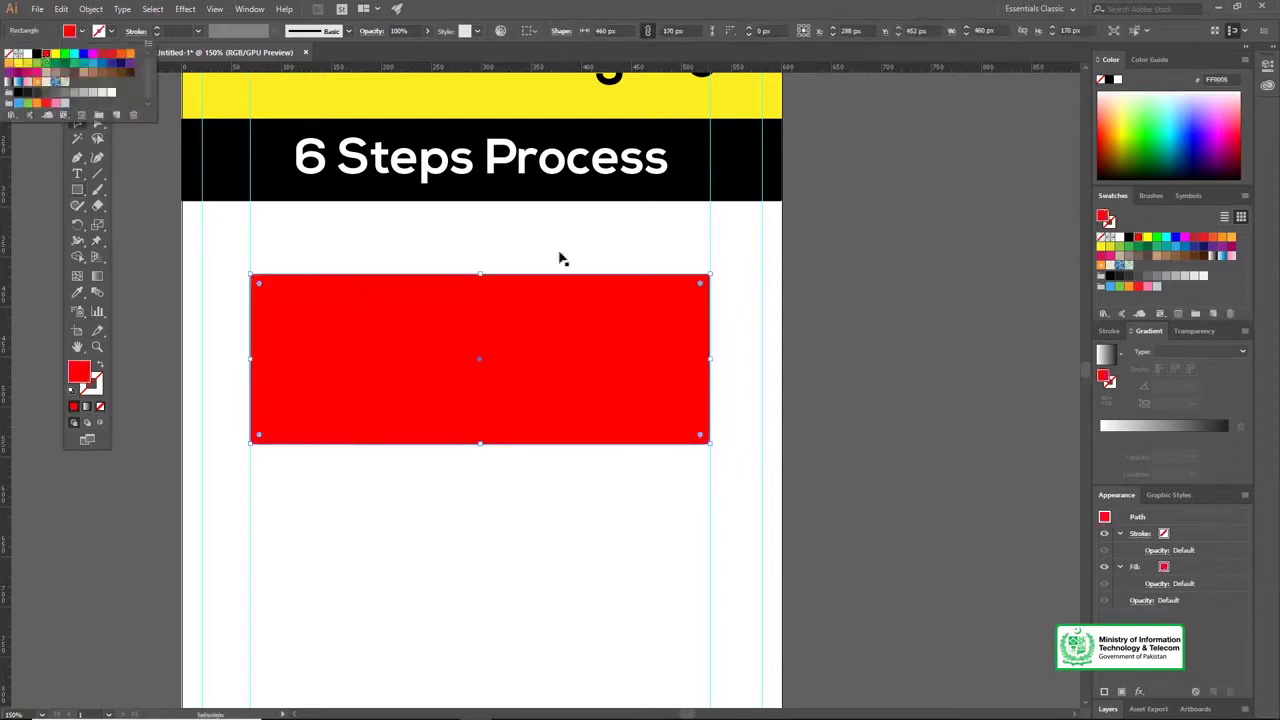
Make the red rectangle about 198 px high and stack copies of it edge to edge down the artboard between the inner guides
scroll(700, 280, down, 2)
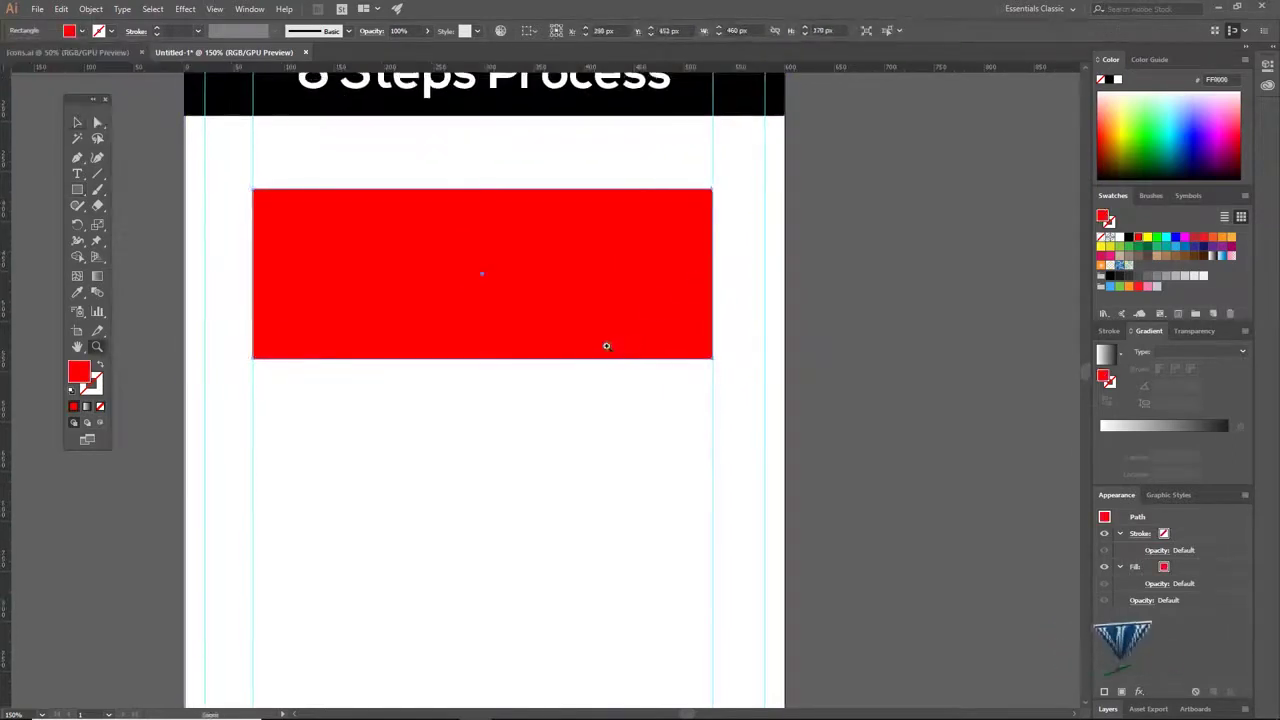
key(ctrl+minus)
key(ctrl+minus)
key(ctrl+minus)
scroll(560, 392, down, 3)
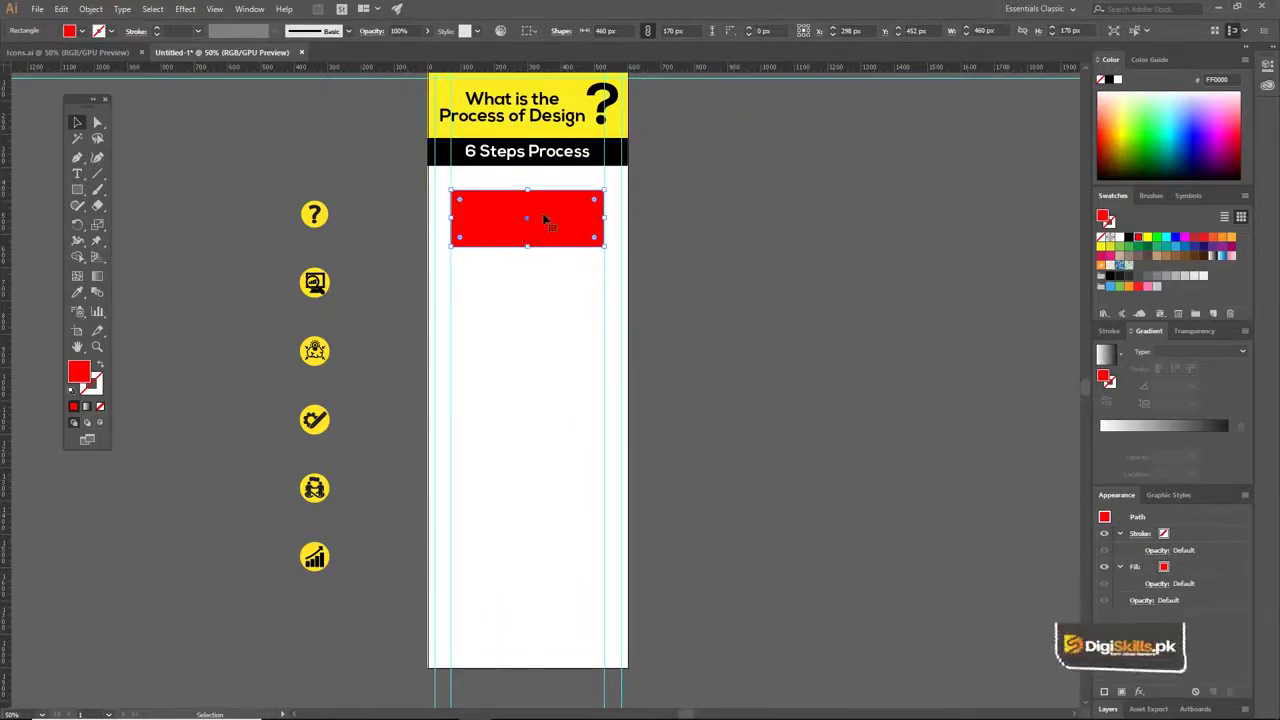
drag(545, 213, 546, 412)
click(500, 206)
click(509, 280)
click(541, 405)
drag(550, 423, 565, 558)
key(ctrl+plus)
key(ctrl+plus)
scroll(569, 277, up, 3)
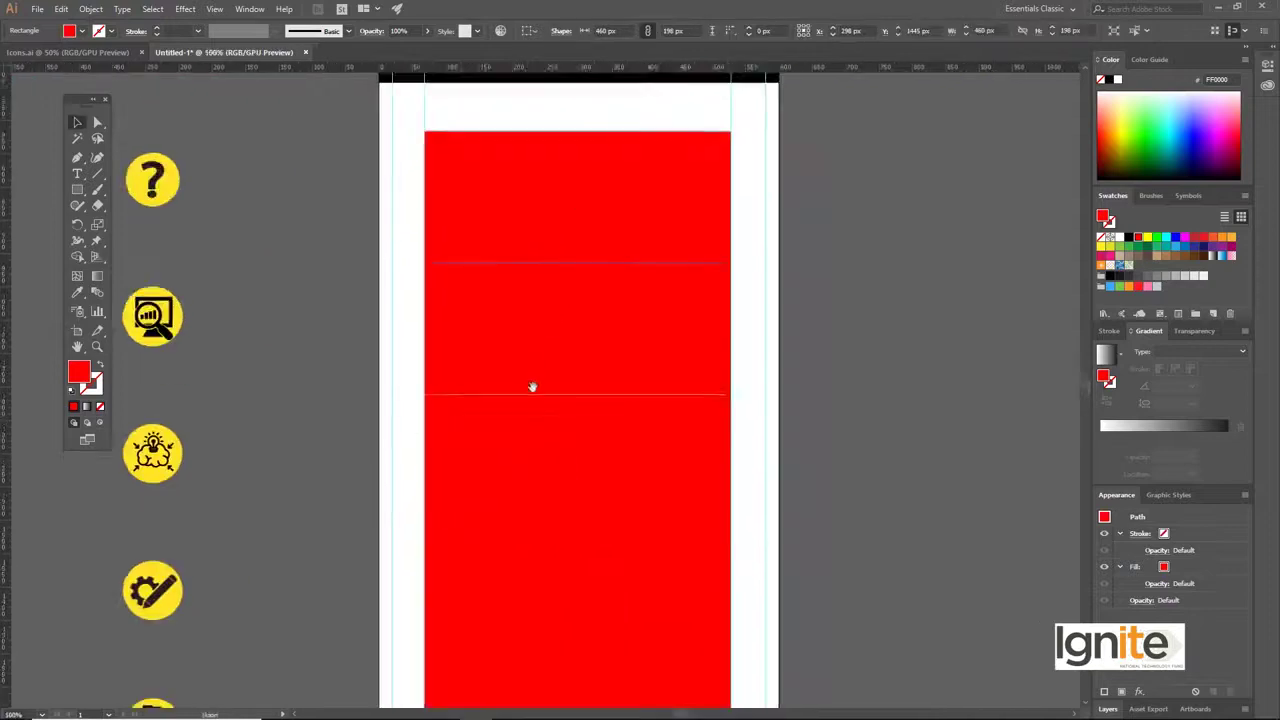
Add horizontal guides where the first and second, and second and third, red rectangles meet, at 568 px and 761 px
drag(577, 71, 601, 289)
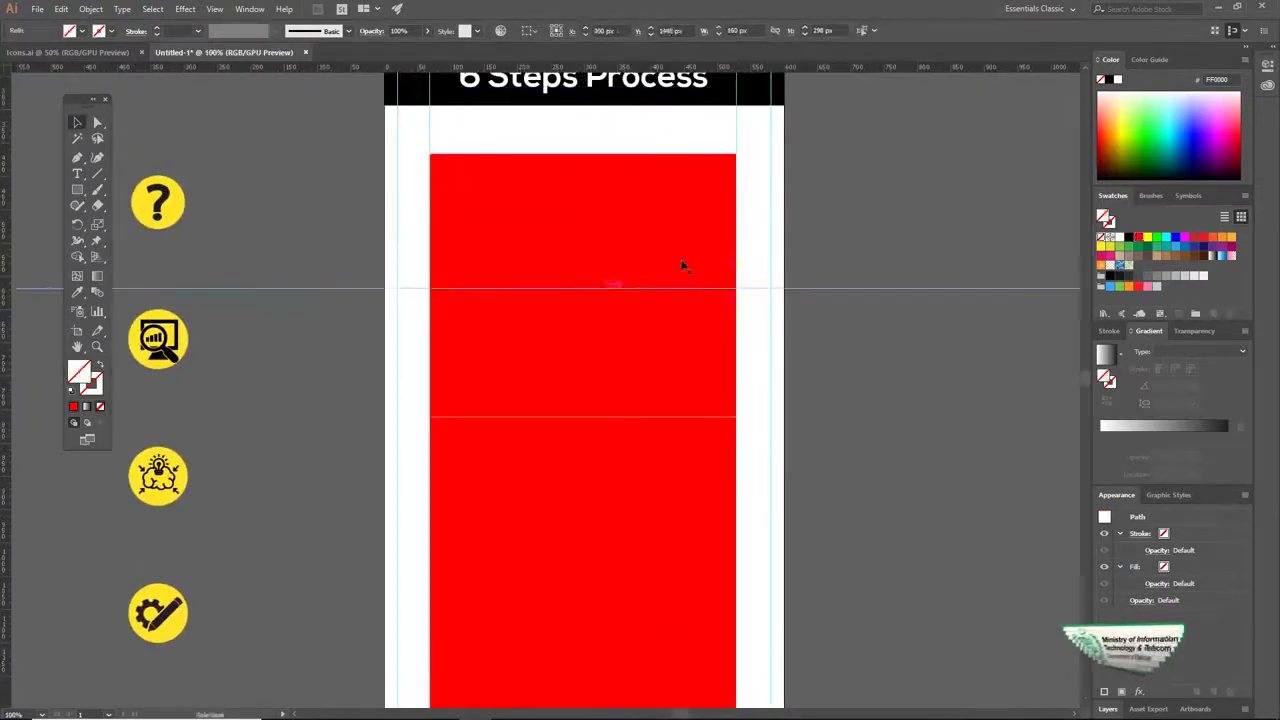
scroll(690, 200, down, 2)
scroll(690, 200, right, 3)
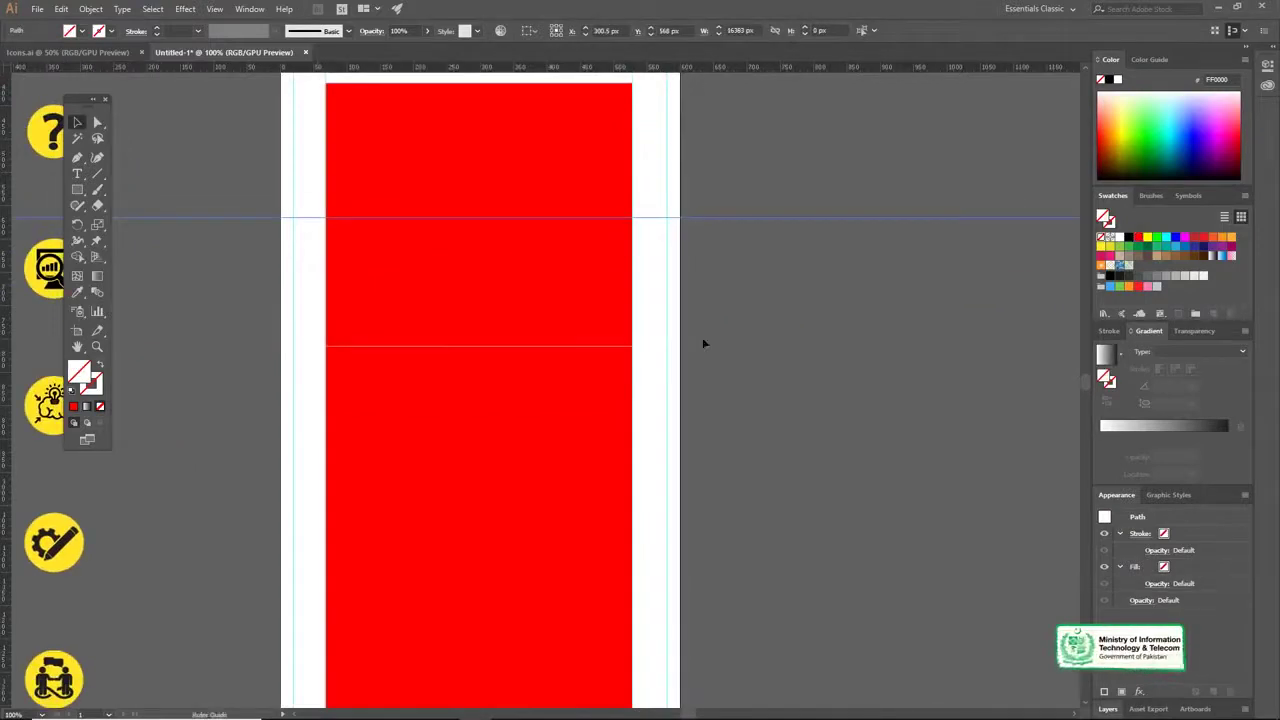
drag(705, 350, 709, 351)
scroll(680, 186, down, 3)
scroll(699, 55, right, 1)
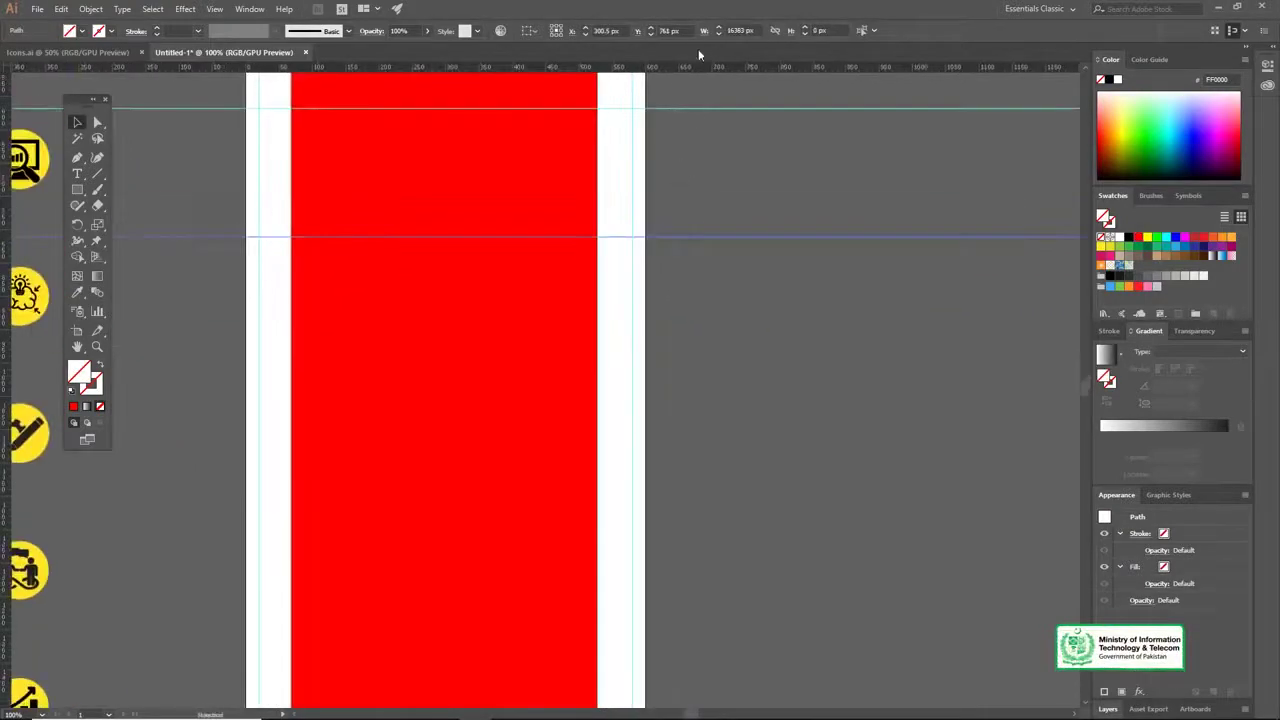
Add a horizontal guide between the third and fourth red rectangles and shift it down to 960 px
click(684, 370)
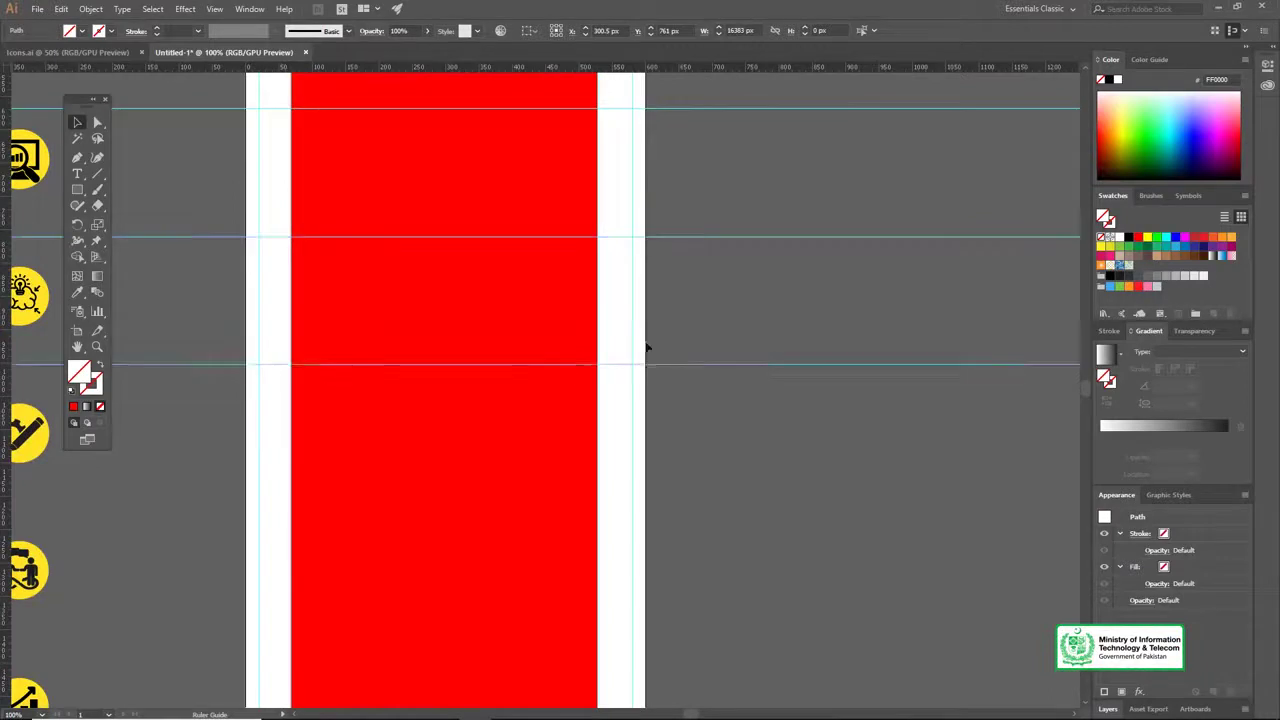
click(560, 306)
key(ctrl+5)
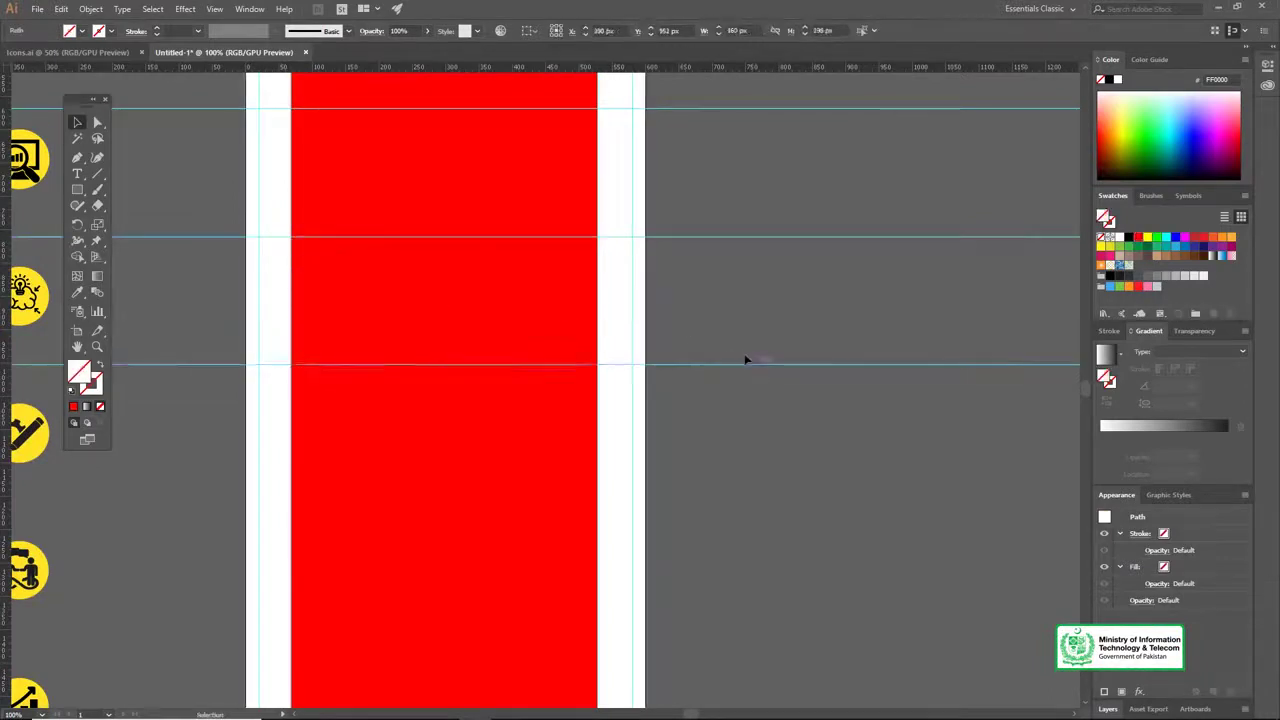
click(740, 372)
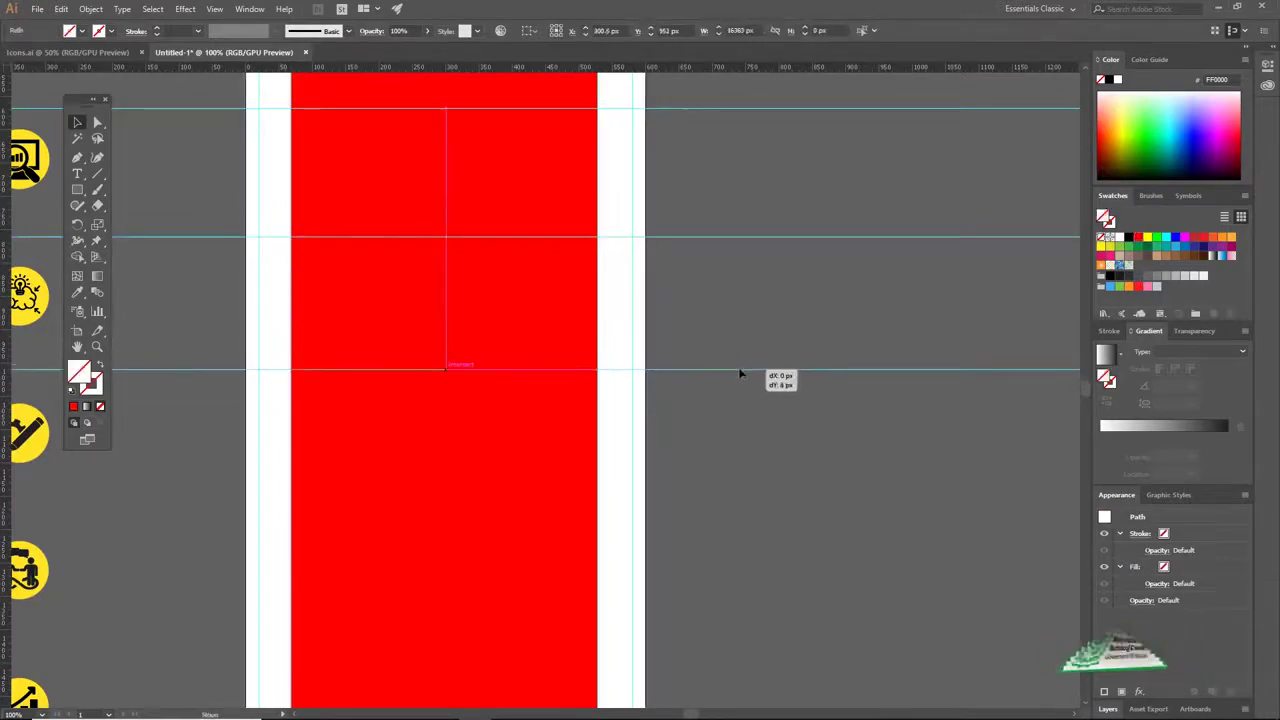
scroll(600, 300, down, 2)
scroll(600, 300, left, 1)
ctrl+alt+click(571, 336)
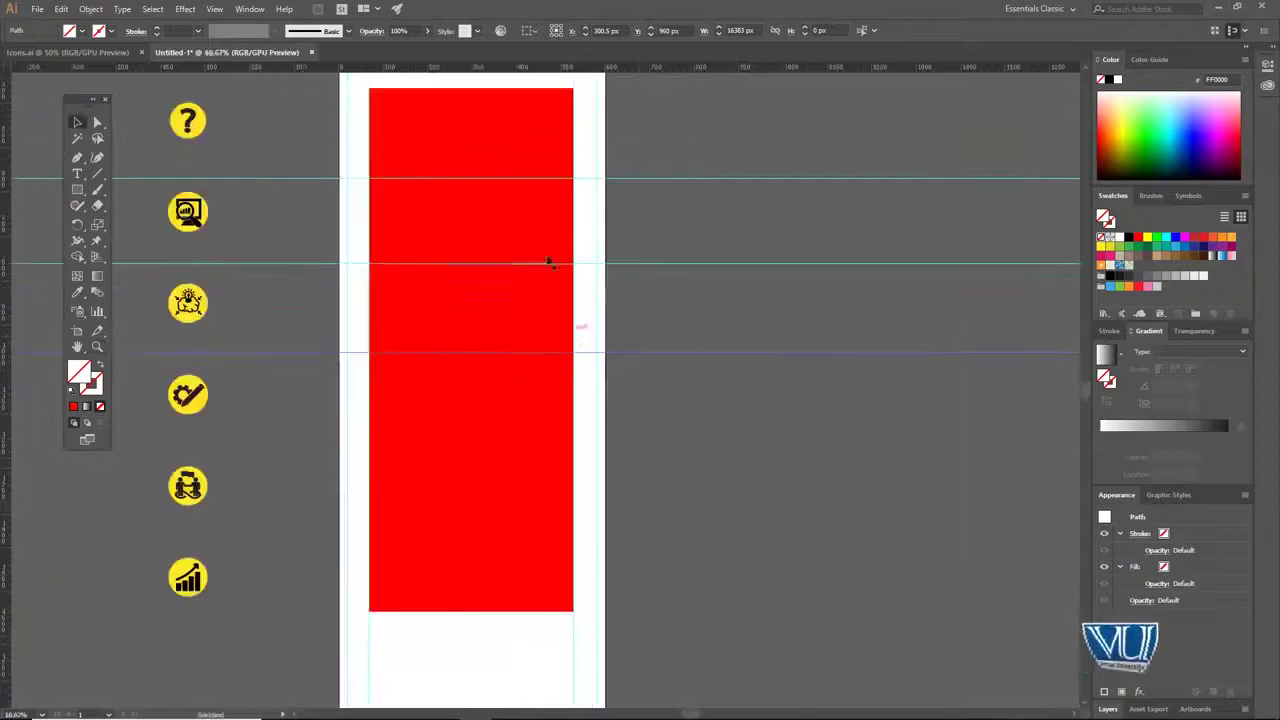
Add horizontal guides at the lower edges of the fourth and fifth red rectangles, the last one at 1344 px
scroll(548, 262, down, 1)
key(ctrl+z)
key(ctrl+d)
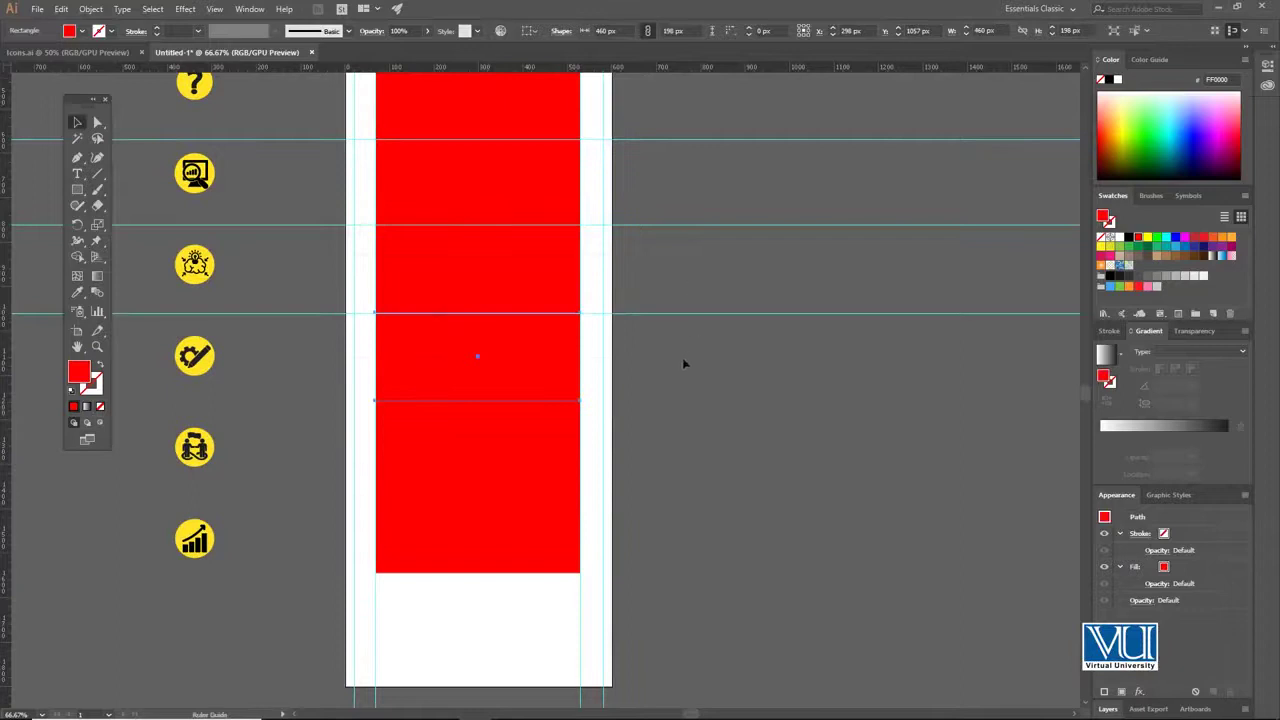
key(ctrl+5)
drag(650, 283, 612, 88)
click(517, 271)
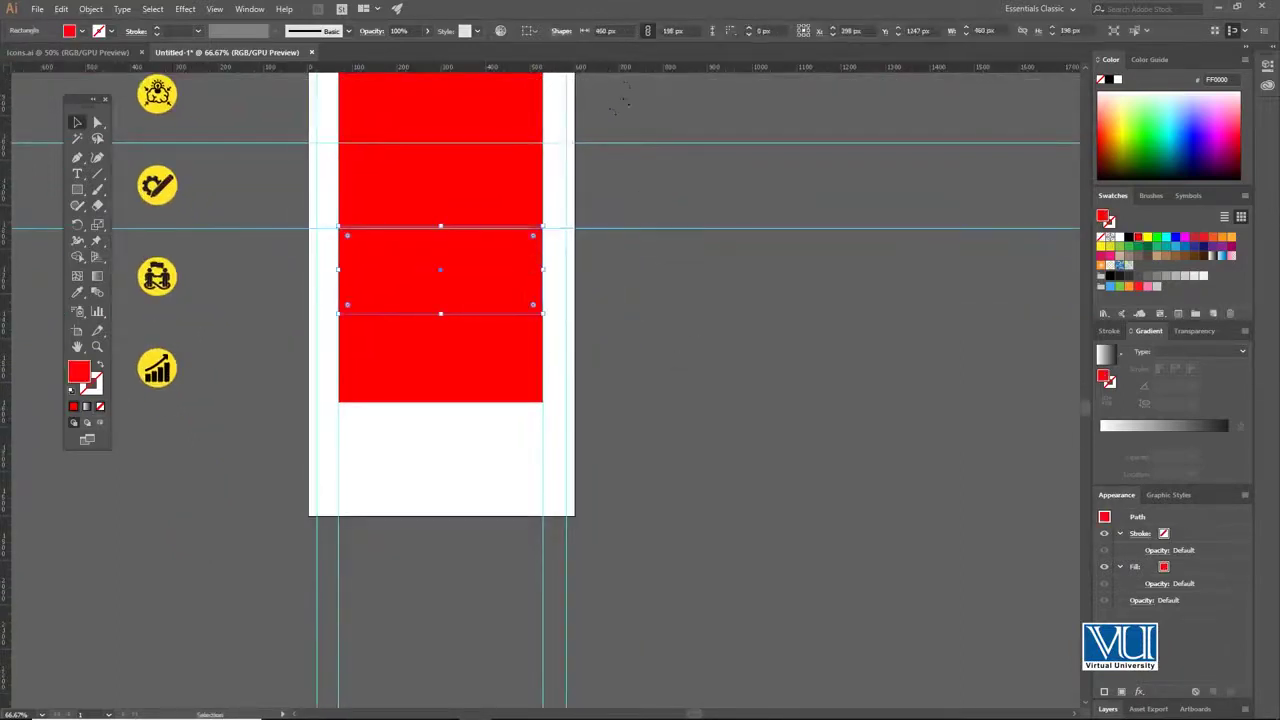
click(76, 122)
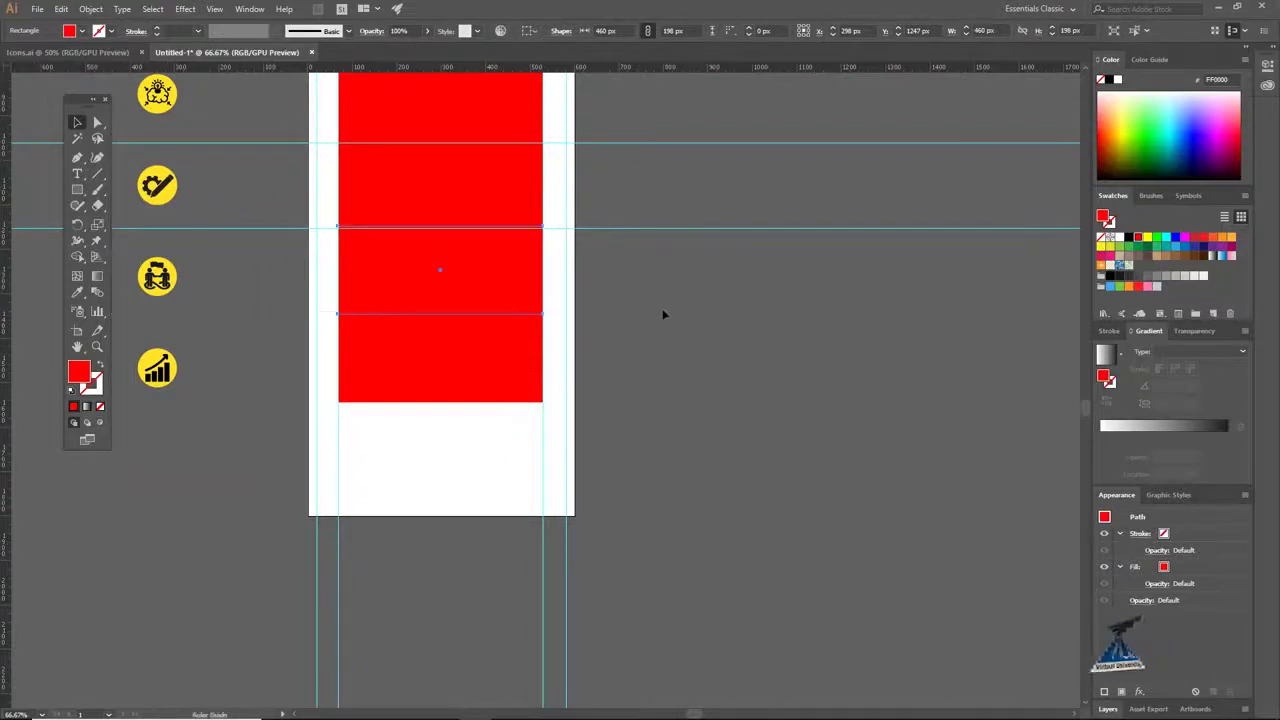
key(ctrl+5)
scroll(626, 223, up, 5)
scroll(626, 223, left, 2)
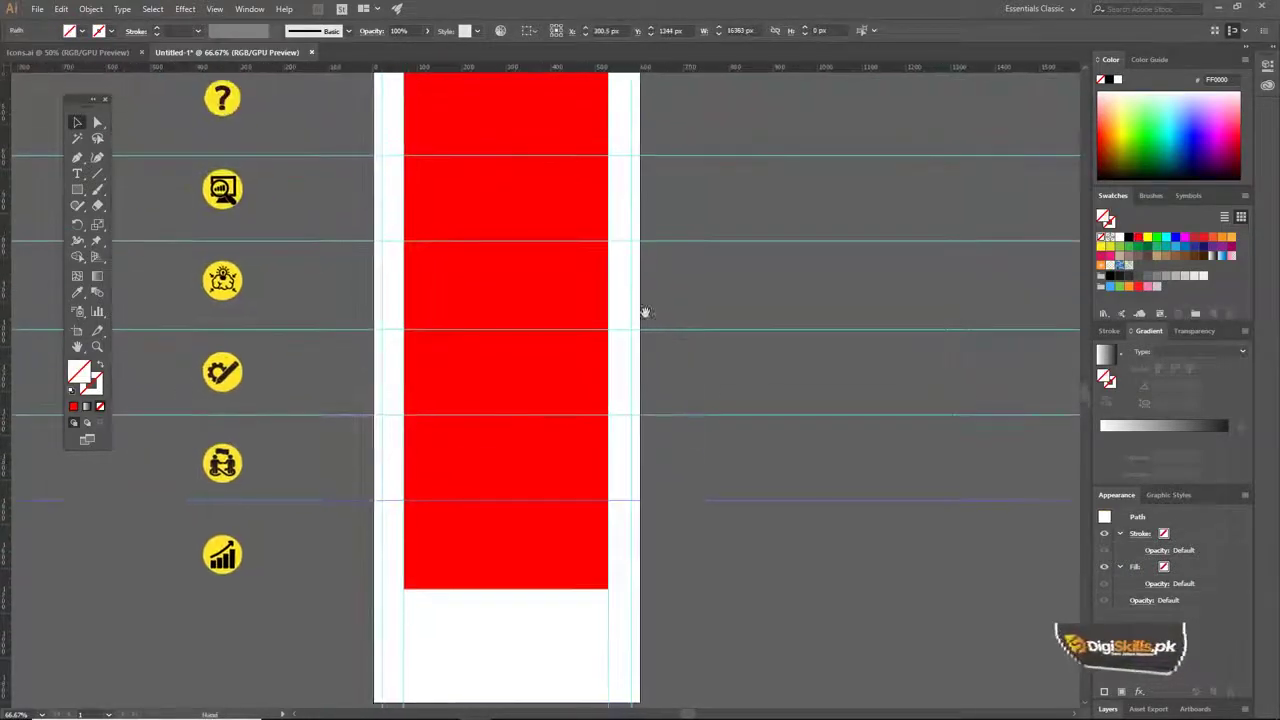
Delete all six red spacer rectangles, leaving the guides in place
click(580, 176)
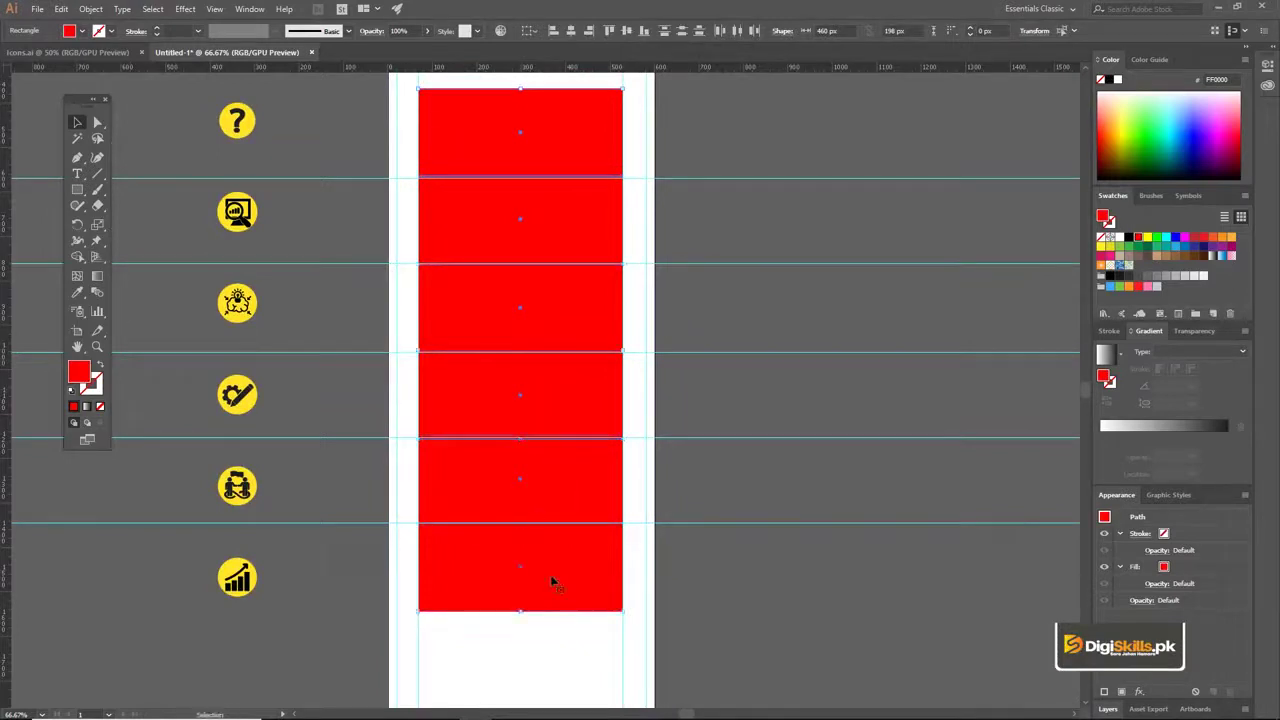
key(Delete)
scroll(528, 311, down, 1)
Prepare the Pen tool with no fill and a black 2 pt stroke
key(z)
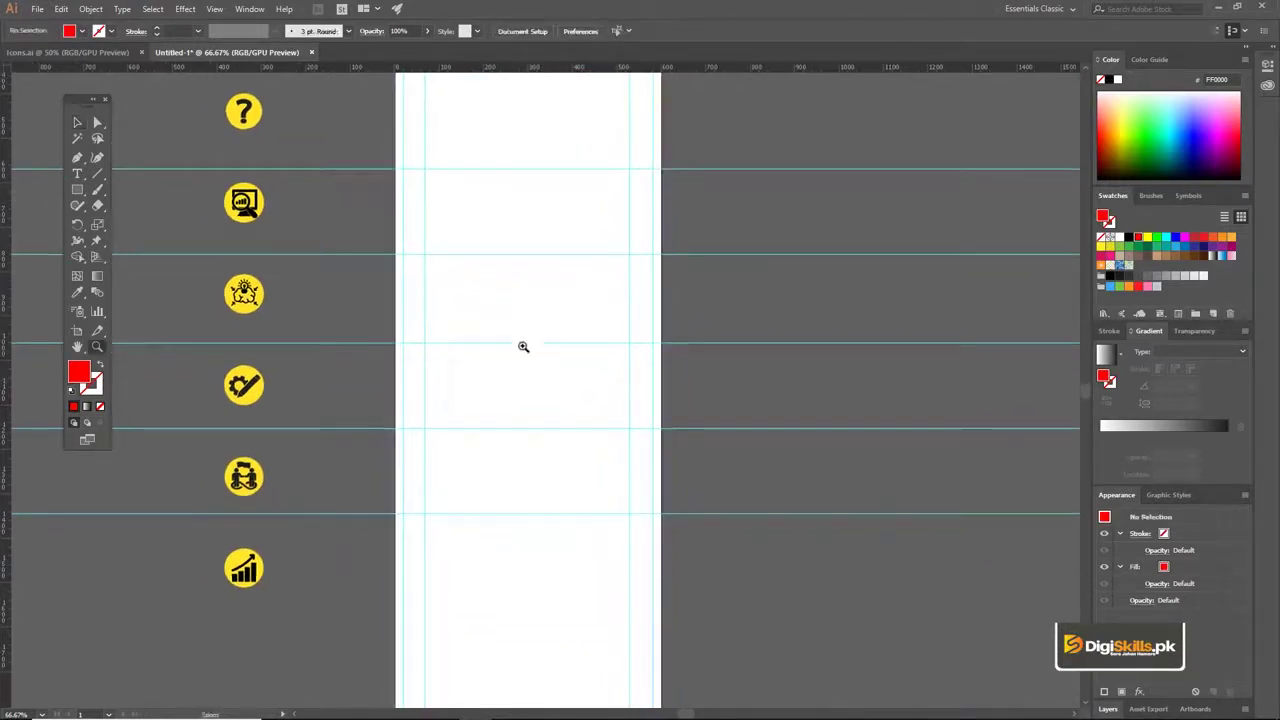
key(ctrl+plus)
key(ctrl+plus)
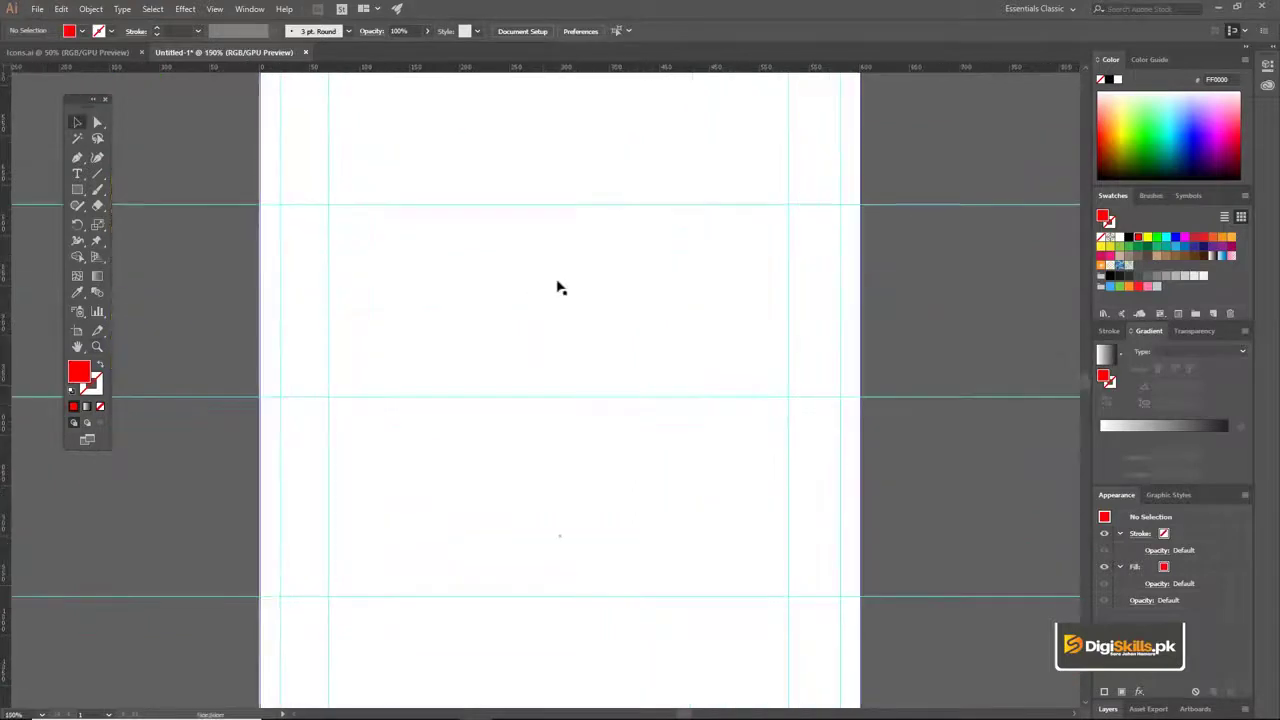
key(ctrl+plus)
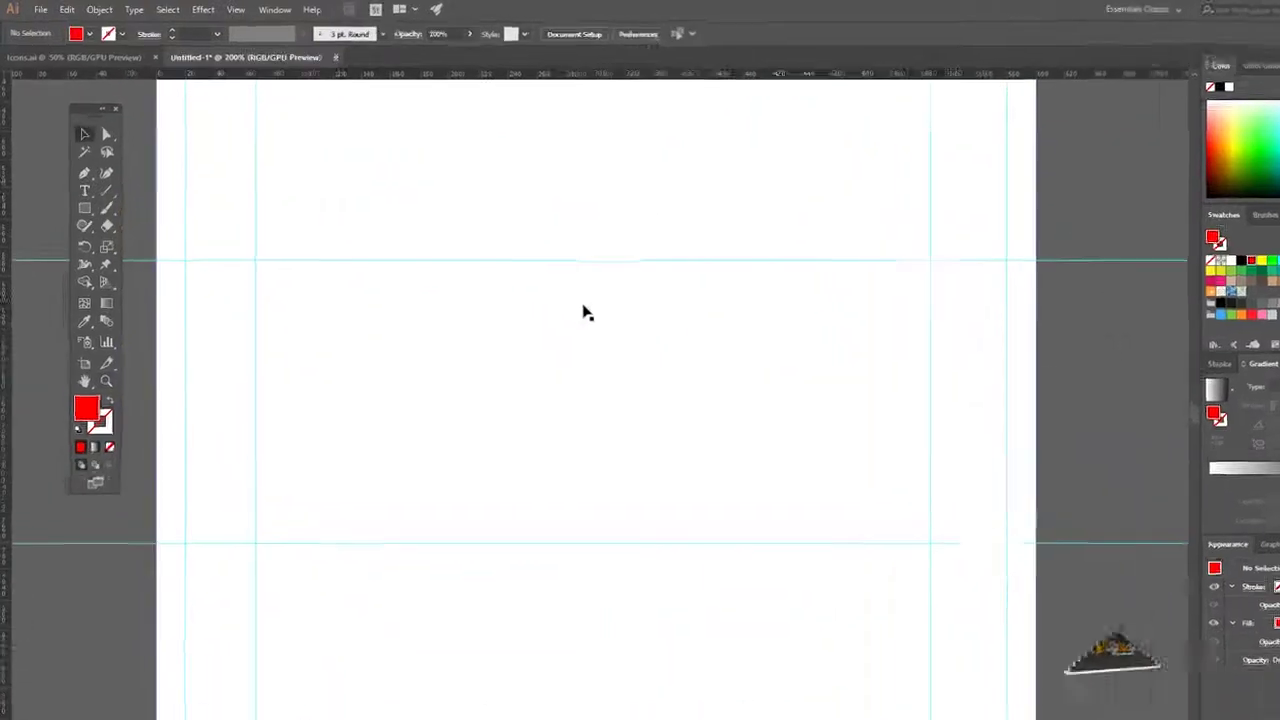
key(p)
click(124, 46)
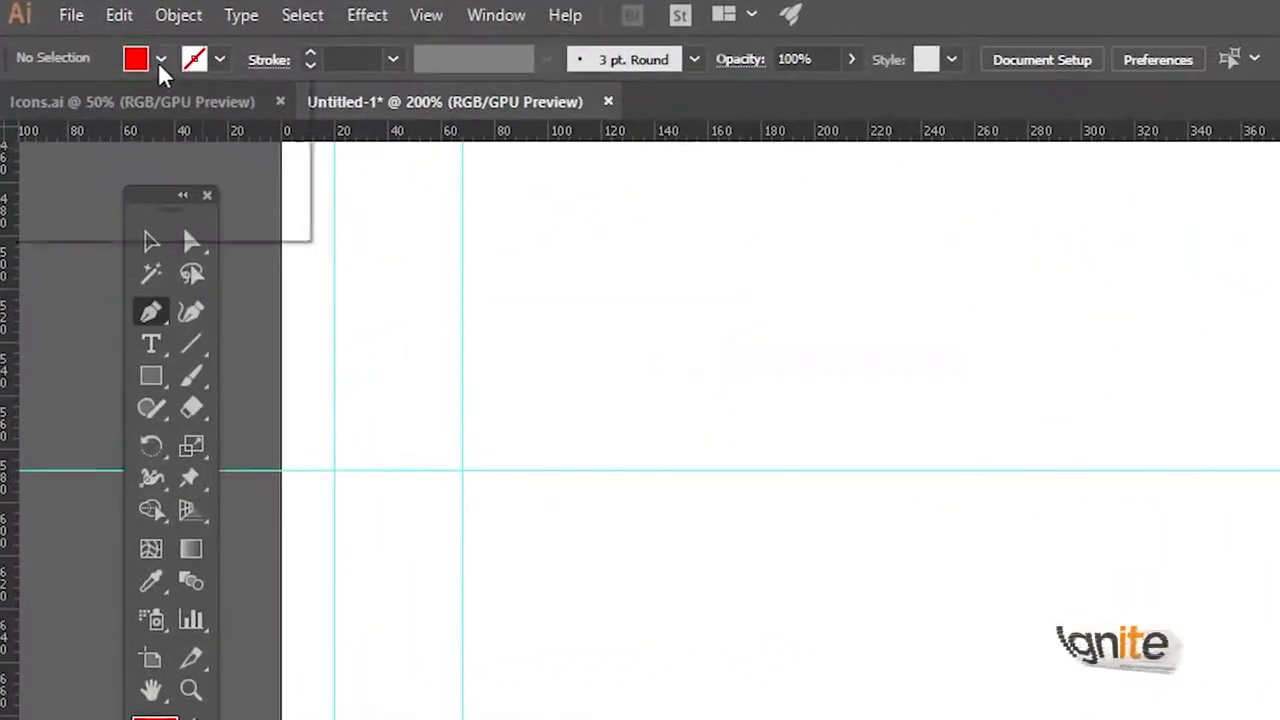
click(16, 106)
click(161, 60)
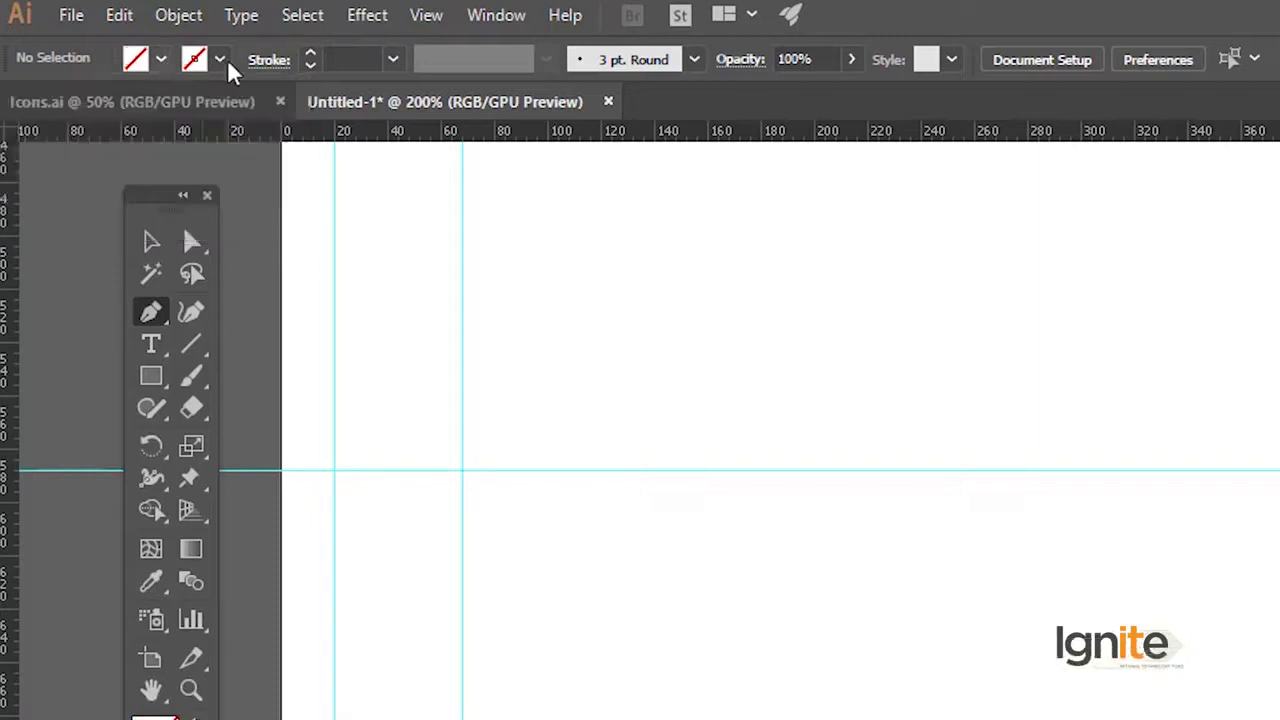
click(161, 60)
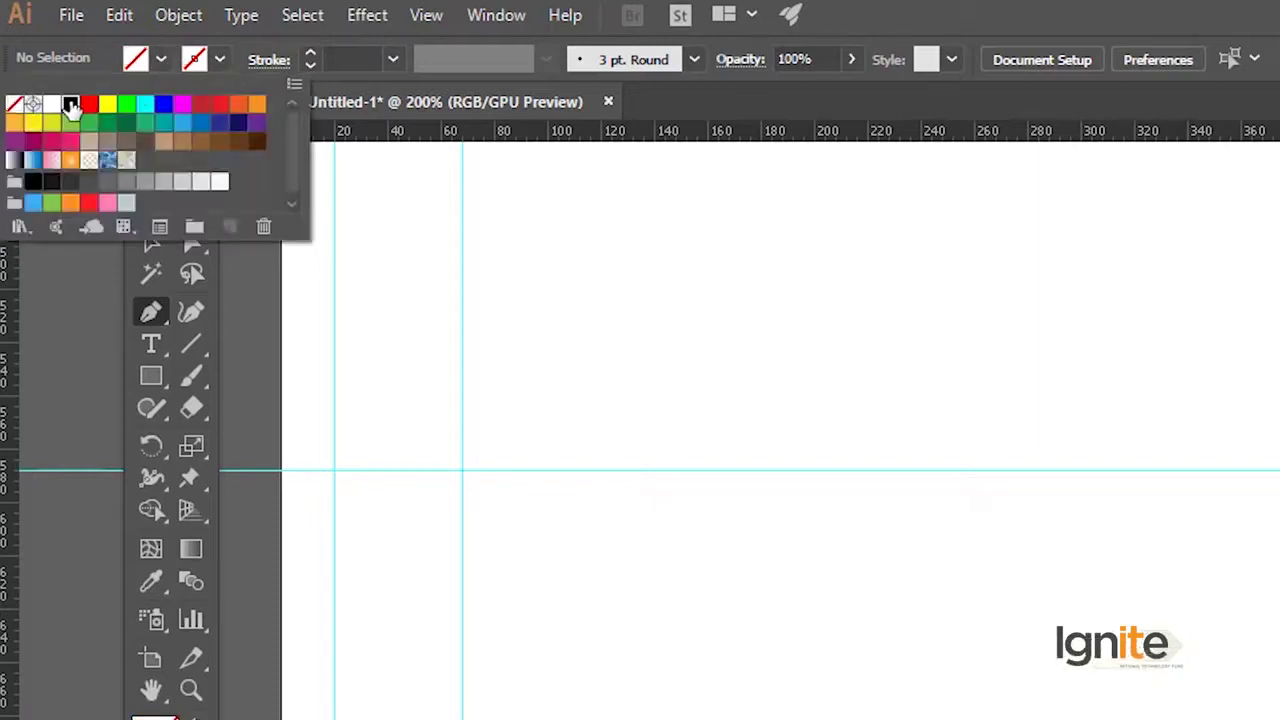
click(70, 106)
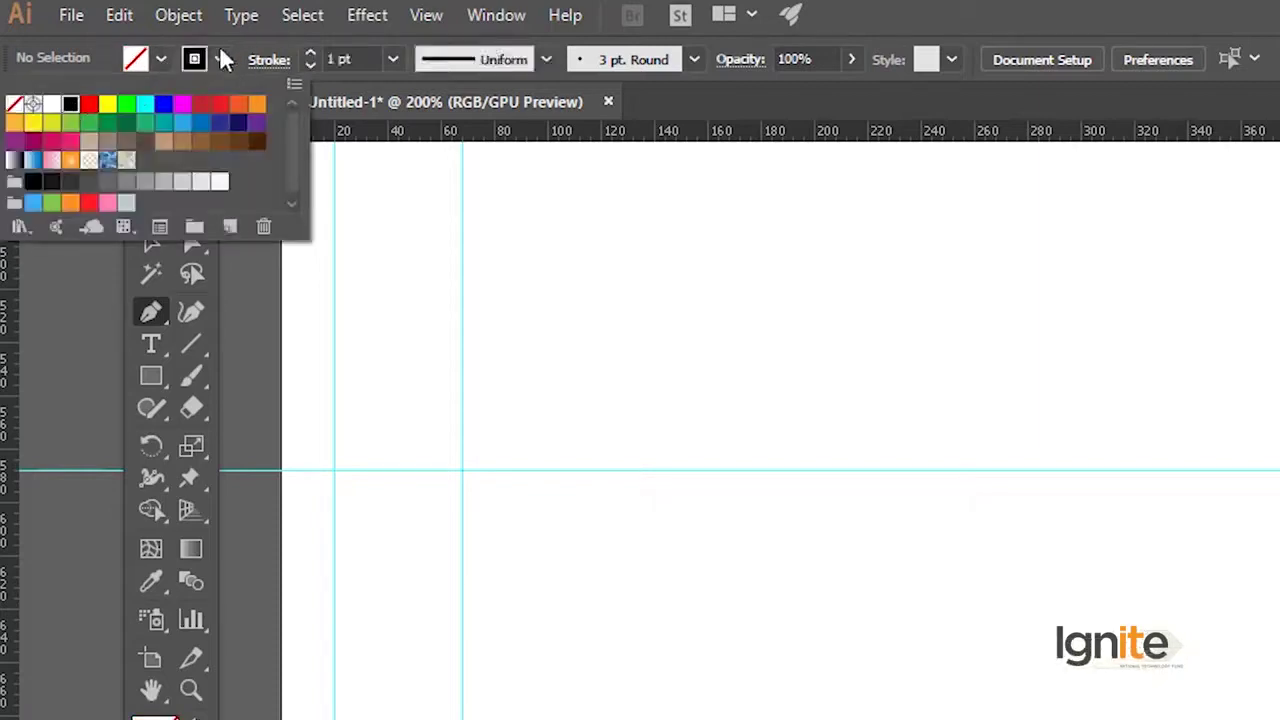
click(219, 59)
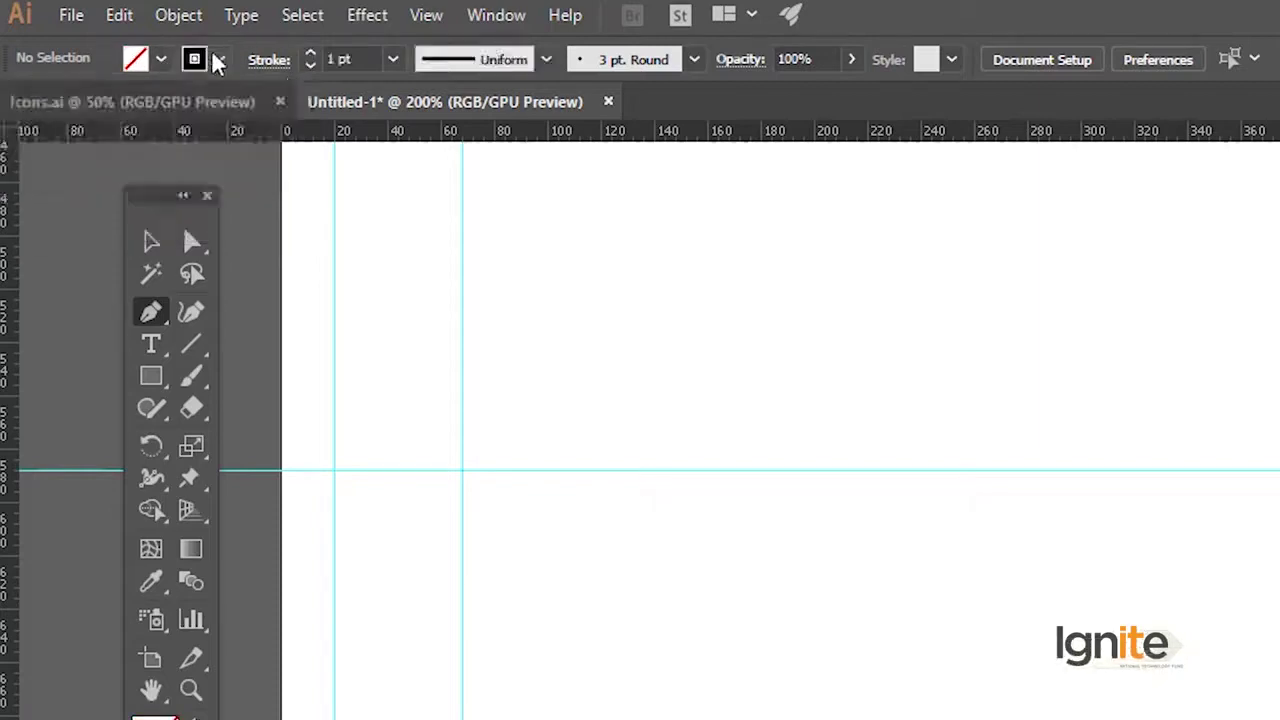
click(392, 60)
click(427, 205)
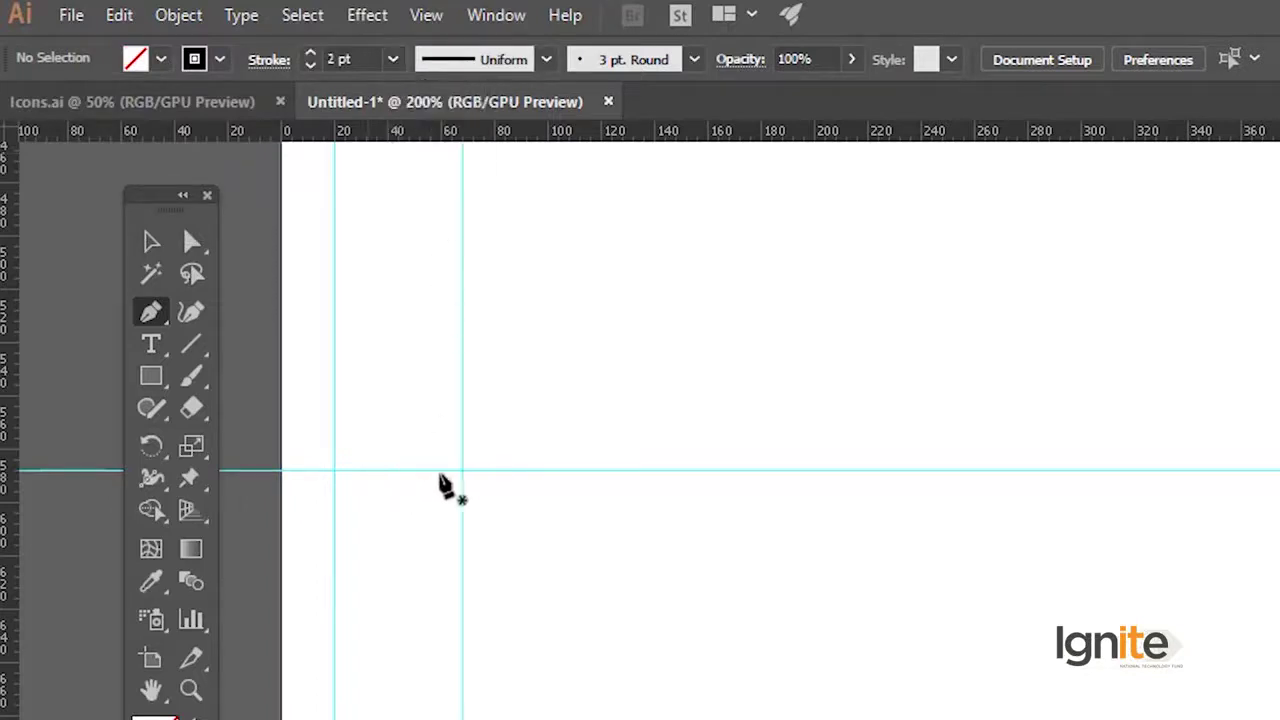
Start a path along the first horizontal guide between the inner guides, take it down the right inner guide, and return left along the second
click(462, 470)
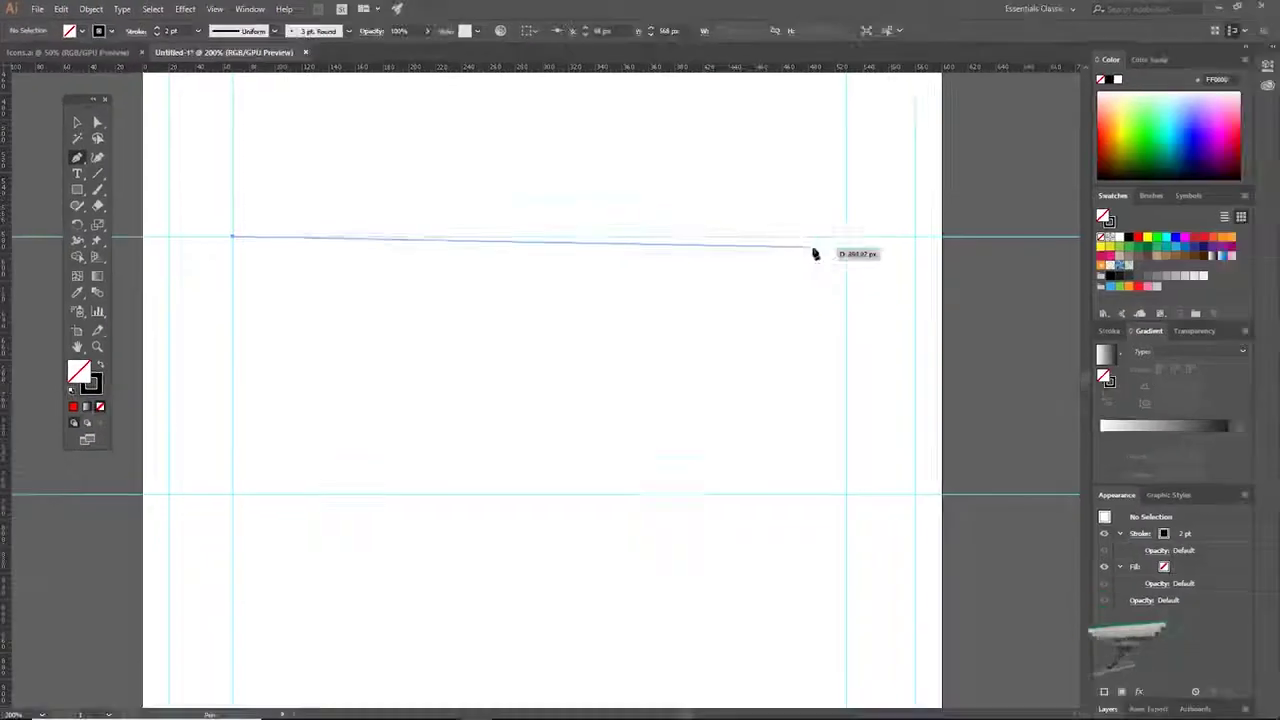
click(846, 237)
drag(794, 320, 820, 251)
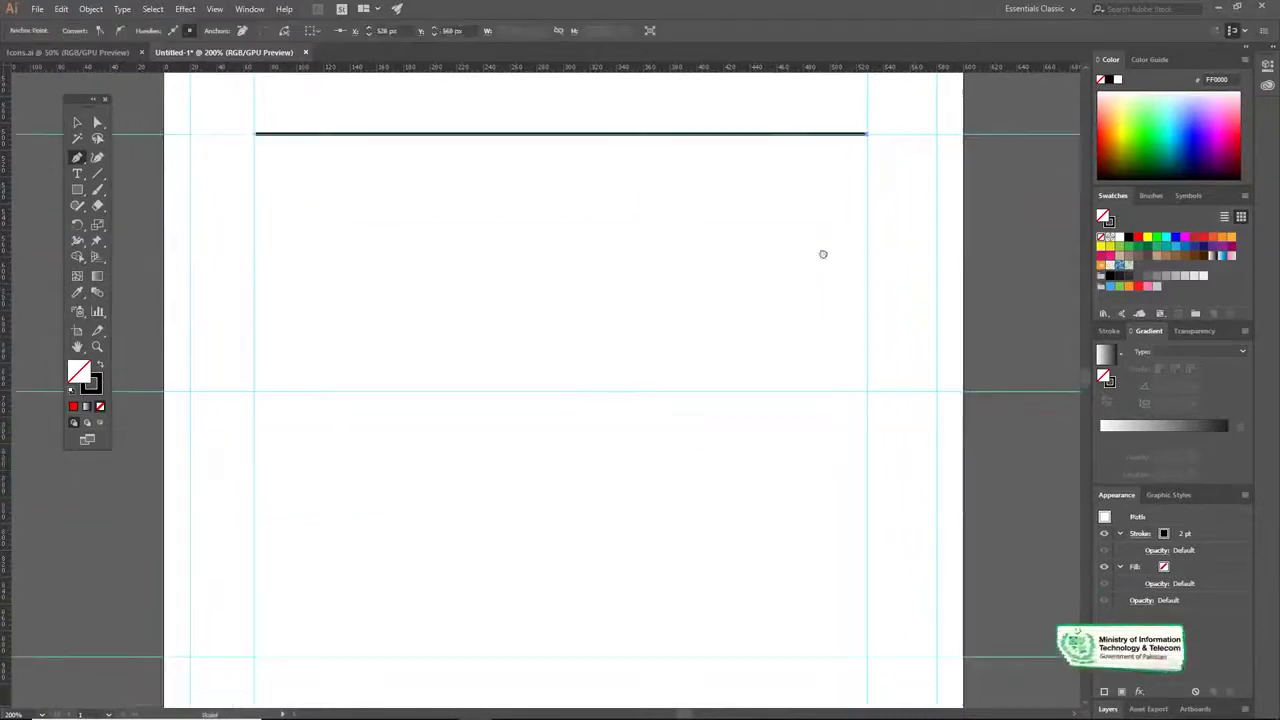
click(868, 391)
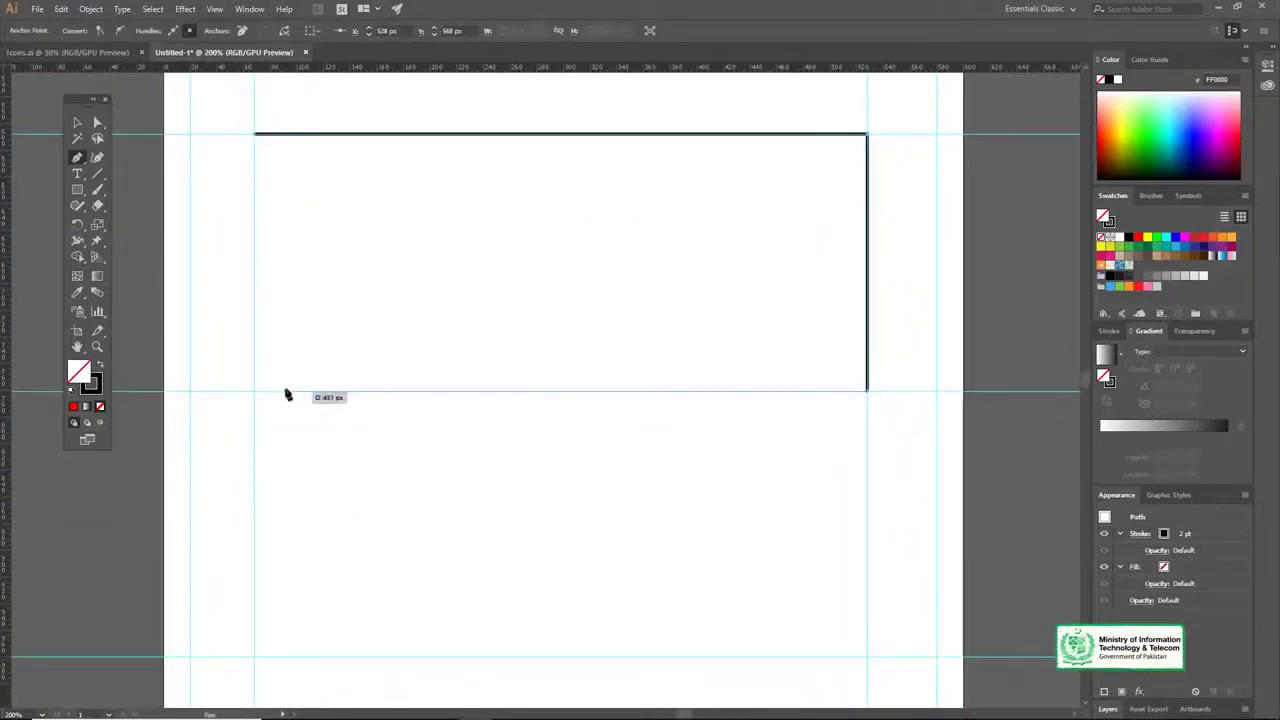
click(254, 394)
Continue the zigzag path down alternating inner guides and across each horizontal guide, ending at the right inner guide on the 1344 px guide
scroll(390, 300, down, 5)
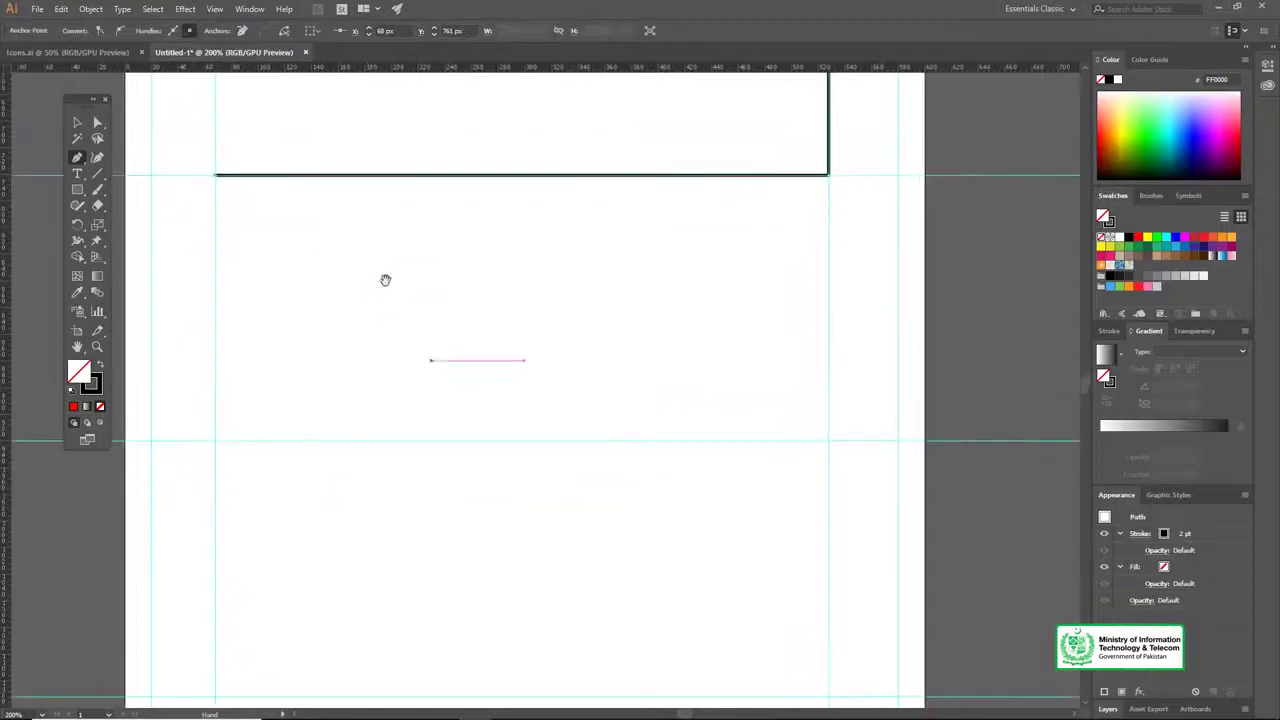
click(216, 441)
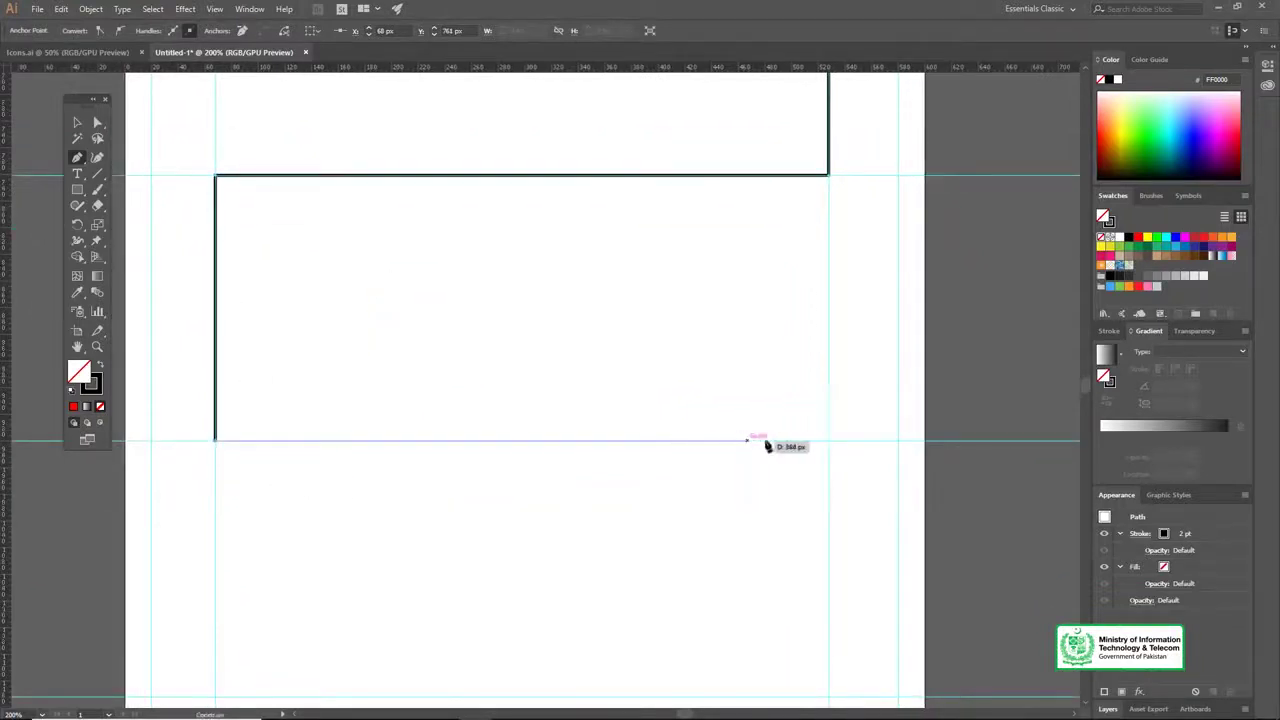
click(829, 441)
scroll(800, 460, down, 5)
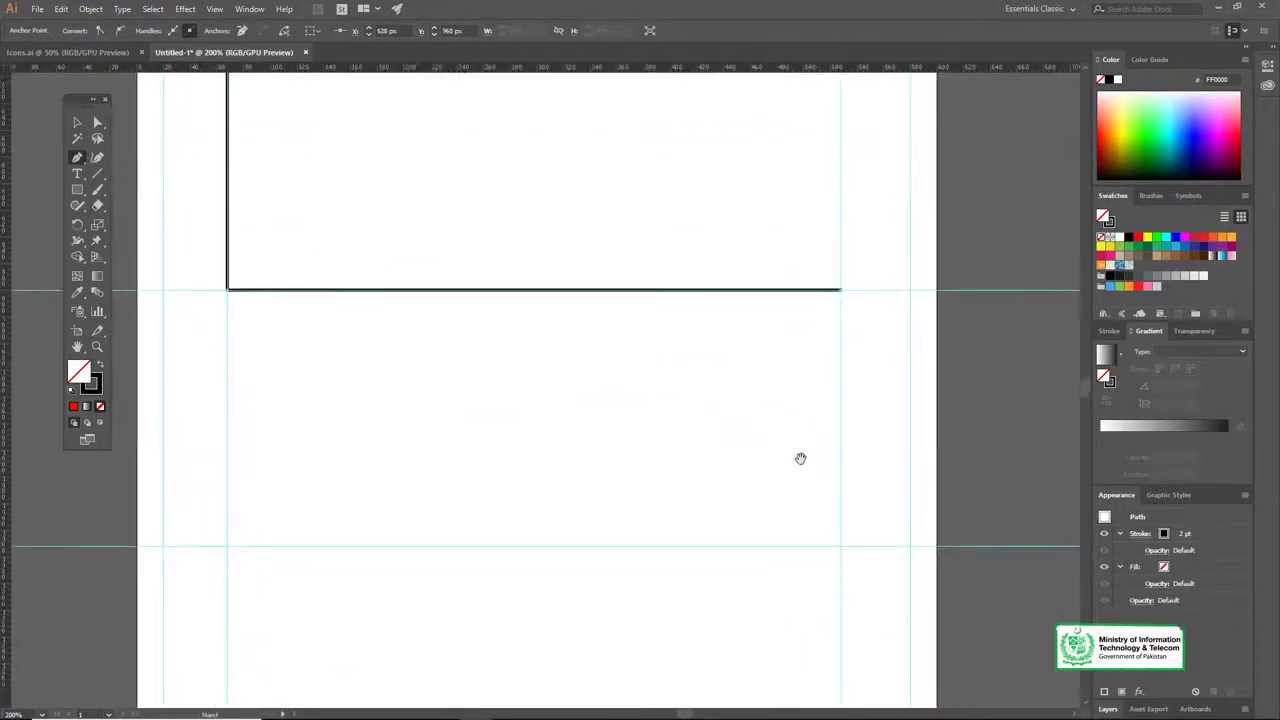
click(831, 448)
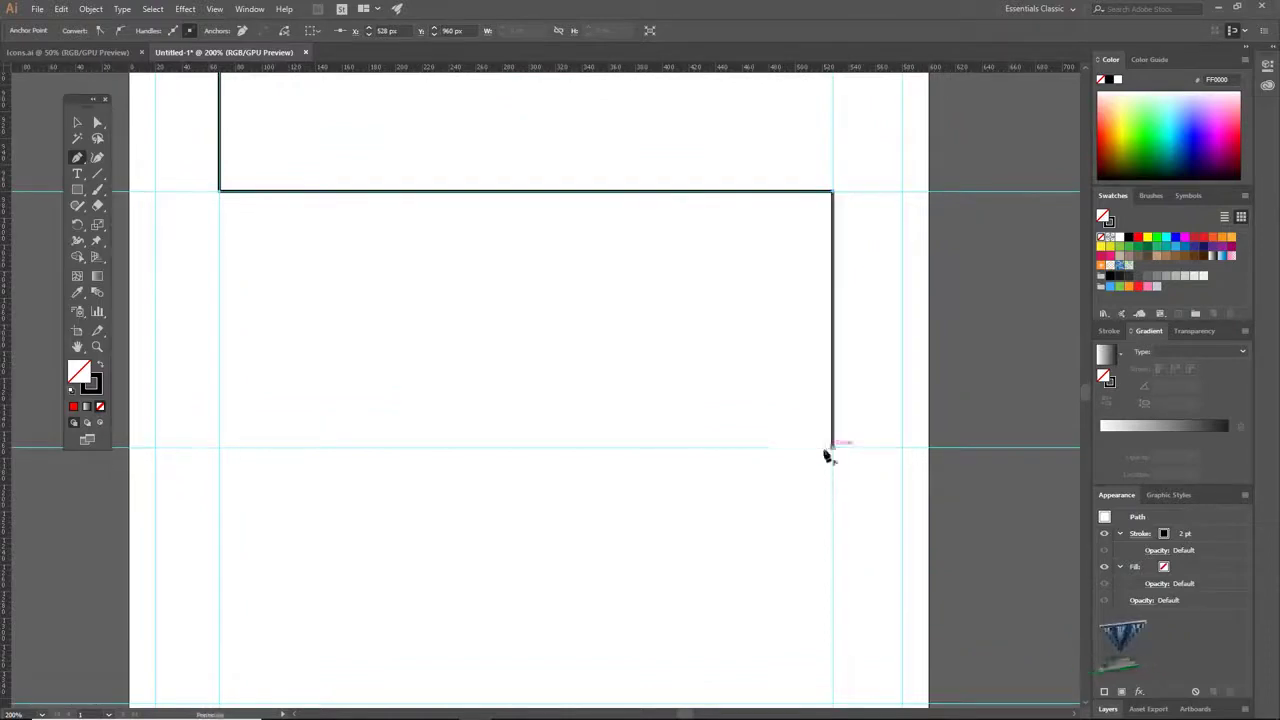
click(222, 454)
scroll(334, 386, down, 4)
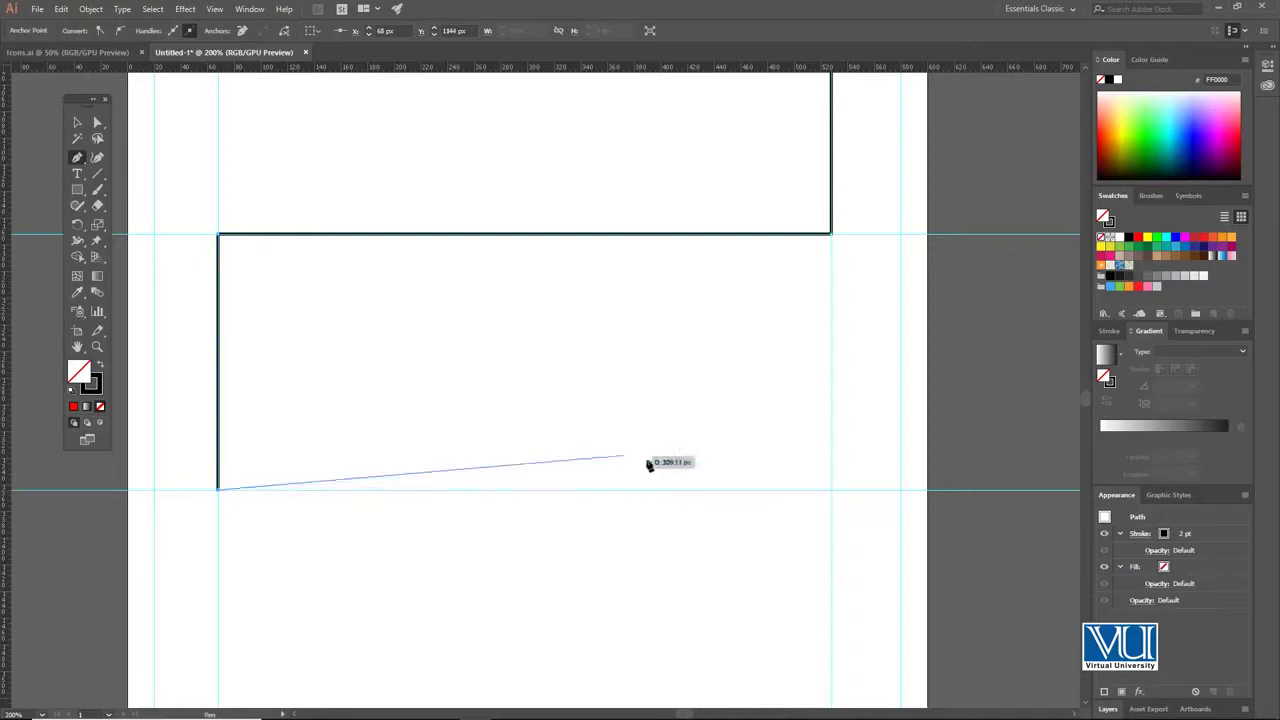
click(830, 496)
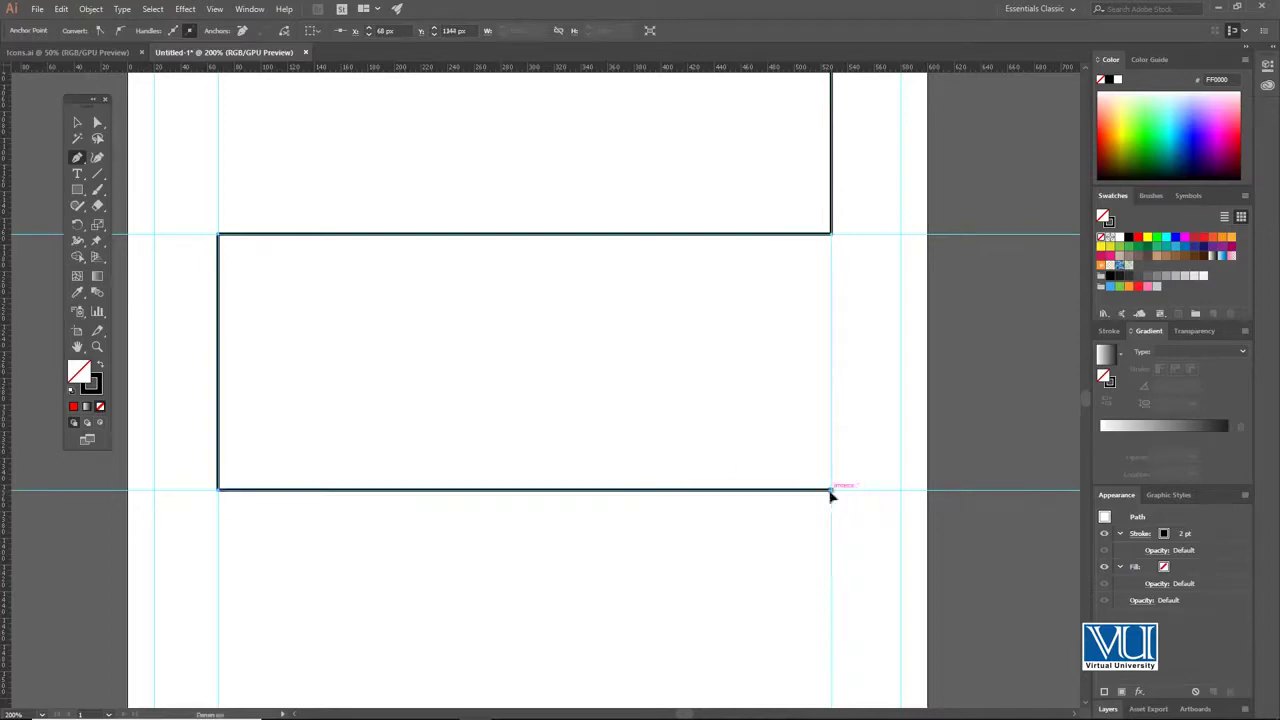
Examine the whole zigzag path on the artboard and its lower turns up close
scroll(748, 340, down, 5)
key(ctrl+space)
alt+click(644, 366)
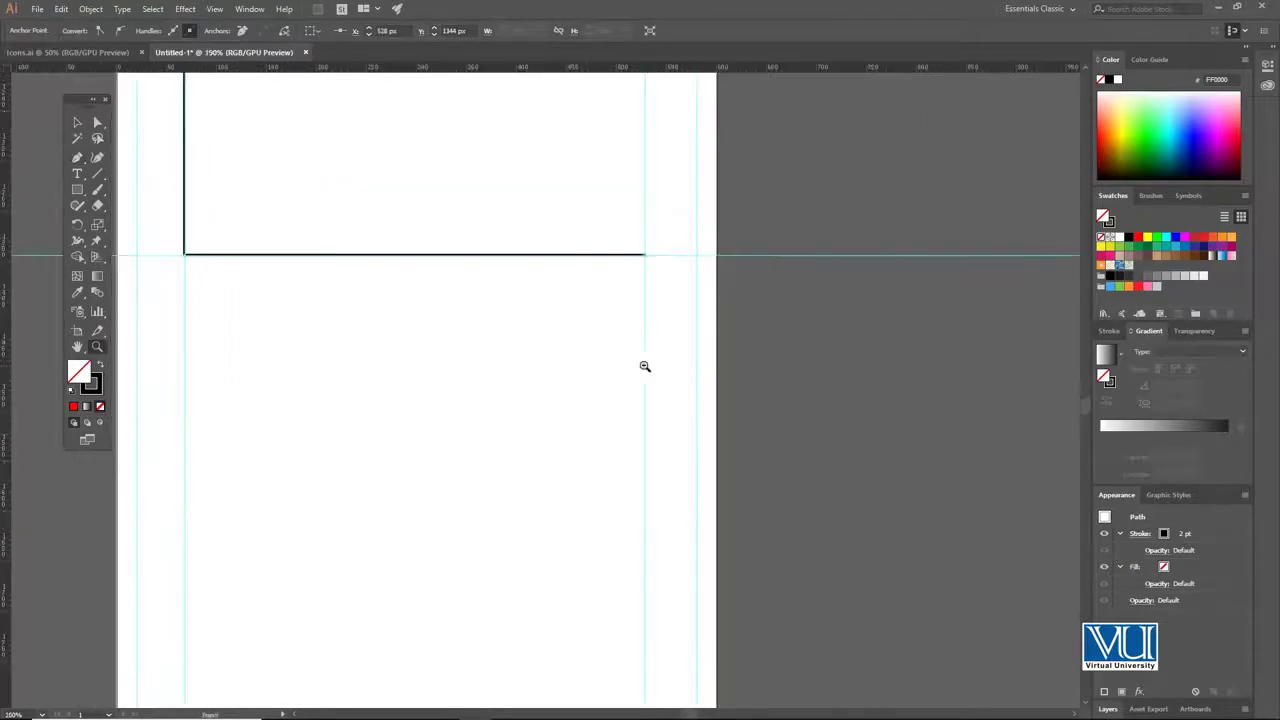
alt+click(560, 332)
alt+click(580, 403)
alt+click(557, 380)
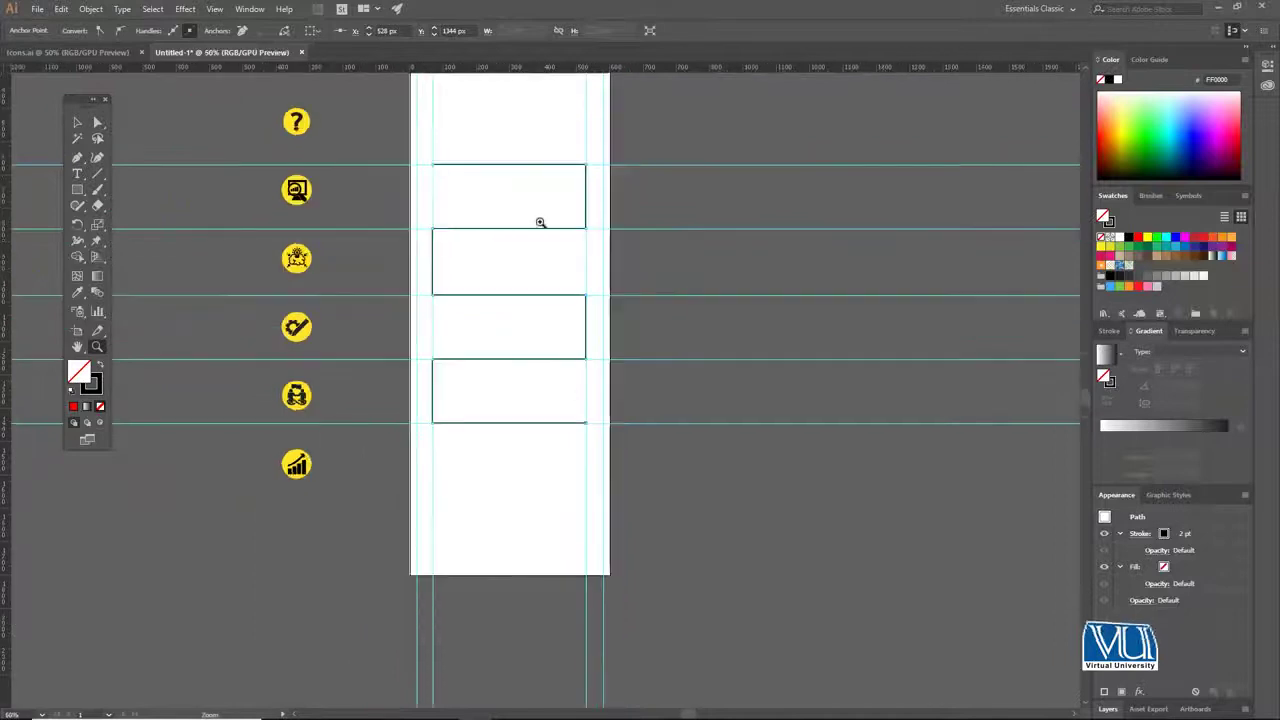
click(555, 442)
click(555, 440)
click(555, 438)
drag(409, 78, 574, 424)
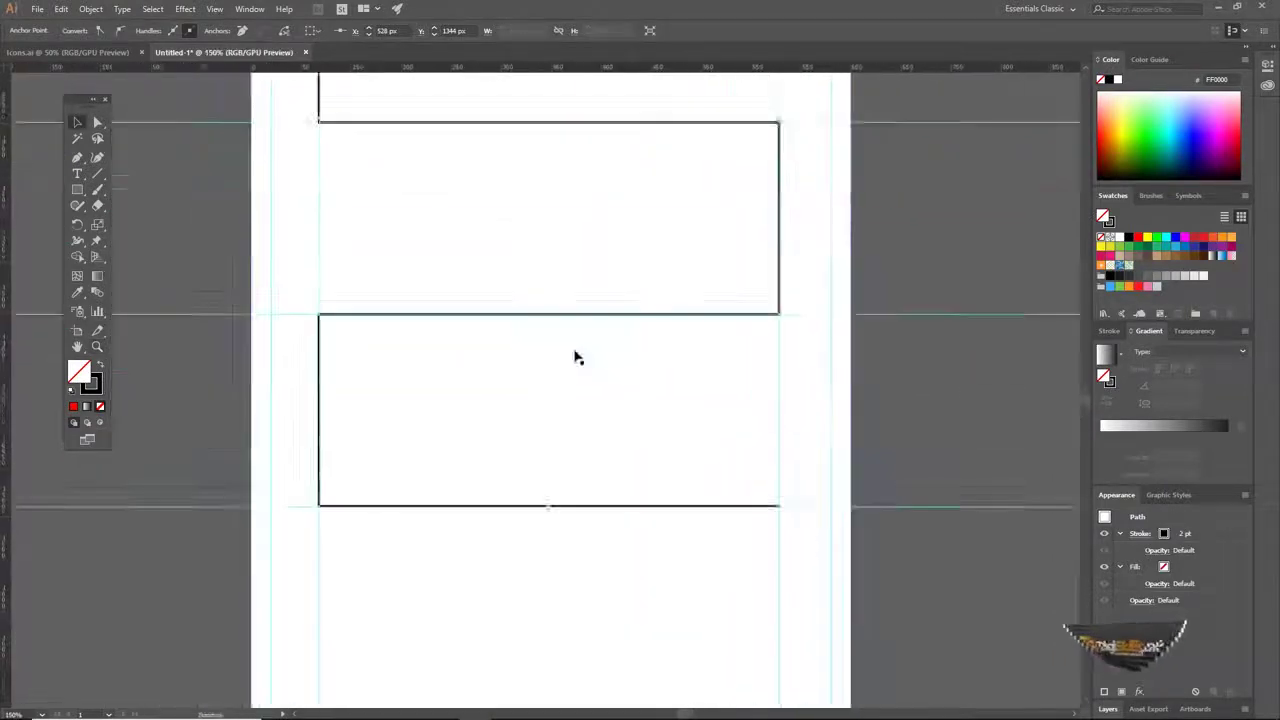
Draw a 460 × 192 px rectangle between the inner guides, spanning the fourth and fifth horizontal guides
alt+click(588, 382)
alt+click(588, 382)
alt+click(588, 382)
click(549, 353)
drag(582, 378, 591, 392)
drag(657, 484, 621, 383)
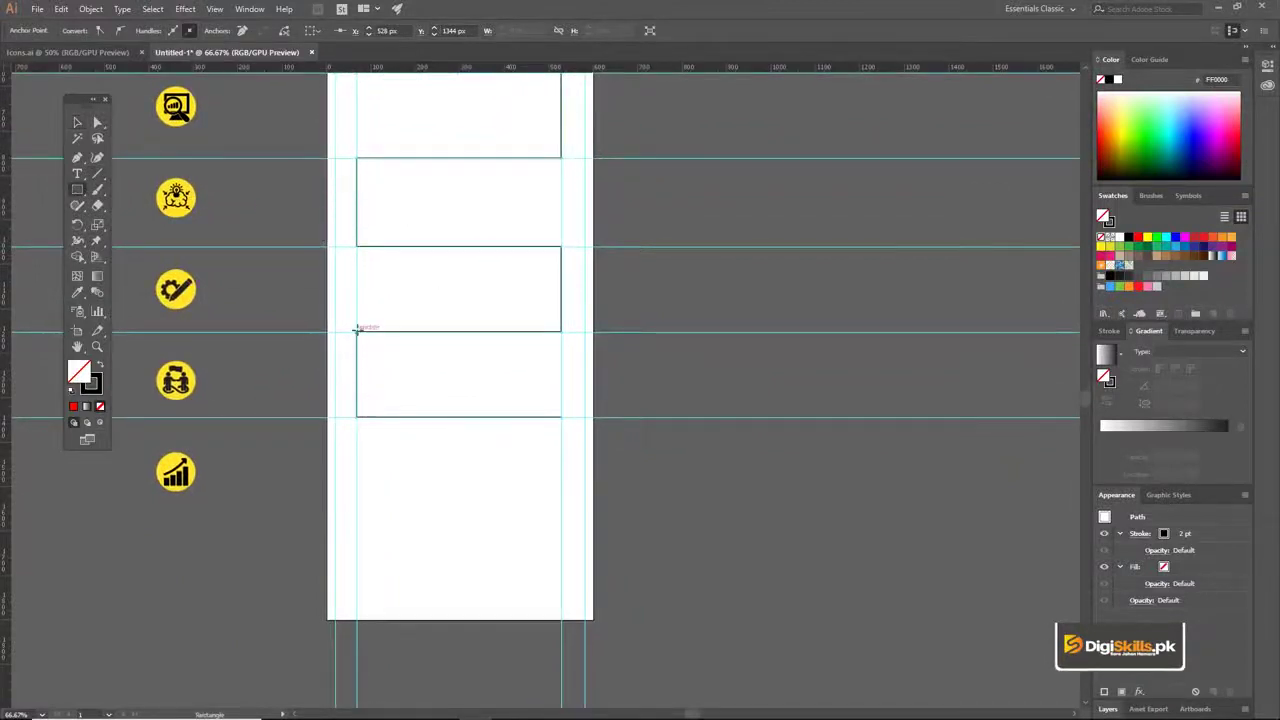
drag(359, 333, 561, 416)
key(v)
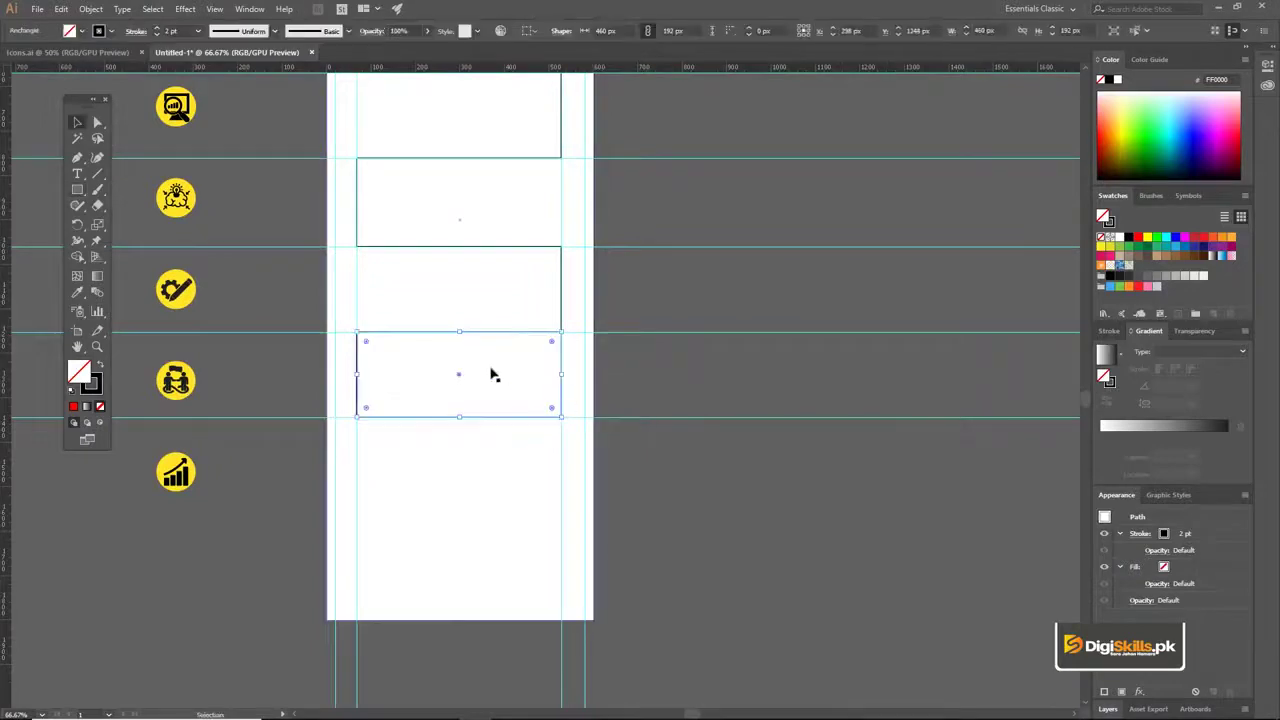
Fill the 460 × 192 px rectangle with red (FF0000) and move it down so its top edge sits on the 1344 px guide
click(82, 33)
click(30, 50)
drag(400, 352, 402, 437)
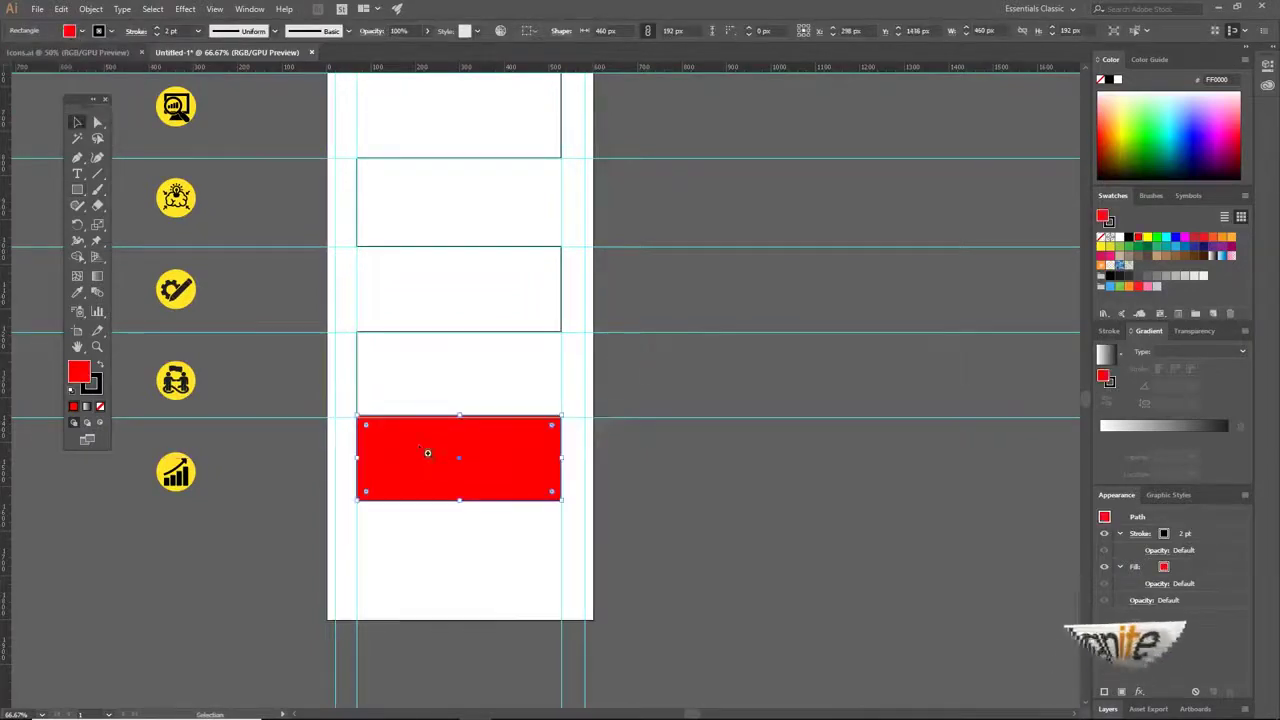
key(ctrl+plus)
key(ctrl+plus)
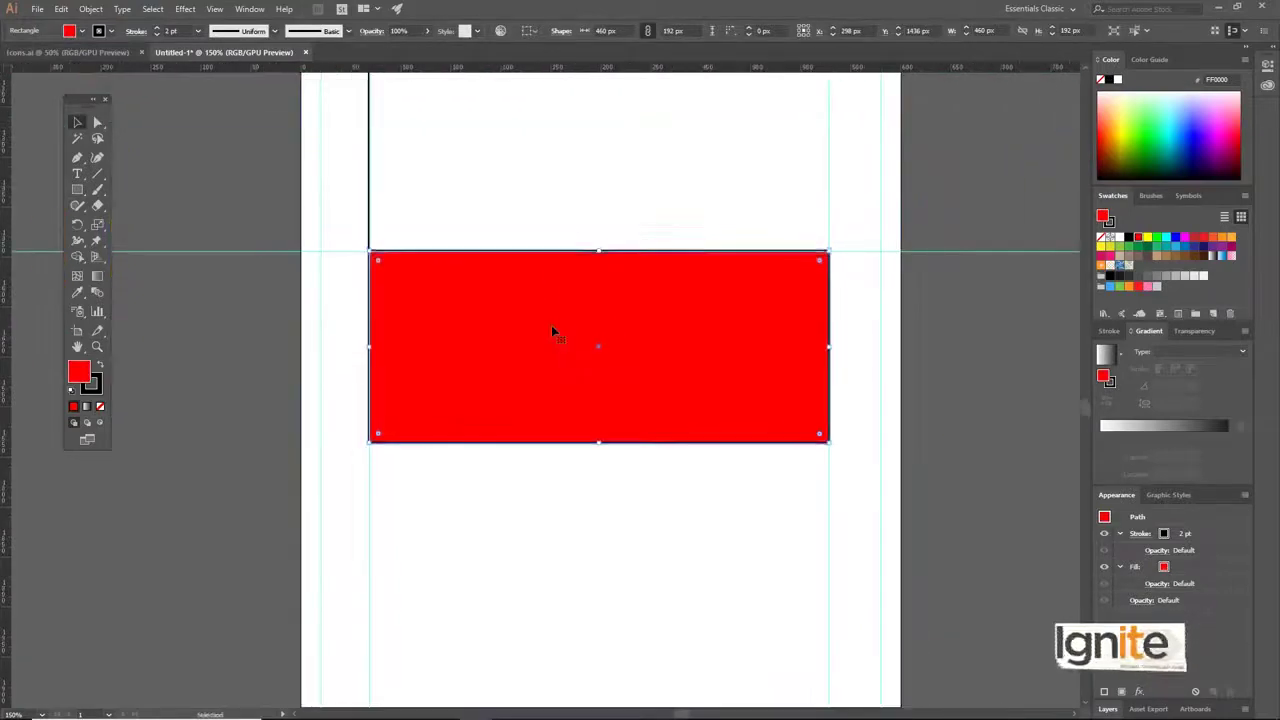
Duplicate the red rectangle directly beneath itself so that the two rectangles share an edge
key(ctrl+minus)
key(ctrl+minus)
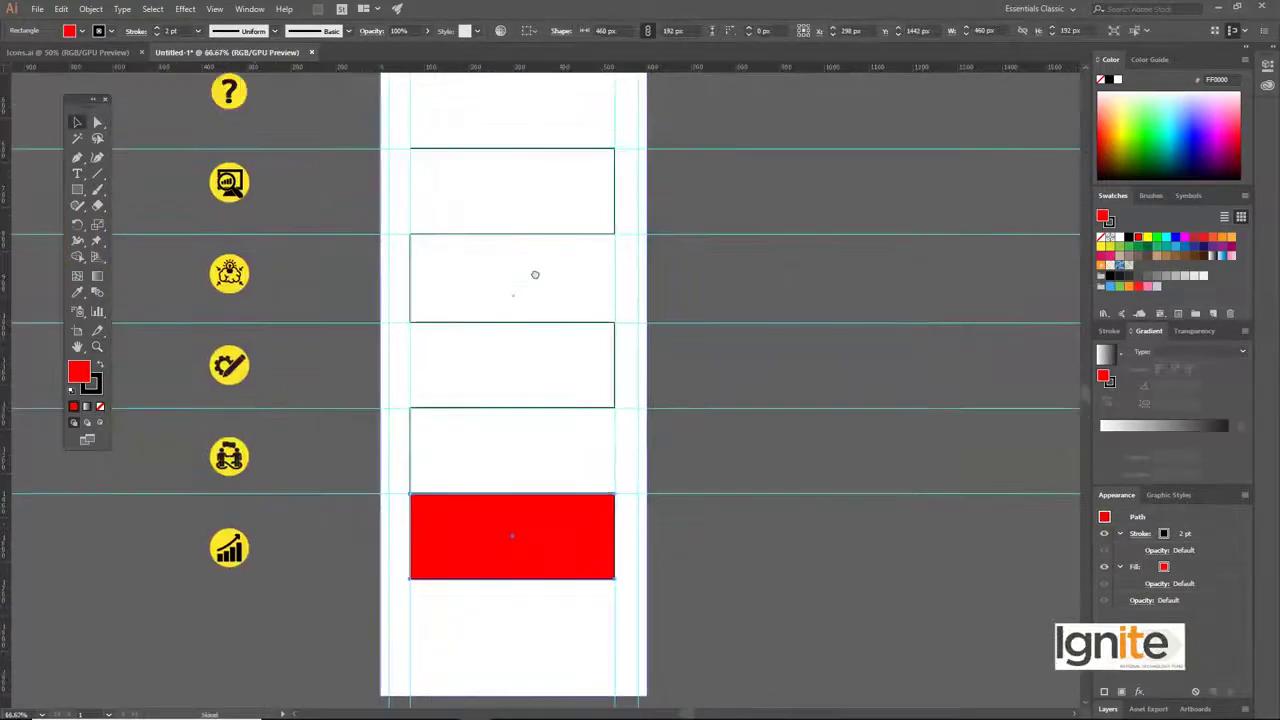
drag(535, 274, 506, 282)
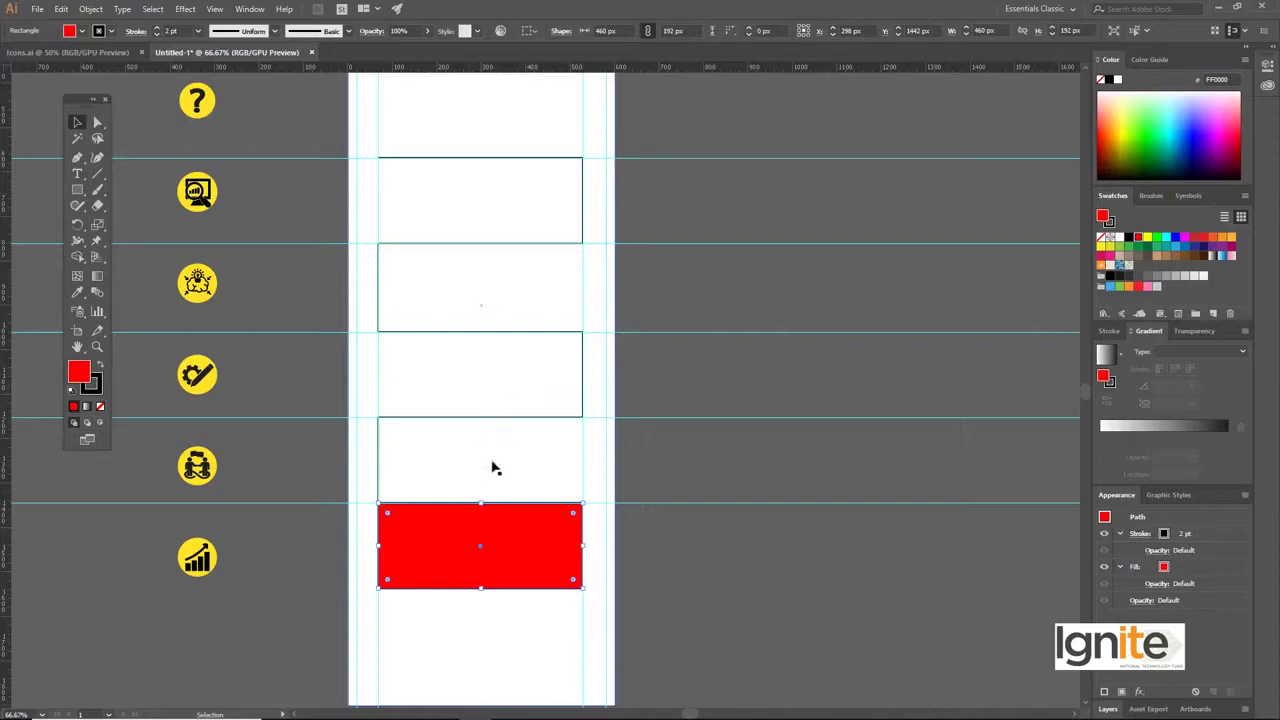
drag(503, 517, 499, 393)
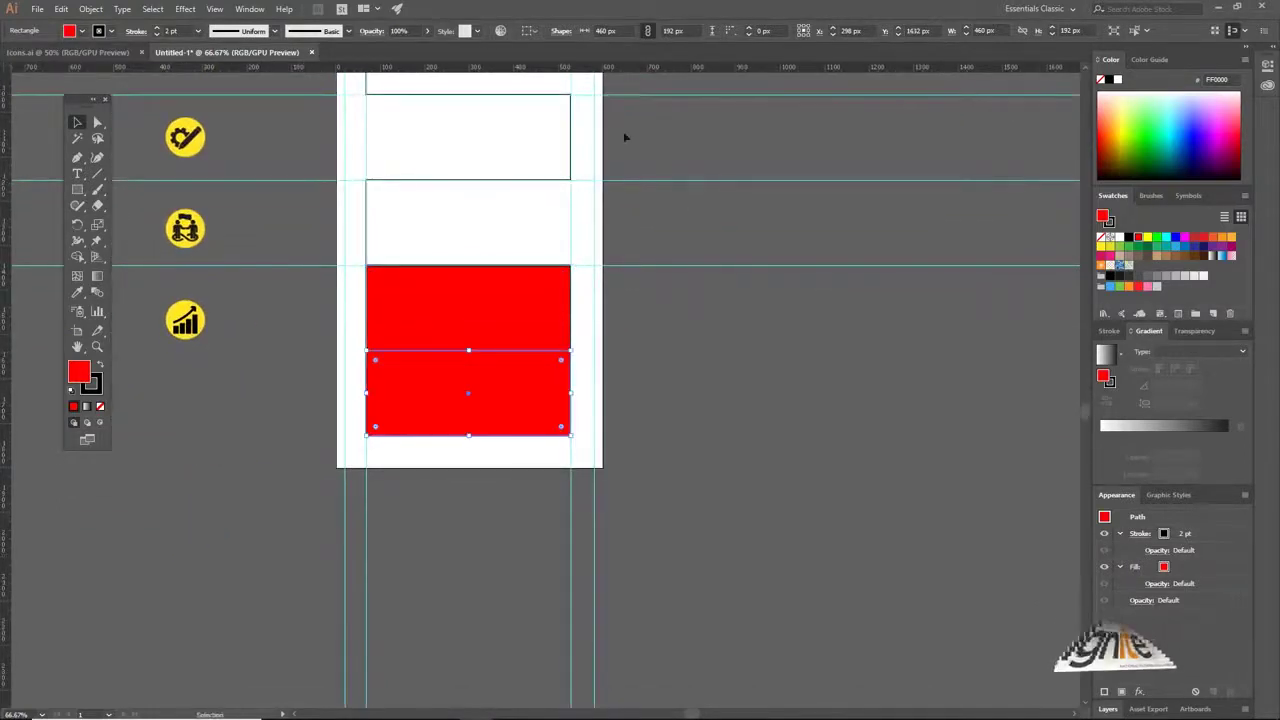
Place a horizontal guide along the edge shared by the two red rectangles and delete both rectangles
click(623, 374)
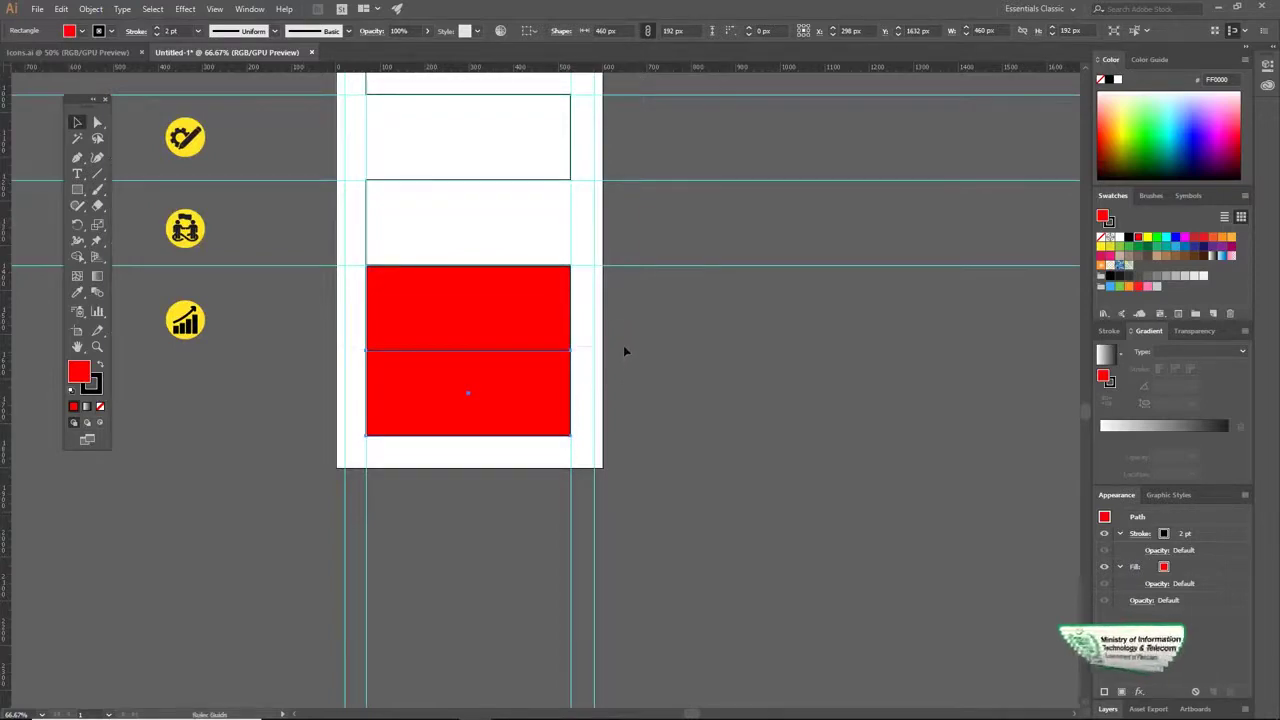
shift+click(500, 306)
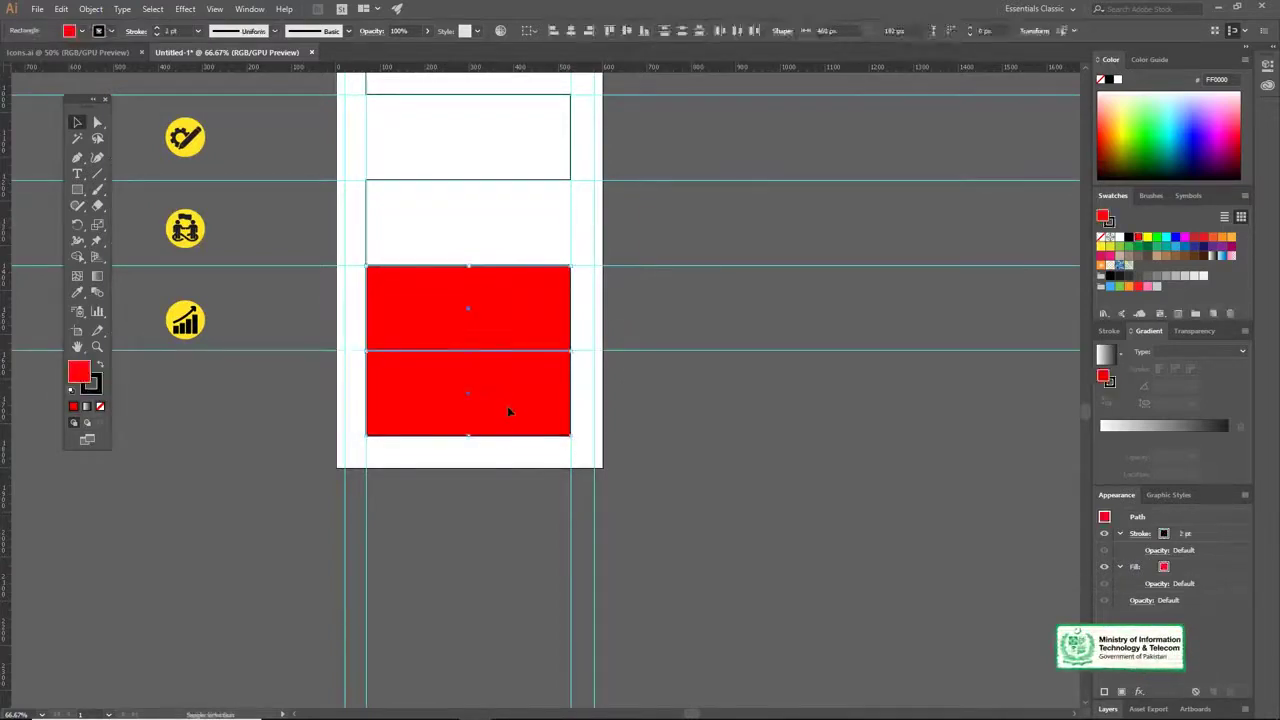
key(Delete)
Continue the zigzag path from its open end down to the new guide, across left, down to about 1729 px, and across to the right inner guide
key(z)
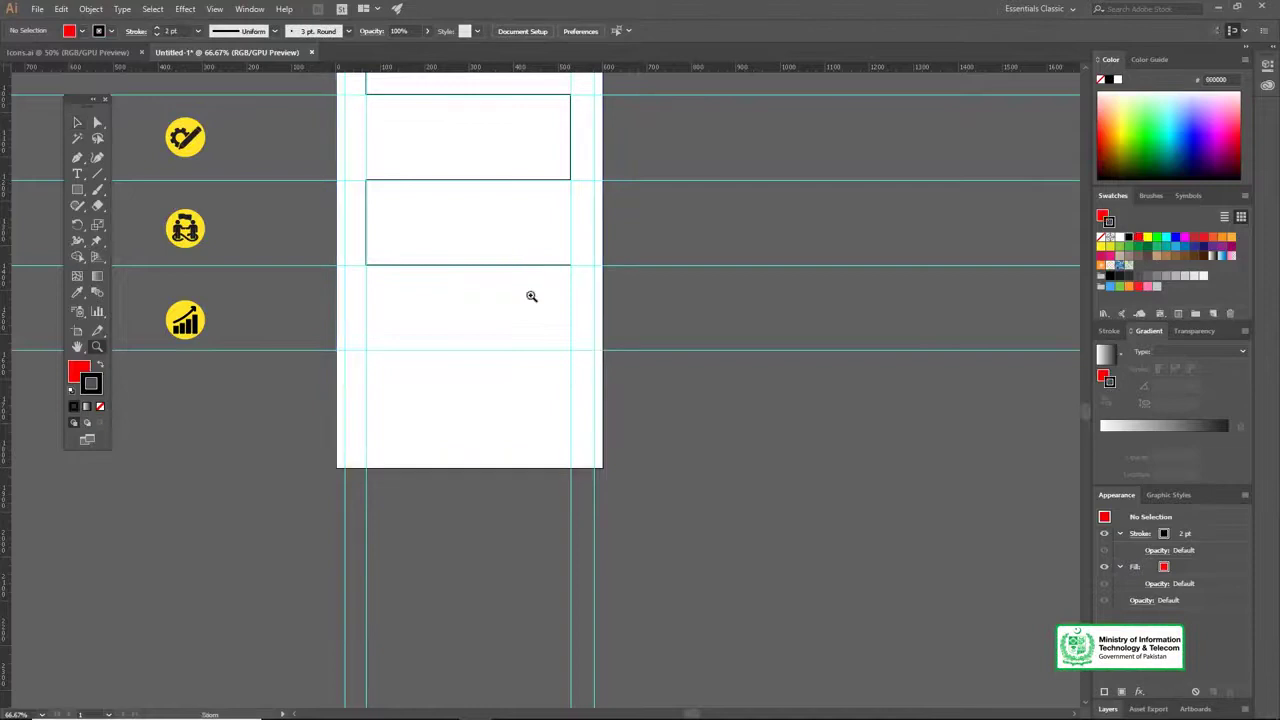
click(532, 298)
click(540, 310)
key(v)
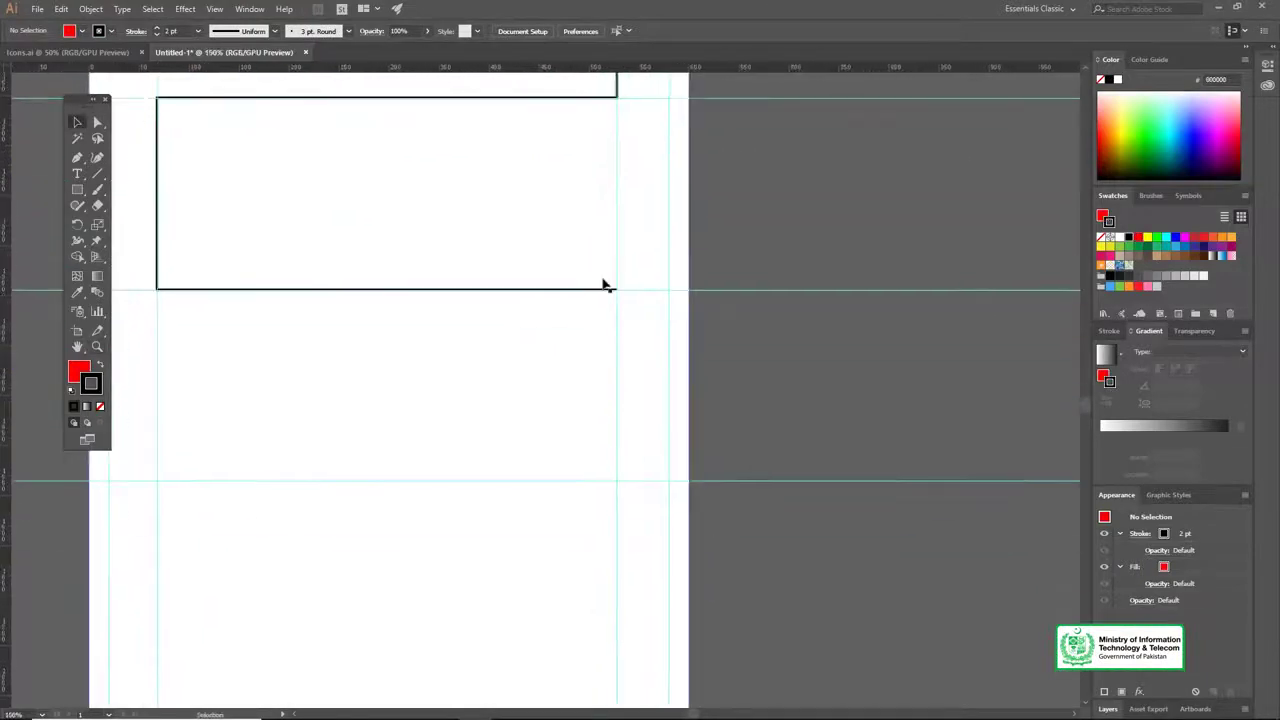
key(p)
click(614, 290)
drag(617, 289, 663, 349)
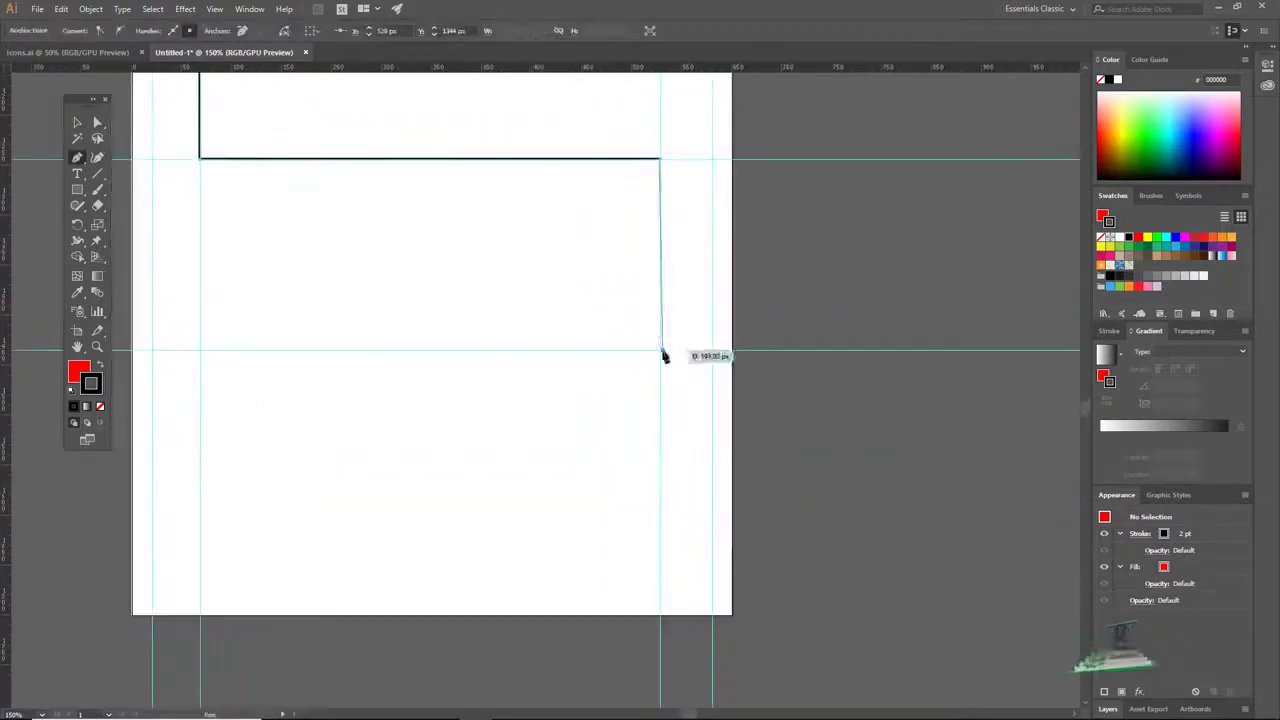
click(200, 350)
click(200, 540)
click(660, 540)
click(660, 349)
Delete all the horizontal guides crossing the artboard, keeping the vertical ones
ctrl+alt+click(539, 270)
alt+click(539, 270)
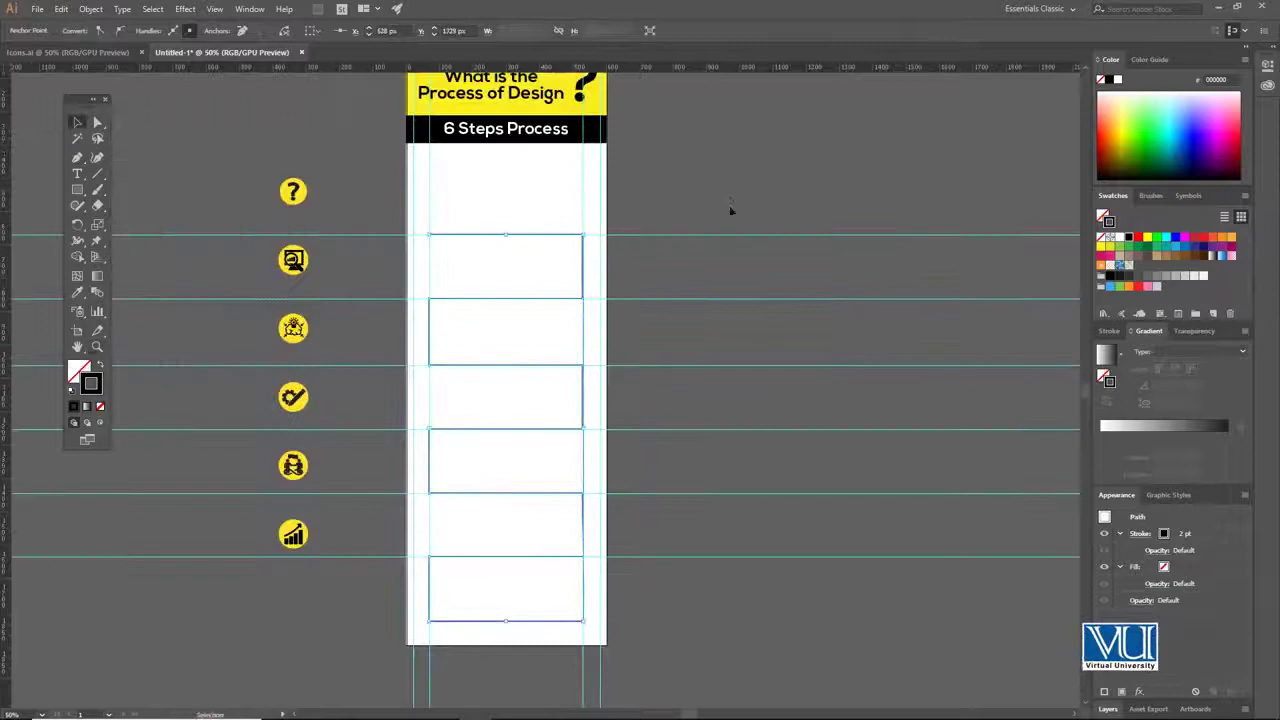
scroll(760, 450, down, 1)
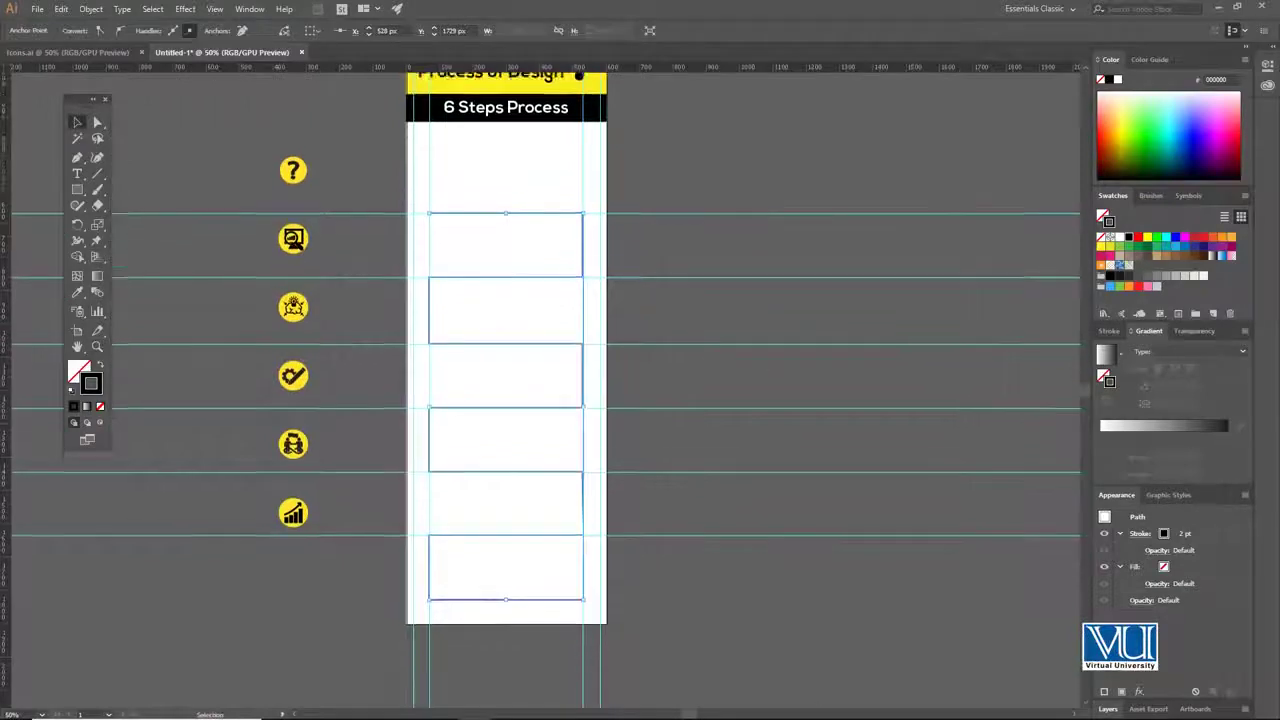
click(786, 606)
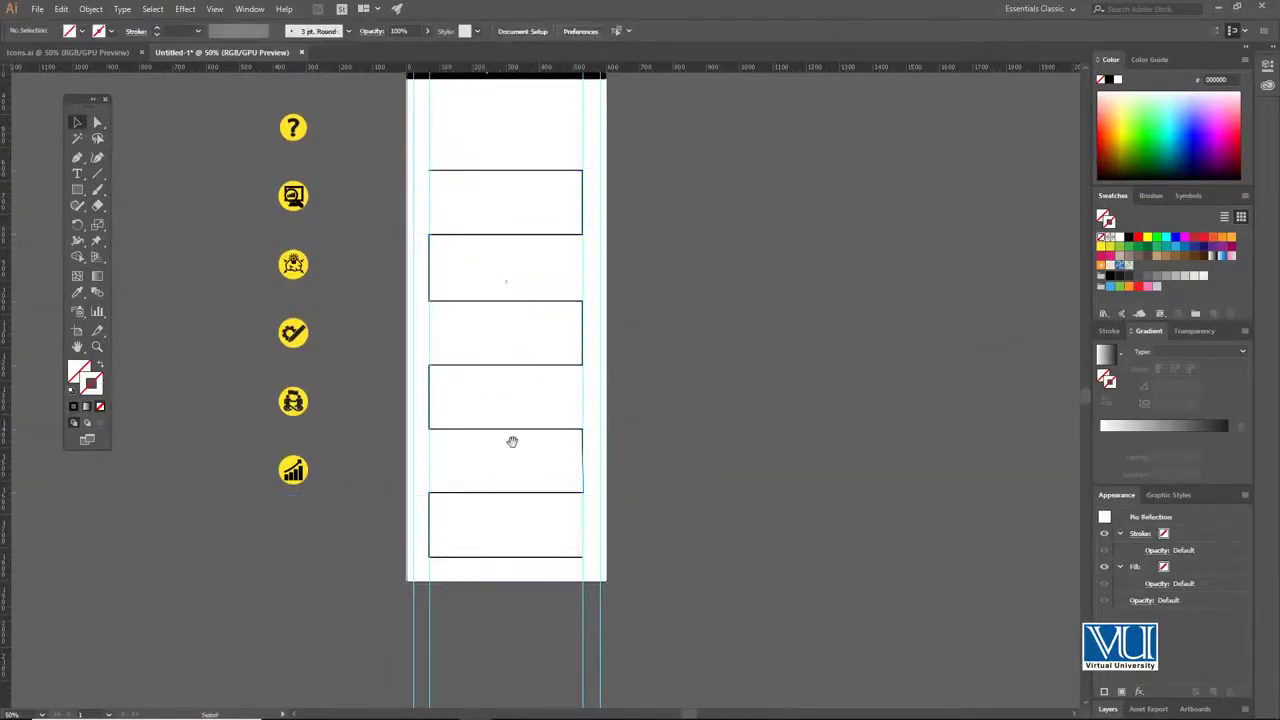
Select the whole zigzag path on the artboard
drag(512, 441, 517, 448)
drag(491, 180, 510, 521)
click(525, 246)
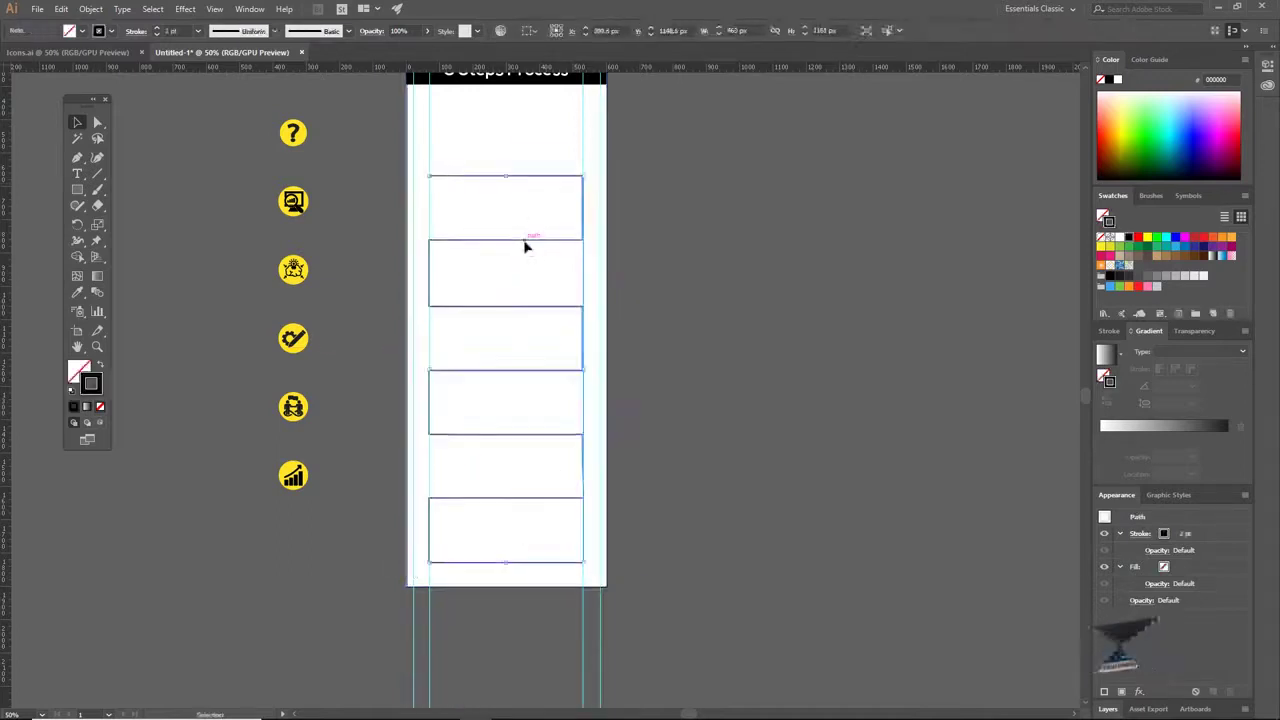